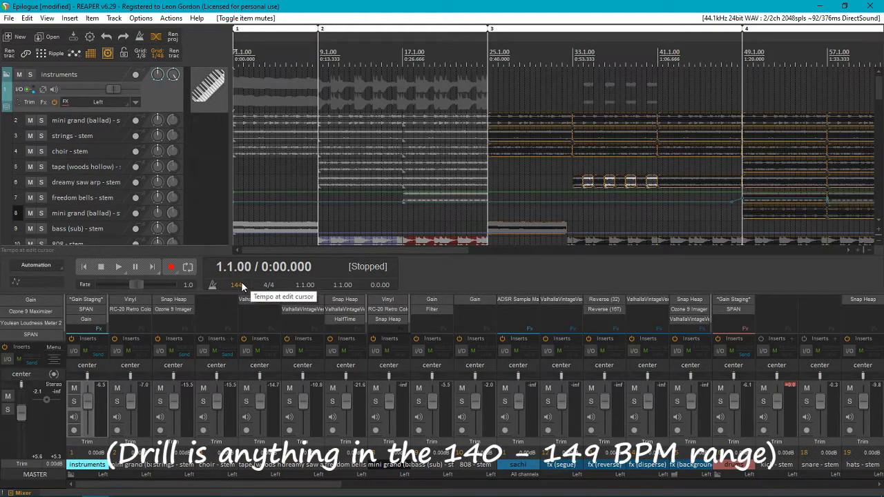
Step: Look through the project's tracks from the instruments folder down to the demo track
{"action": "scroll", "coordinate": [80, 137], "scroll_direction": "down", "scroll_amount": 3}
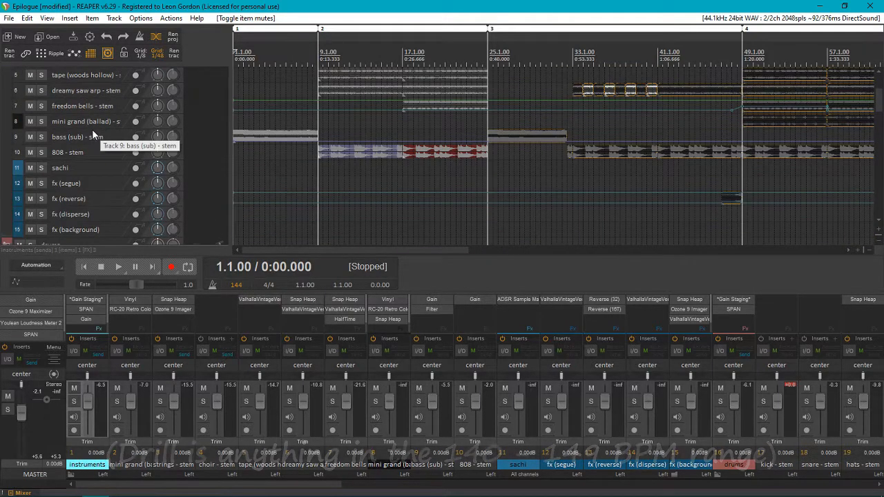
{"action": "scroll", "coordinate": [96, 122], "scroll_direction": "down", "scroll_amount": 5}
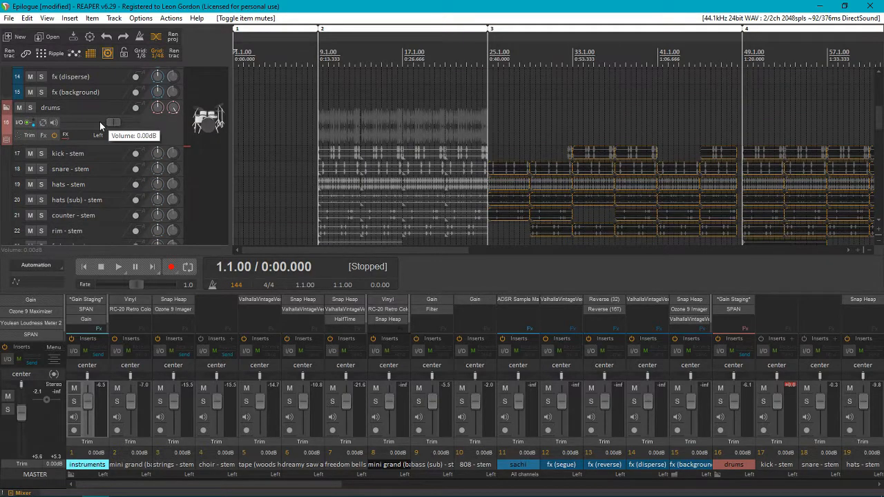
{"action": "scroll", "coordinate": [141, 121], "scroll_direction": "down", "scroll_amount": 10}
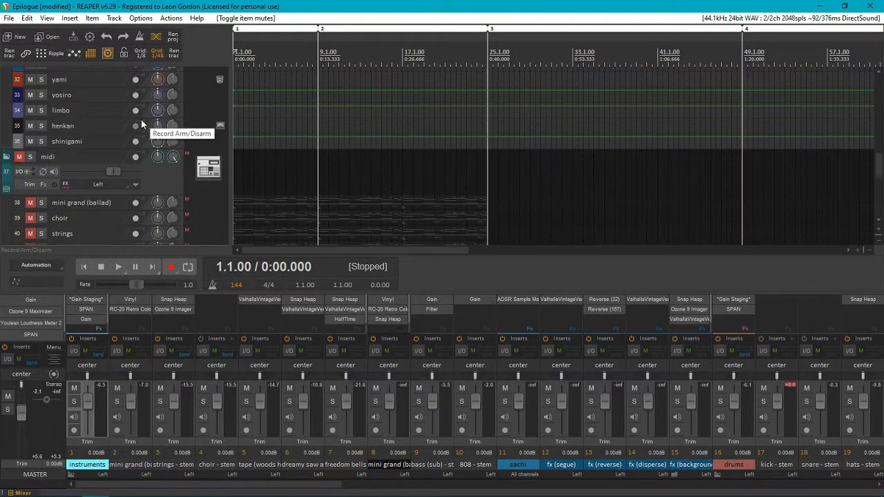
{"action": "scroll", "coordinate": [141, 120], "scroll_direction": "down", "scroll_amount": 9}
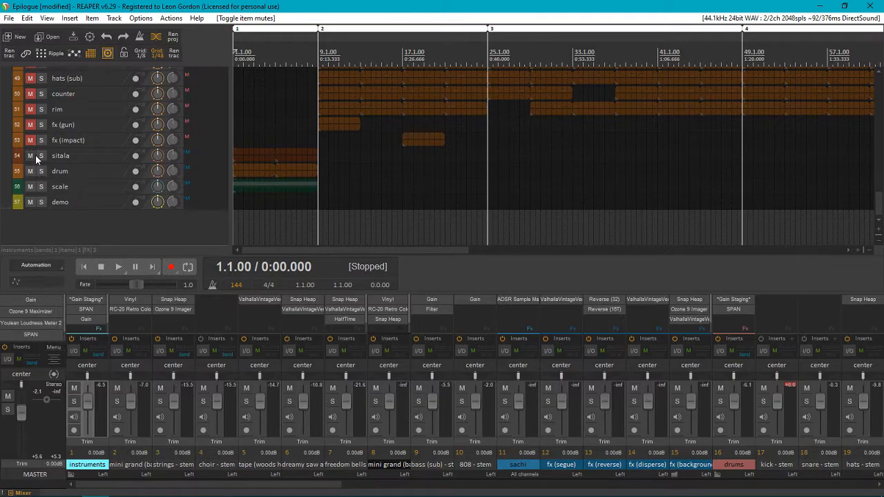
Step: Expand the tracks in the midi folder to full height and look over its lower tracks
{"action": "scroll", "coordinate": [35, 155], "scroll_direction": "up", "scroll_amount": 8}
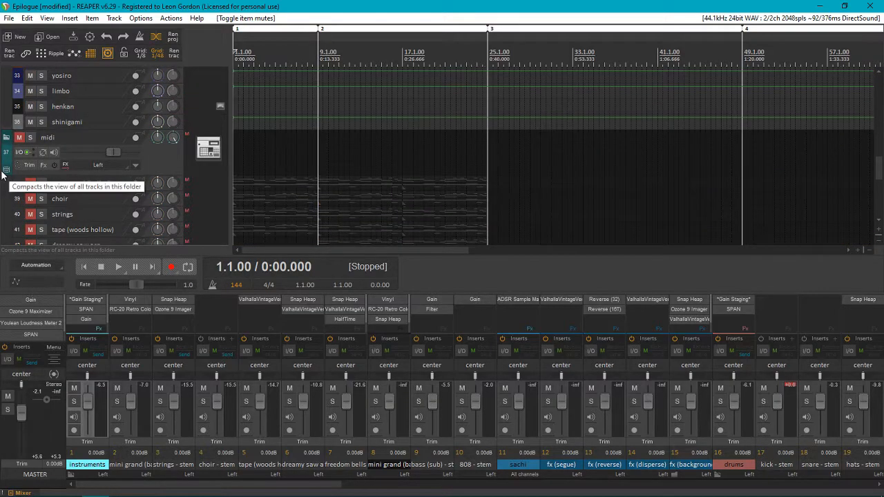
{"action": "left_click", "coordinate": [5, 170]}
{"action": "left_click", "coordinate": [4, 170]}
{"action": "scroll", "coordinate": [6, 170], "scroll_direction": "down", "scroll_amount": 10}
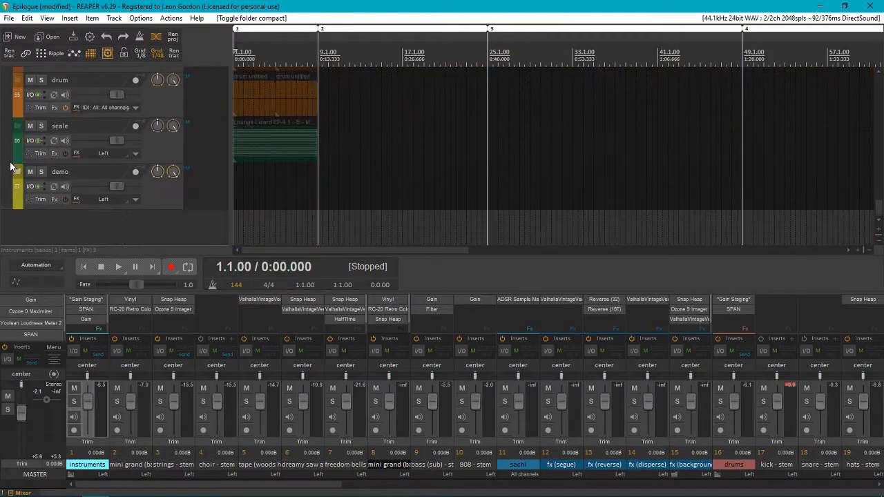
{"action": "scroll", "coordinate": [290, 136], "scroll_direction": "up", "scroll_amount": 3}
{"action": "scroll", "coordinate": [46, 130], "scroll_direction": "up", "scroll_amount": 2}
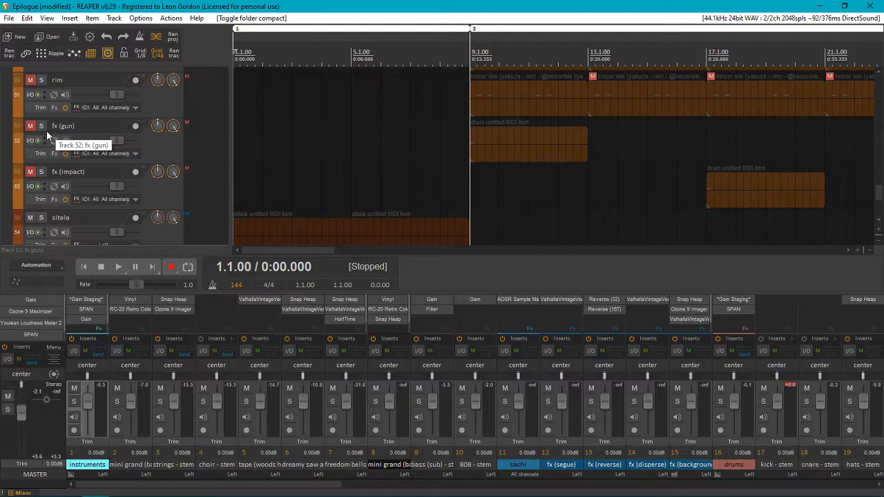
Step: Solo the track 2 mini grand (ballad) stem and bypass its Vinyl and RC-20 Retro Color effects
{"action": "scroll", "coordinate": [186, 160], "scroll_direction": "up", "scroll_amount": 7}
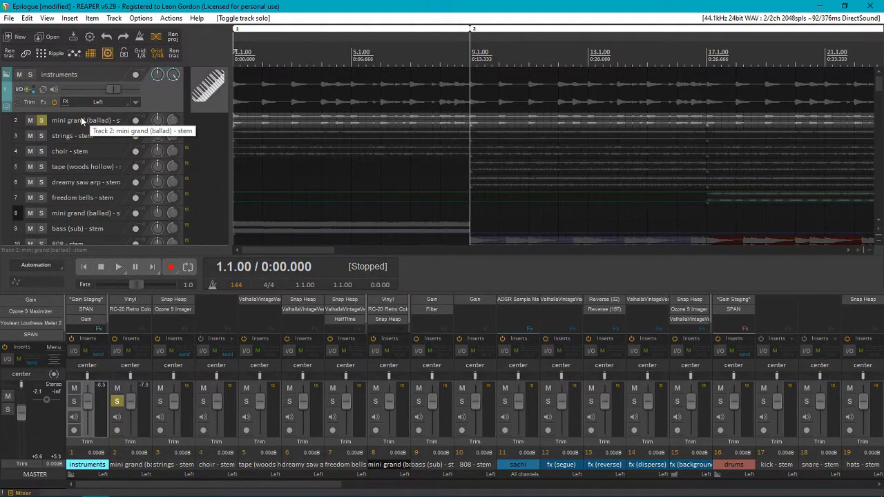
{"action": "left_click", "coordinate": [81, 118]}
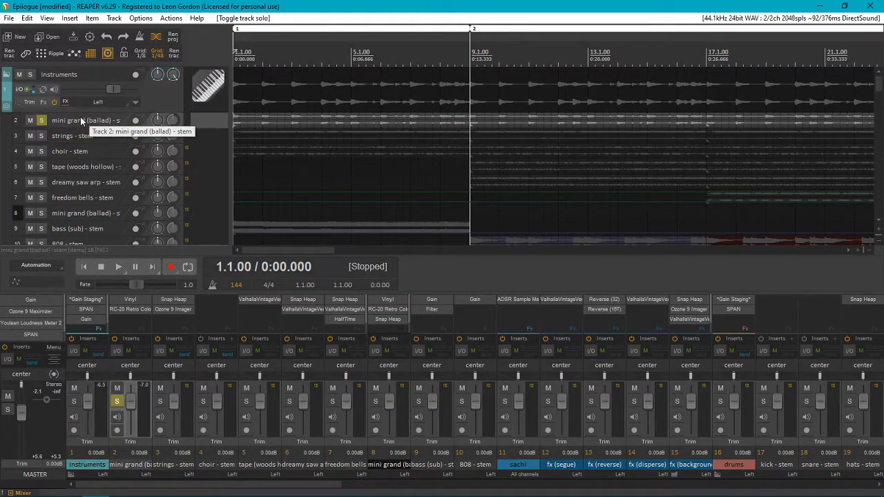
{"action": "left_click", "coordinate": [138, 310], "text": "shift"}
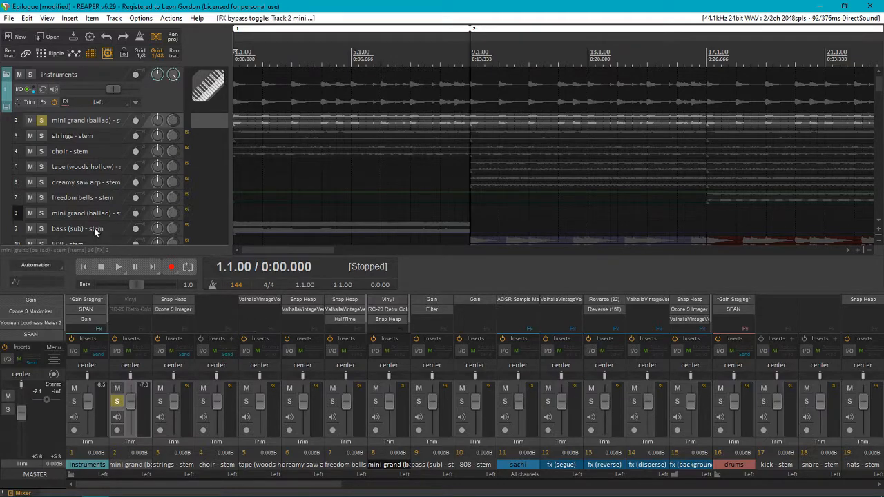
Step: Open the first mini grand (ballad) MIDI item in the MIDI editor and play its notes from the start
{"action": "scroll", "coordinate": [94, 227], "scroll_direction": "down", "scroll_amount": 15}
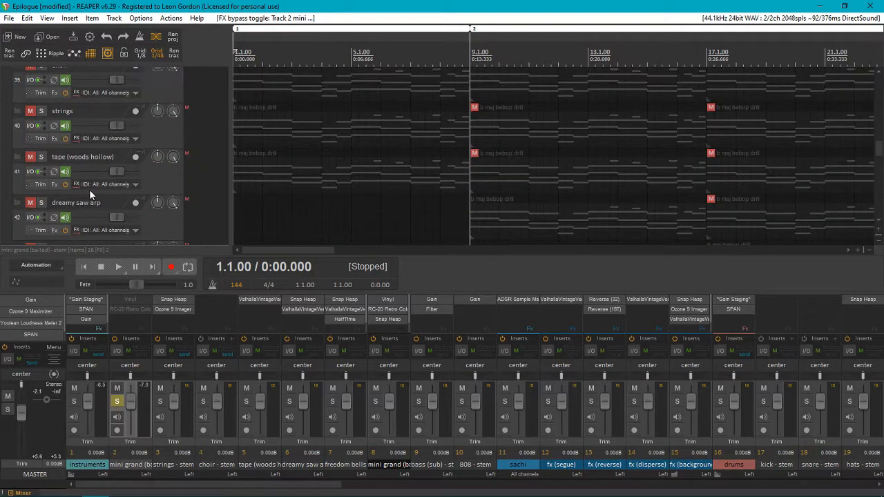
{"action": "scroll", "coordinate": [89, 189], "scroll_direction": "up", "scroll_amount": 3}
{"action": "left_click", "coordinate": [265, 190]}
{"action": "double_click", "coordinate": [265, 189]}
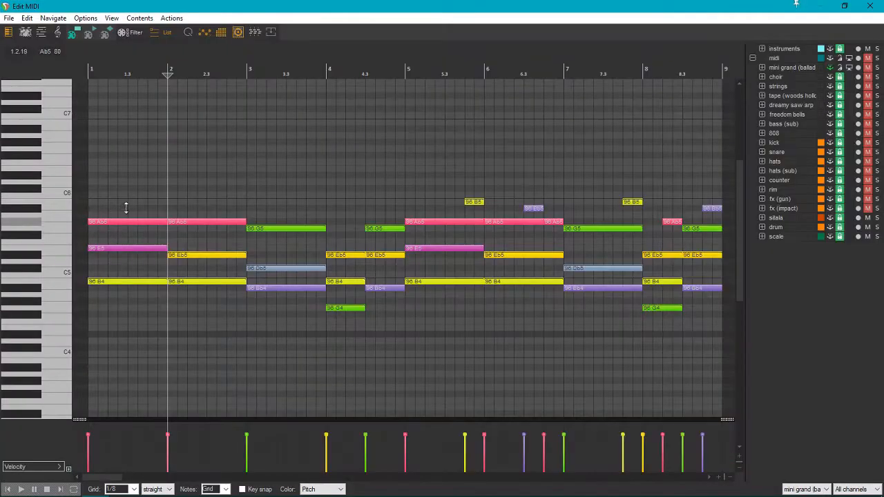
{"action": "key", "text": "Home"}
{"action": "key", "text": "space"}
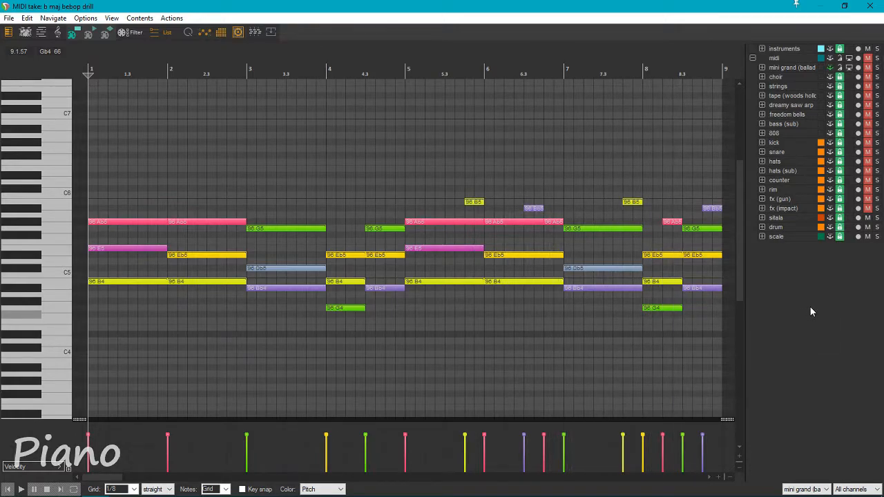
{"action": "left_click", "coordinate": [872, 5]}
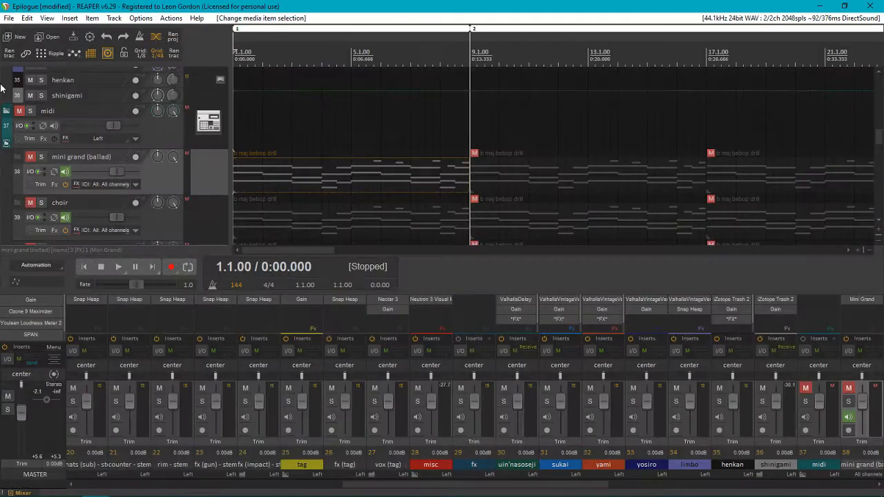
Step: Re-enable the Vinyl effect on the track 2 mini grand (ballad) stem and play the result
{"action": "scroll", "coordinate": [66, 95], "scroll_direction": "up", "scroll_amount": 10}
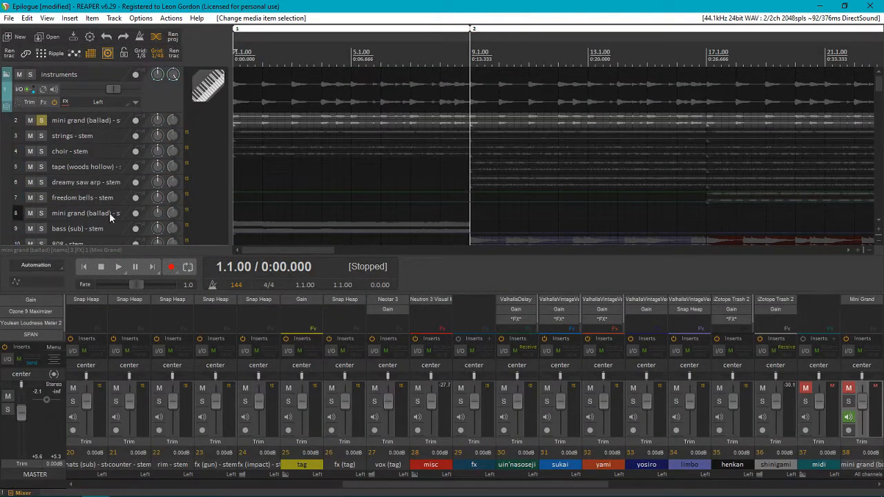
{"action": "scroll", "coordinate": [274, 410], "scroll_direction": "left", "scroll_amount": 8}
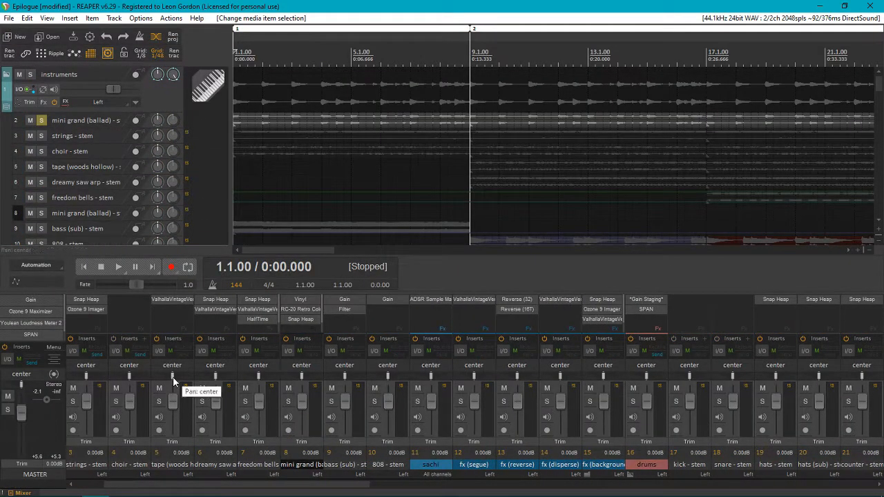
{"action": "scroll", "coordinate": [172, 376], "scroll_direction": "left", "scroll_amount": 2}
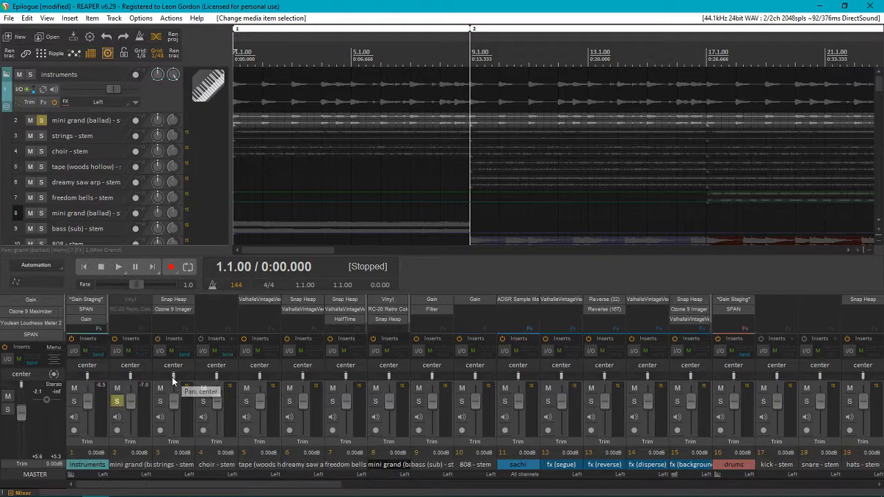
{"action": "left_click", "coordinate": [122, 296], "text": "shift"}
{"action": "key", "text": "space"}
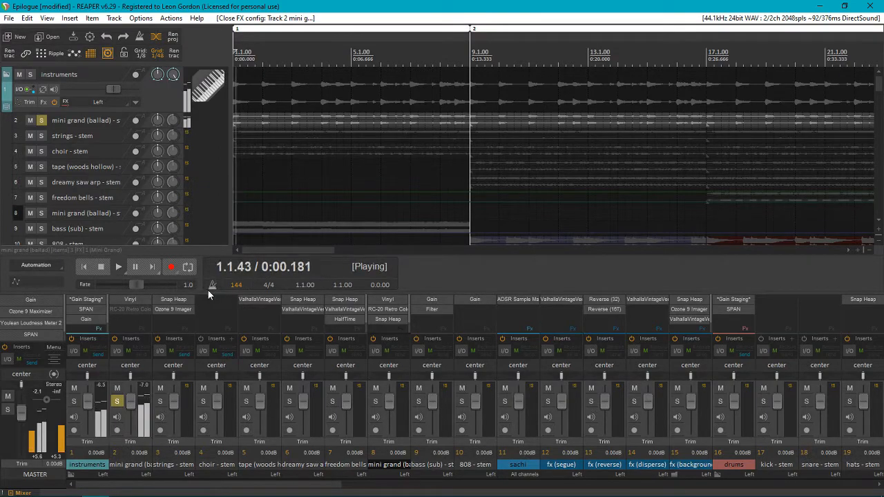
Step: View the Vinyl plugin's settings on the mini grand (ballad) stem
{"action": "key", "text": "space"}
{"action": "left_click", "coordinate": [128, 302]}
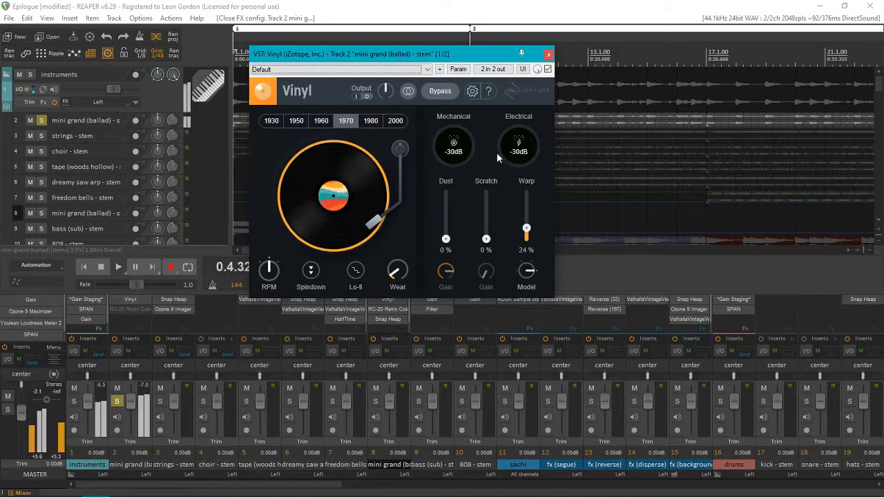
{"action": "left_click", "coordinate": [549, 54]}
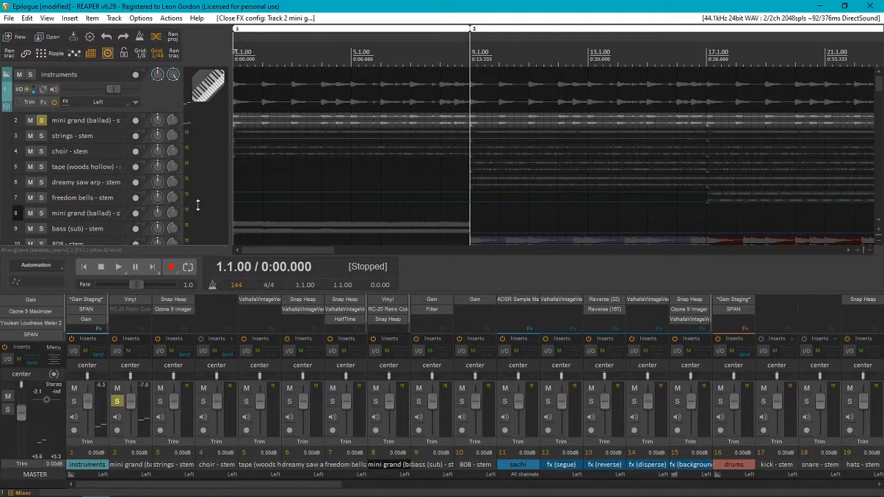
Step: Compare the mini grand (ballad) stem by playing it with Vinyl bypassed and with Vinyl enabled
{"action": "left_click", "coordinate": [134, 298], "text": "shift"}
{"action": "key", "text": "space"}
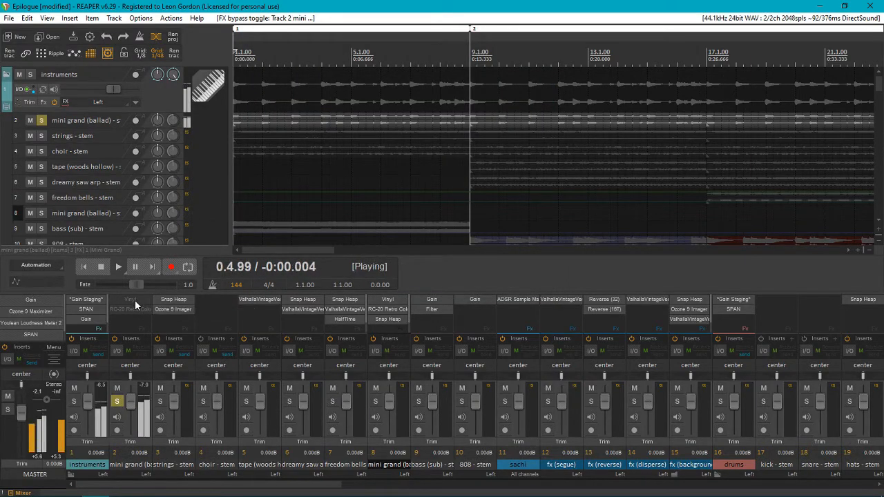
{"action": "key", "text": "space"}
{"action": "left_click", "coordinate": [135, 299], "text": "shift"}
{"action": "key", "text": "space"}
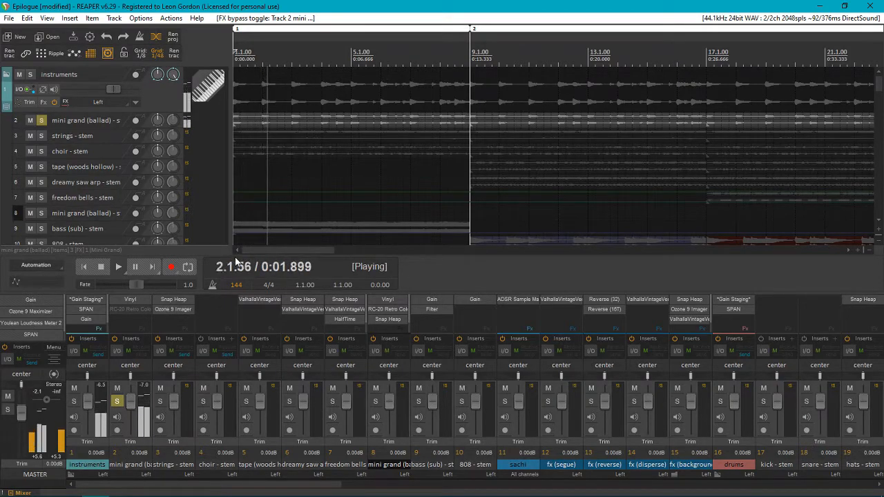
{"action": "key", "text": "space"}
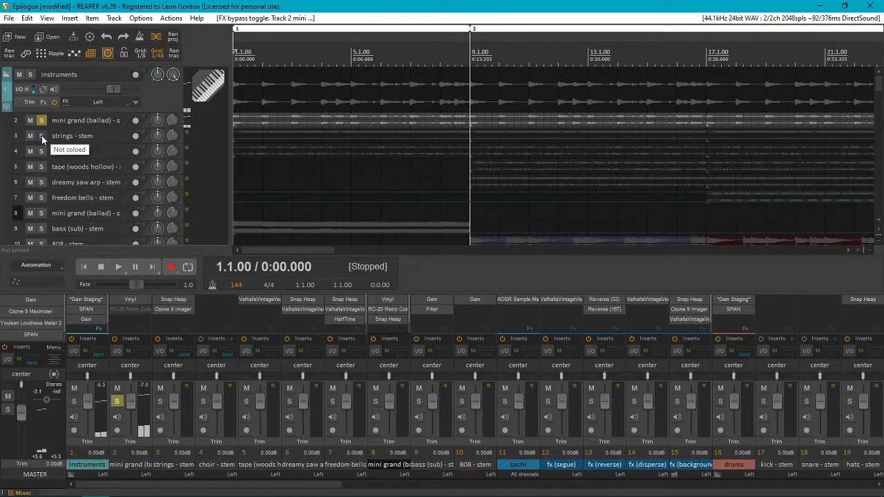
Step: Re-enable RC-20 Retro Color on the mini grand (ballad) stem, view its settings and play the result
{"action": "left_click", "coordinate": [128, 312], "text": "shift"}
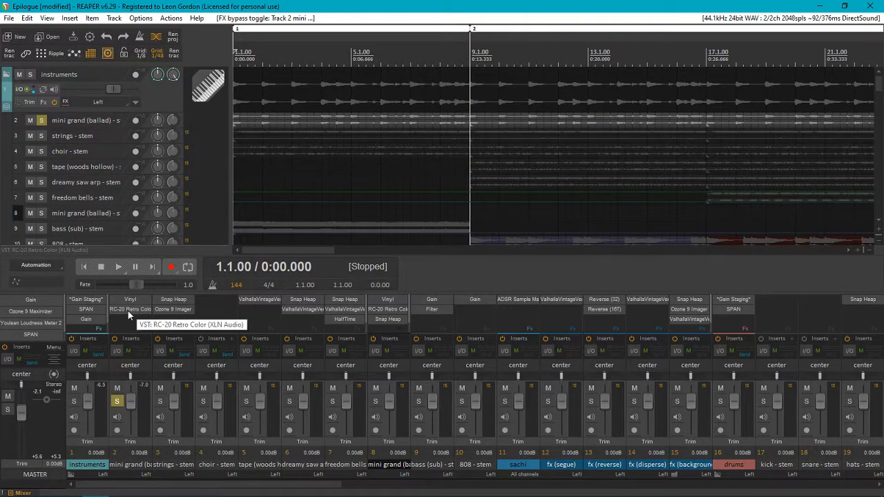
{"action": "left_click", "coordinate": [127, 312]}
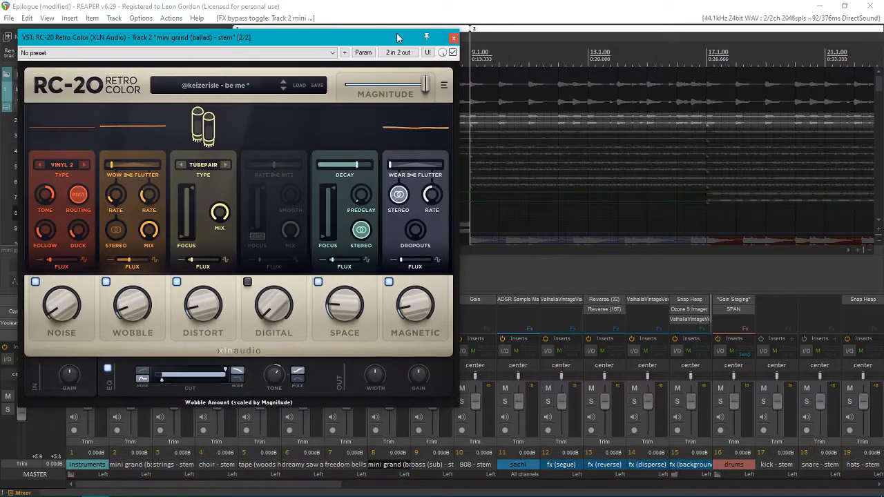
{"action": "left_click_drag", "start_coordinate": [385, 40], "coordinate": [654, 71]}
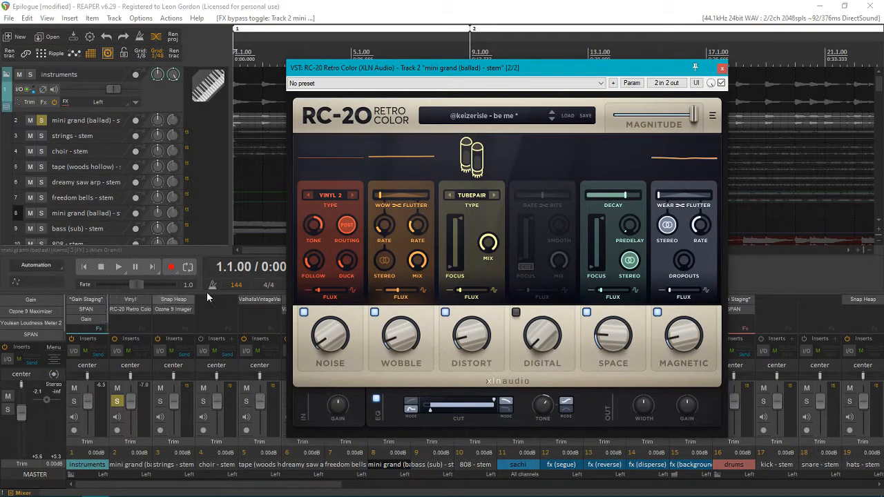
{"action": "left_click", "coordinate": [118, 267]}
{"action": "left_click", "coordinate": [723, 69]}
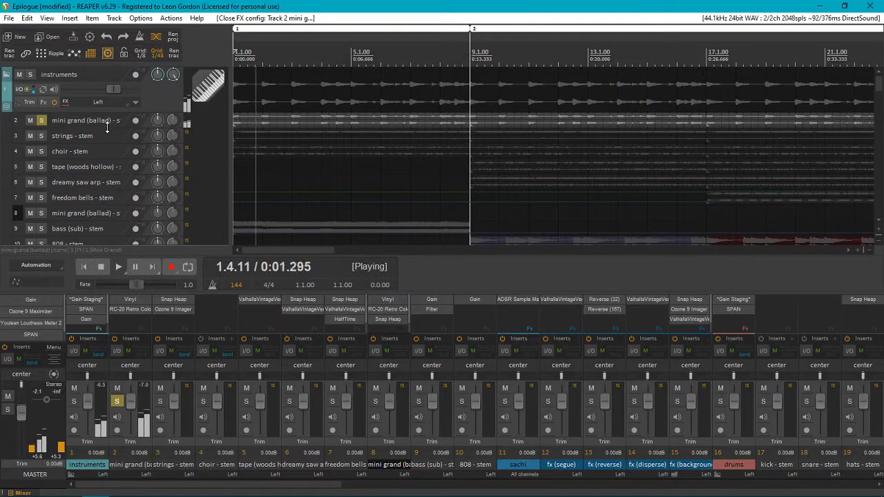
{"action": "key", "text": "space"}
Step: Compare the mini grand (ballad) stem by playing it with both Vinyl and RC-20 Retro Color bypassed, and with both enabled
{"action": "left_click", "coordinate": [130, 310], "text": "shift"}
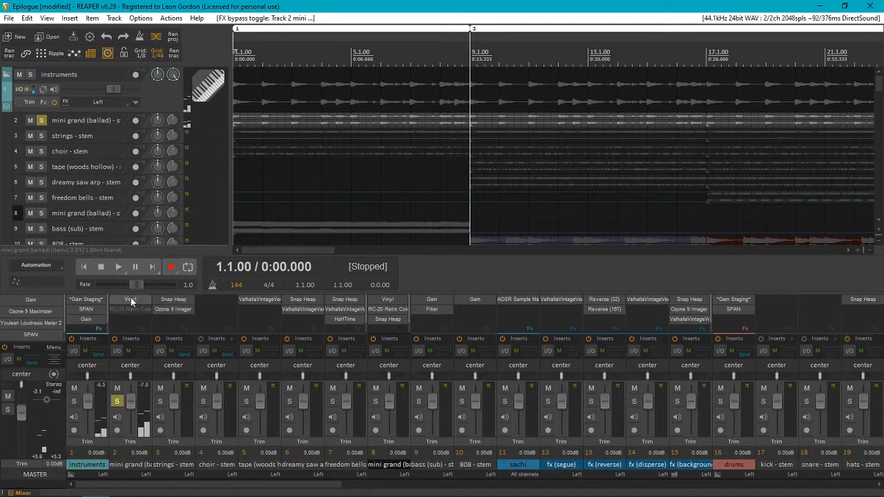
{"action": "left_click", "coordinate": [131, 298], "text": "shift"}
{"action": "key", "text": "space"}
{"action": "key", "text": "space"}
{"action": "left_click", "coordinate": [131, 298], "text": "shift"}
{"action": "left_click", "coordinate": [129, 307], "text": "shift"}
{"action": "key", "text": "space"}
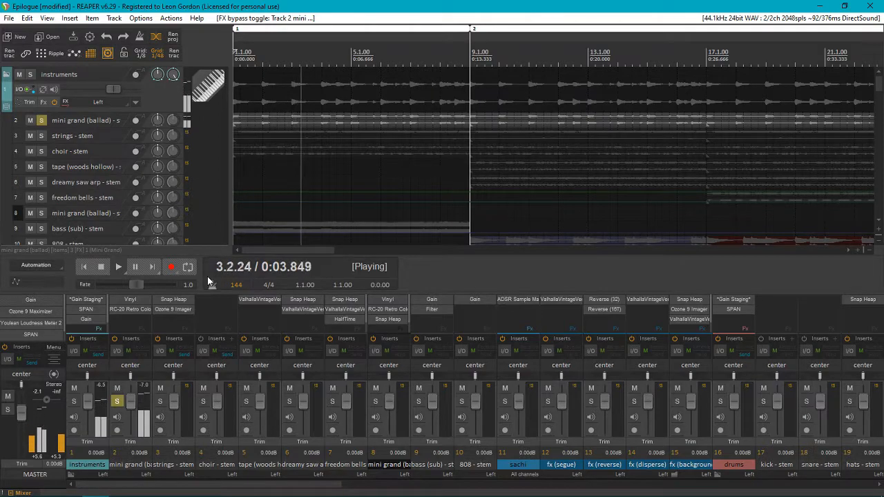
{"action": "key", "text": "space"}
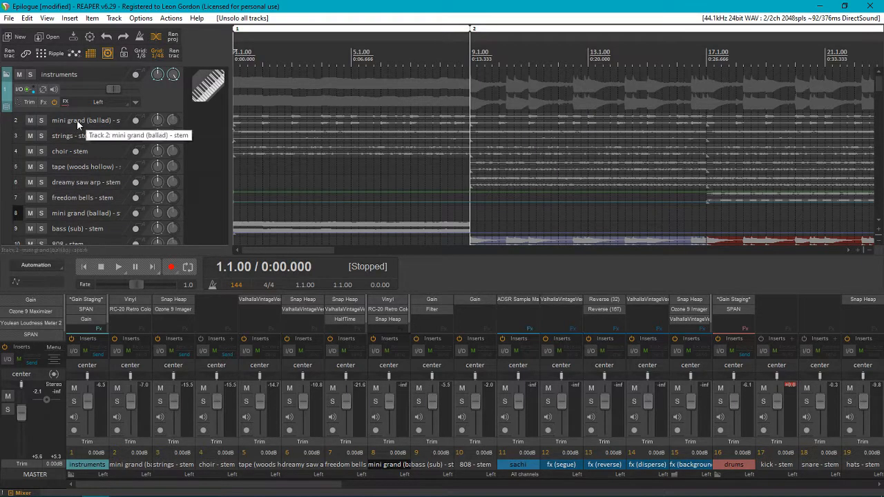
Step: Switch the solo to the strings stem and bypass its Ozone 9 Imager and Snap Heap effects
{"action": "left_click", "coordinate": [43, 135]}
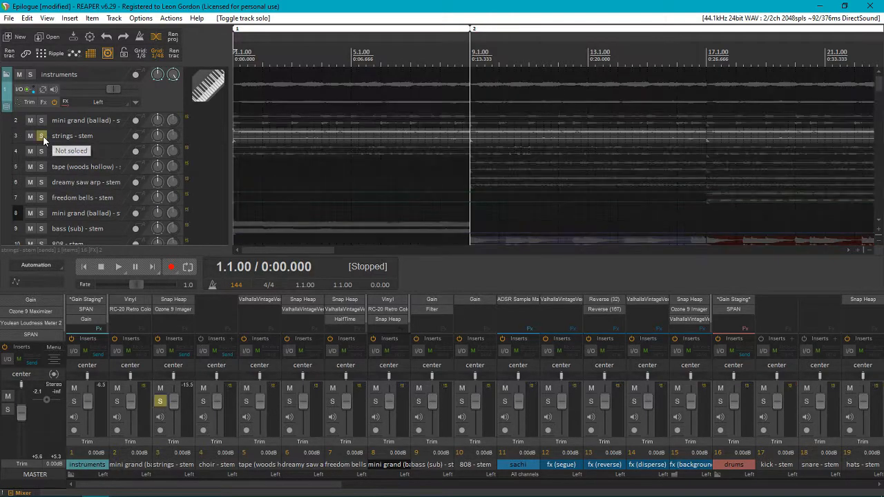
{"action": "left_click", "coordinate": [179, 311], "text": "shift"}
{"action": "left_click", "coordinate": [177, 300], "text": "shift"}
Step: Open the first strings MIDI item from the midi folder in the MIDI editor and examine its notes
{"action": "scroll", "coordinate": [79, 199], "scroll_direction": "down", "scroll_amount": 5}
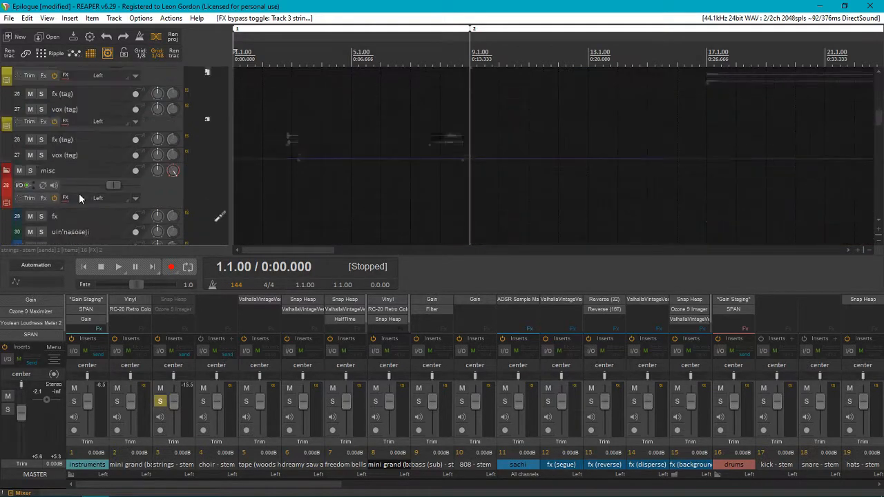
{"action": "scroll", "coordinate": [79, 194], "scroll_direction": "down", "scroll_amount": 7}
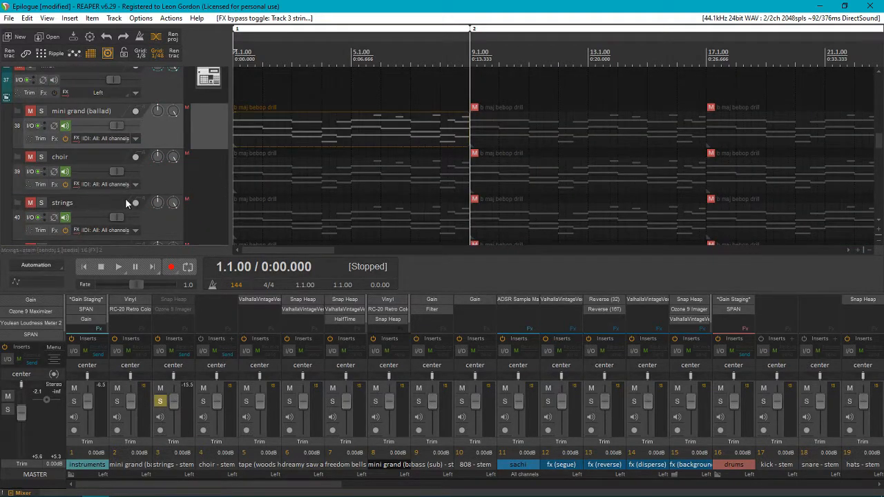
{"action": "double_click", "coordinate": [252, 181]}
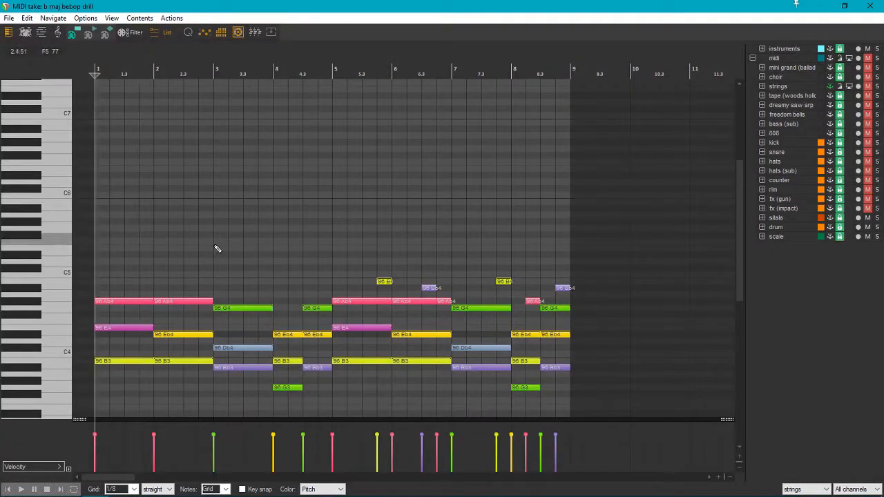
{"action": "scroll", "coordinate": [35, 318], "scroll_direction": "down", "scroll_amount": 3}
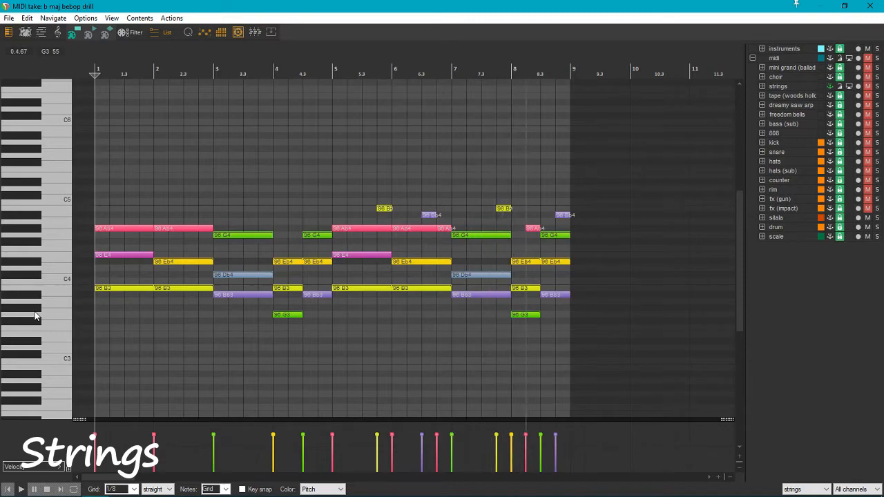
Step: Re-enable Snap Heap on the strings stem, view its settings and play the stem from position 2.2.00
{"action": "left_click", "coordinate": [872, 7]}
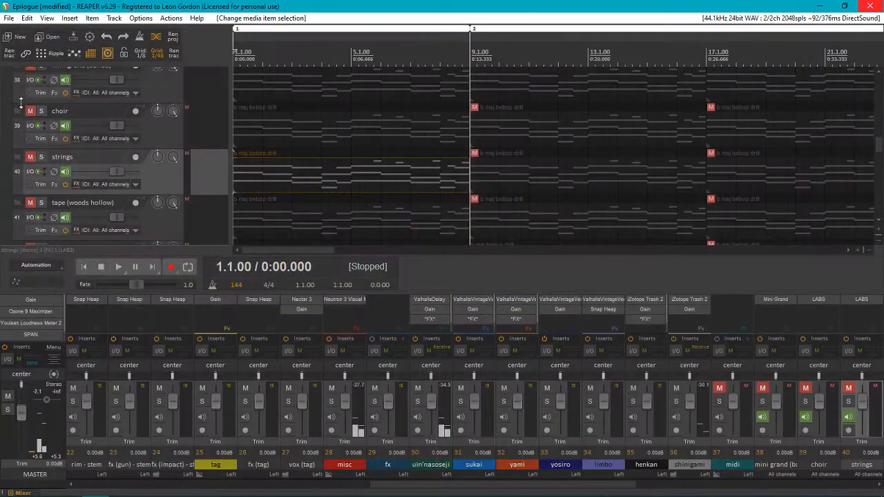
{"action": "scroll", "coordinate": [52, 125], "scroll_direction": "up", "scroll_amount": 5}
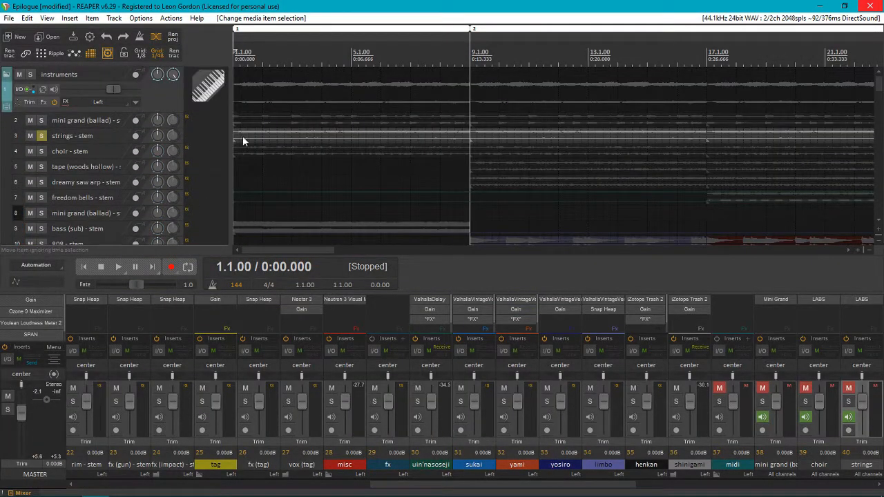
{"action": "left_click", "coordinate": [269, 136]}
{"action": "scroll", "coordinate": [191, 308], "scroll_direction": "up", "scroll_amount": 1}
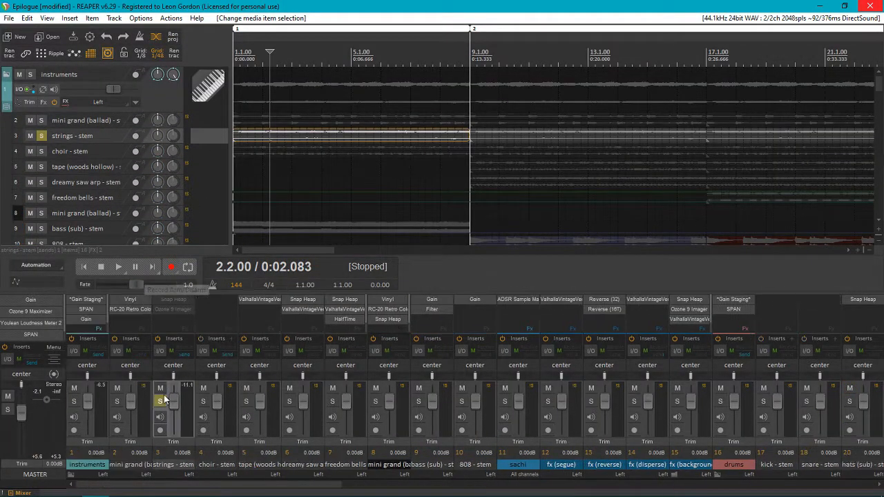
{"action": "left_click", "coordinate": [177, 299], "text": "shift"}
{"action": "left_click", "coordinate": [176, 300], "text": "shift"}
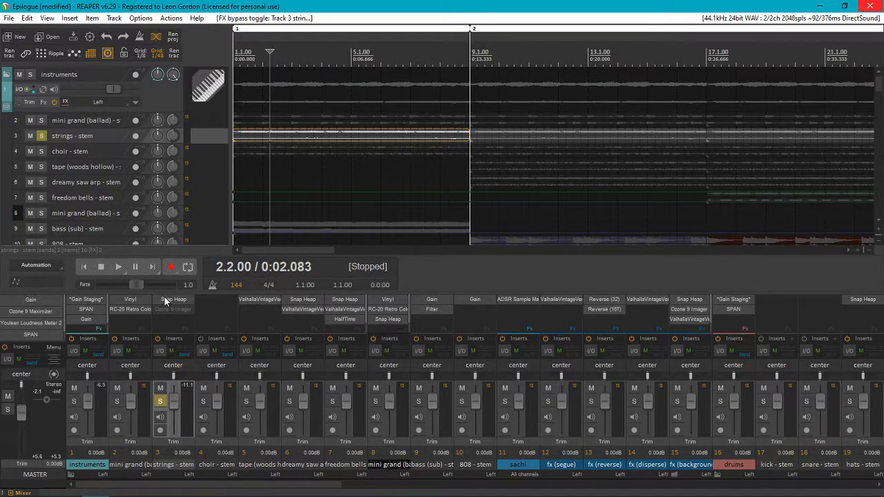
{"action": "left_click", "coordinate": [170, 298]}
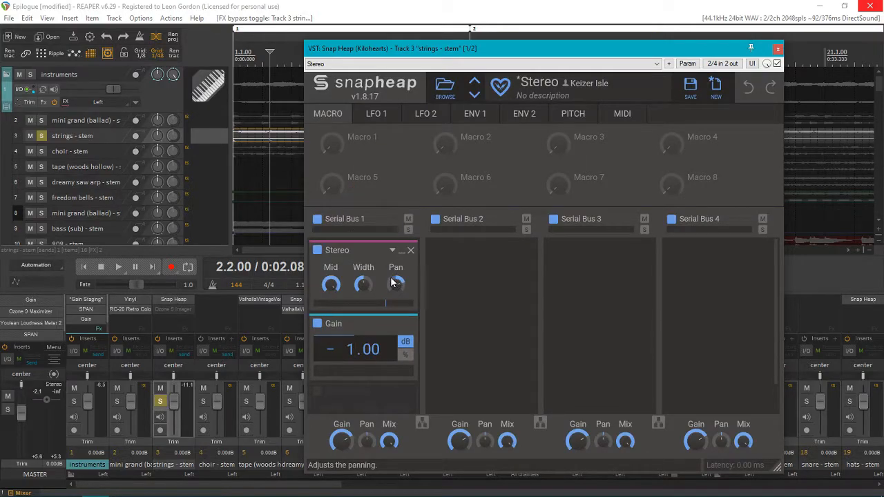
{"action": "key", "text": "space"}
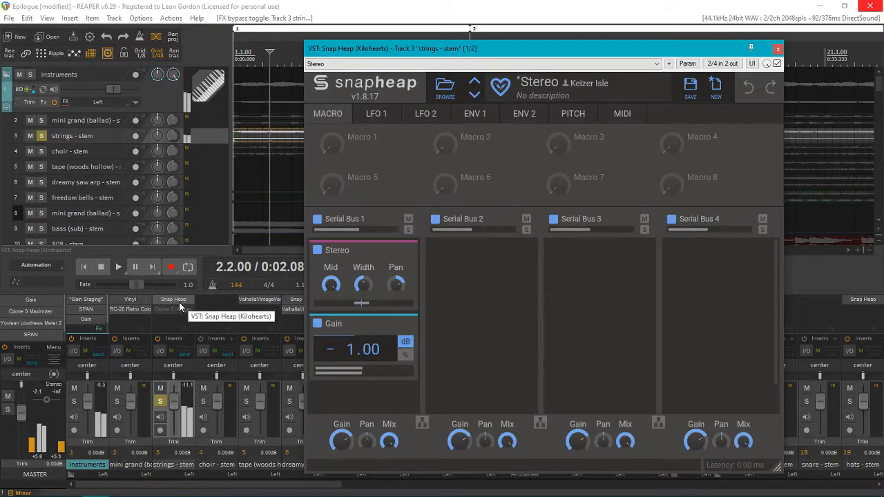
{"action": "key", "text": "space"}
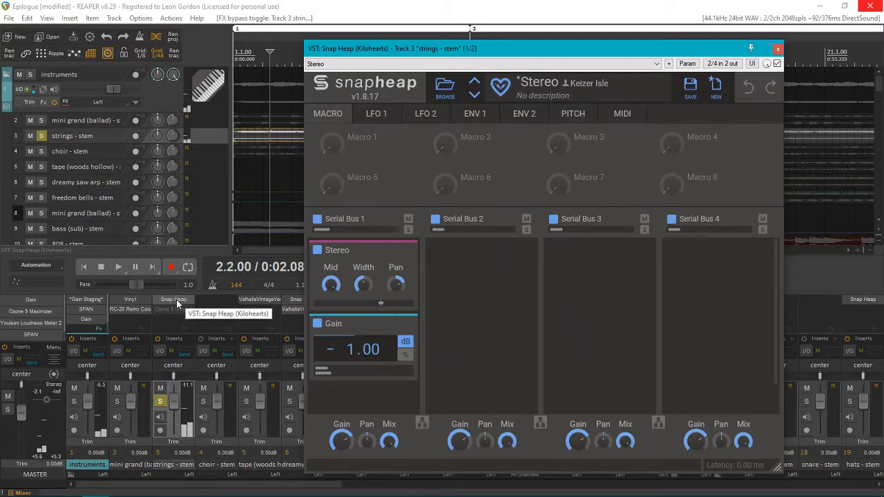
Step: Compare the strings stem by playing it with Snap Heap bypassed and with Snap Heap enabled
{"action": "left_click", "coordinate": [176, 299], "text": "shift"}
{"action": "key", "text": "space"}
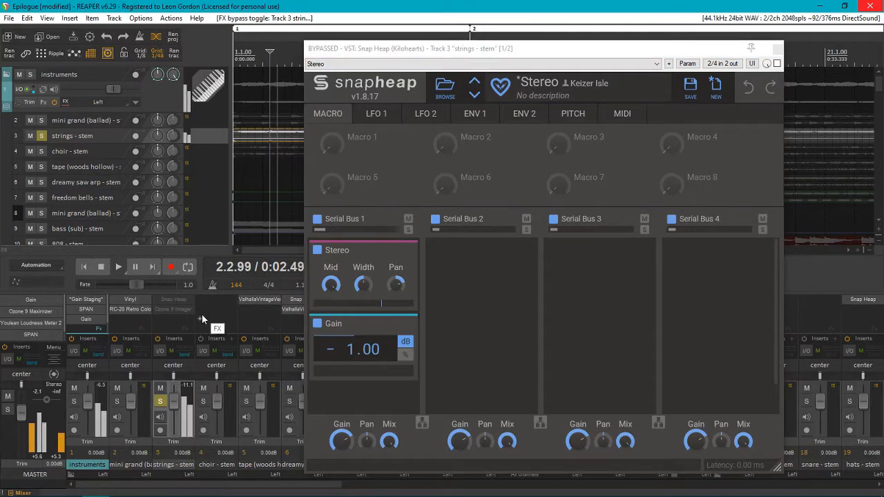
{"action": "key", "text": "space"}
{"action": "left_click", "coordinate": [181, 299], "text": "shift"}
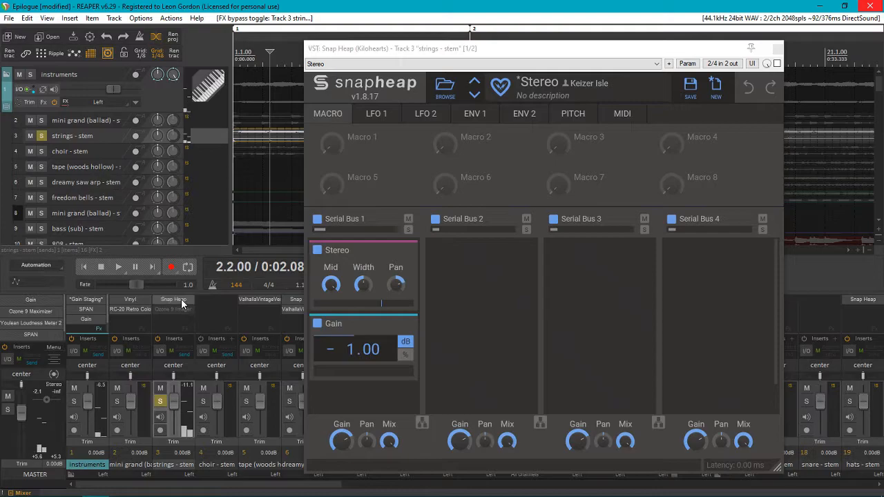
{"action": "key", "text": "space"}
{"action": "key", "text": "space"}
{"action": "left_click", "coordinate": [181, 302], "text": "shift"}
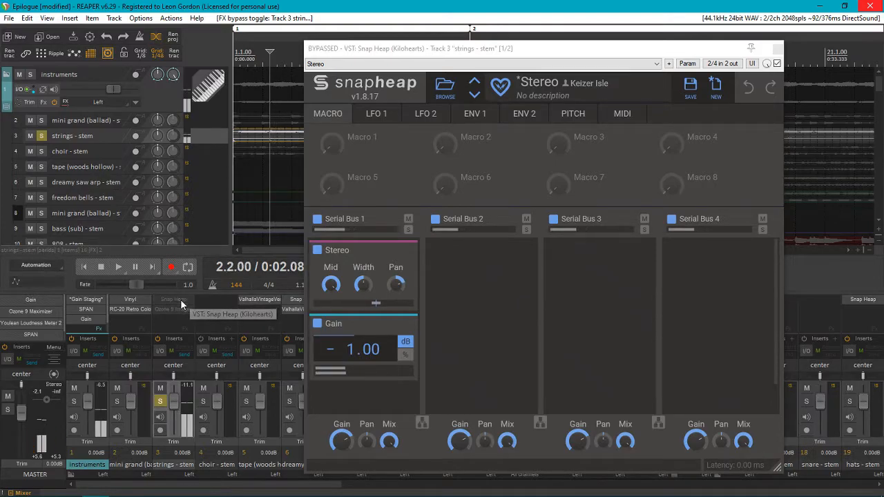
{"action": "left_click", "coordinate": [179, 299], "text": "shift"}
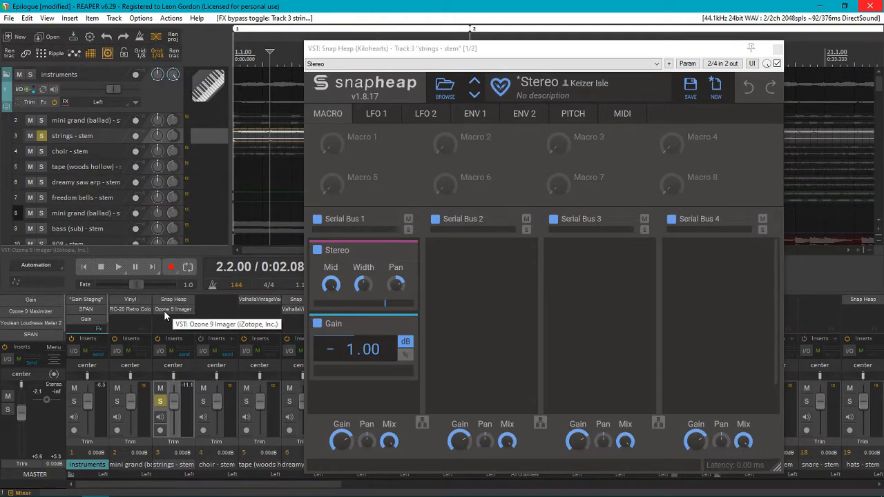
Step: View the strings stem's Ozone 9 Imager settings and compare playback with the imager enabled and bypassed
{"action": "left_click", "coordinate": [164, 310]}
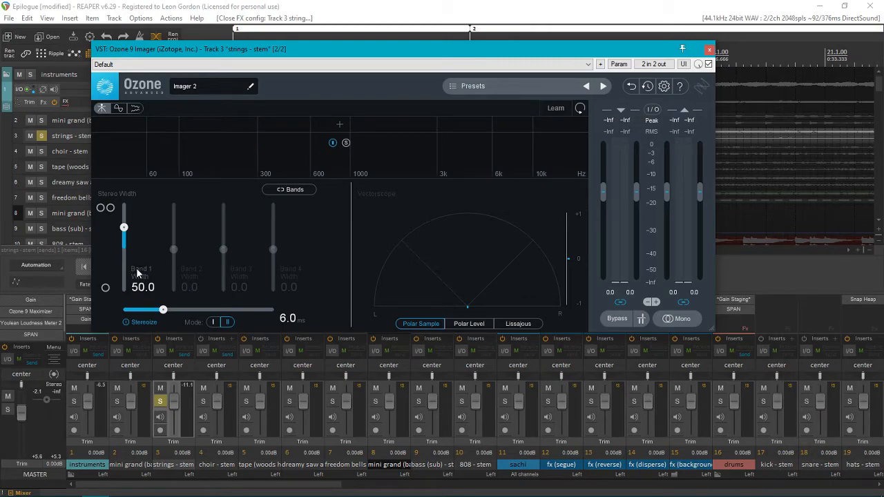
{"action": "key", "text": "space"}
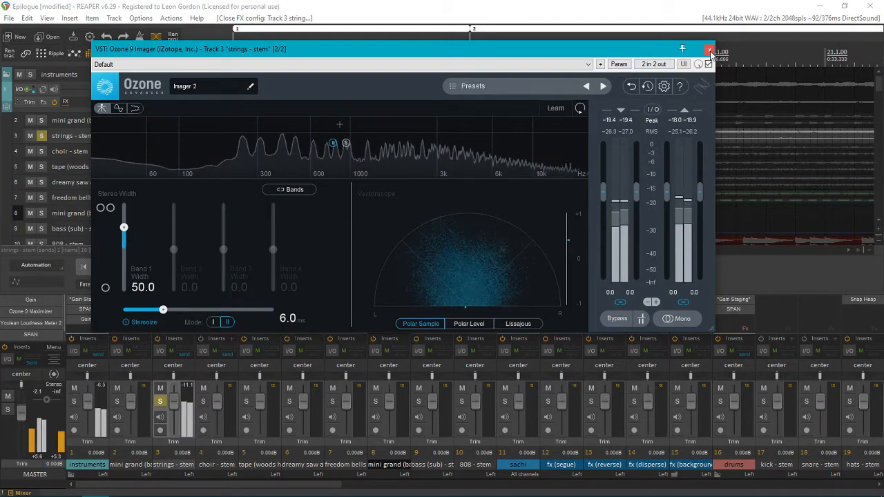
{"action": "left_click", "coordinate": [710, 51]}
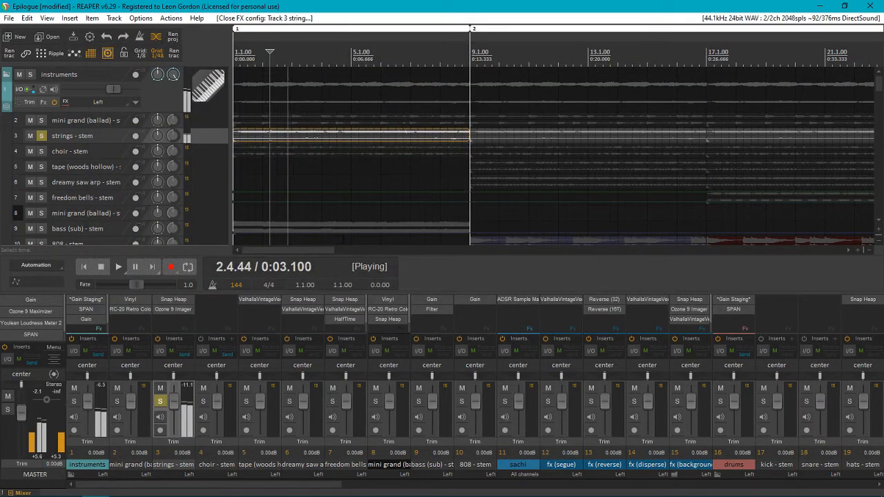
{"action": "left_click", "coordinate": [177, 311], "text": "shift"}
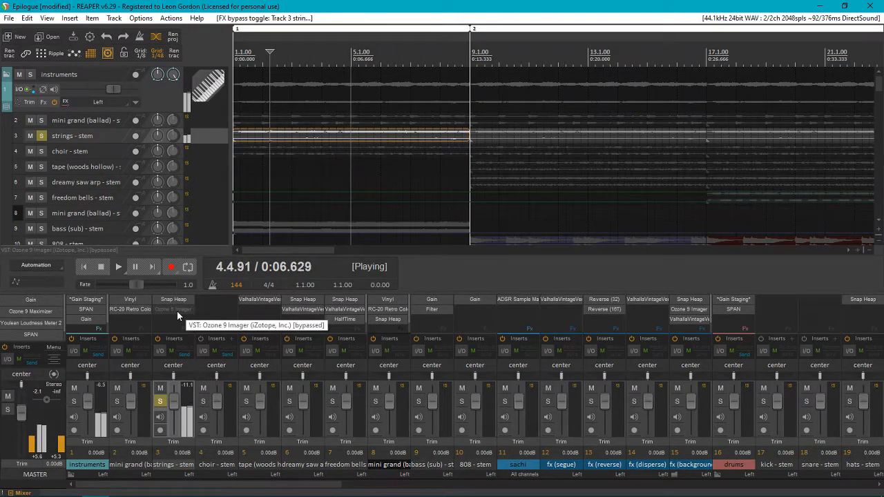
{"action": "left_click", "coordinate": [177, 311], "text": "shift"}
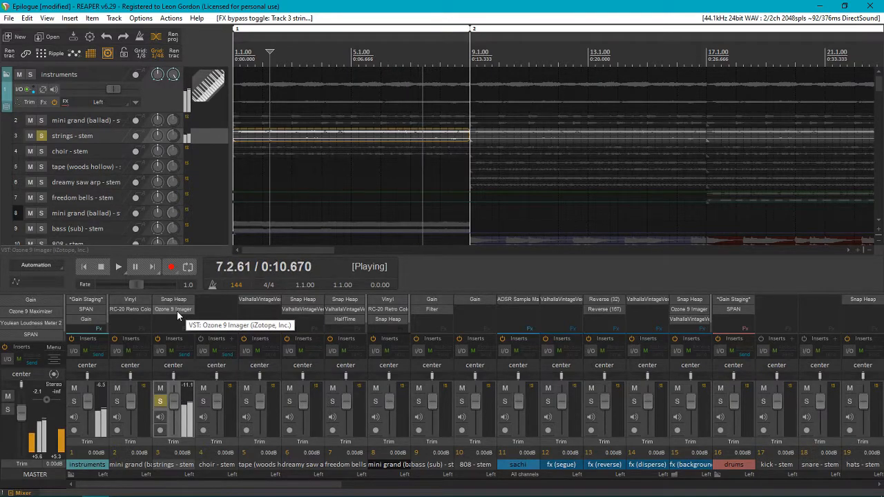
{"action": "key", "text": "space"}
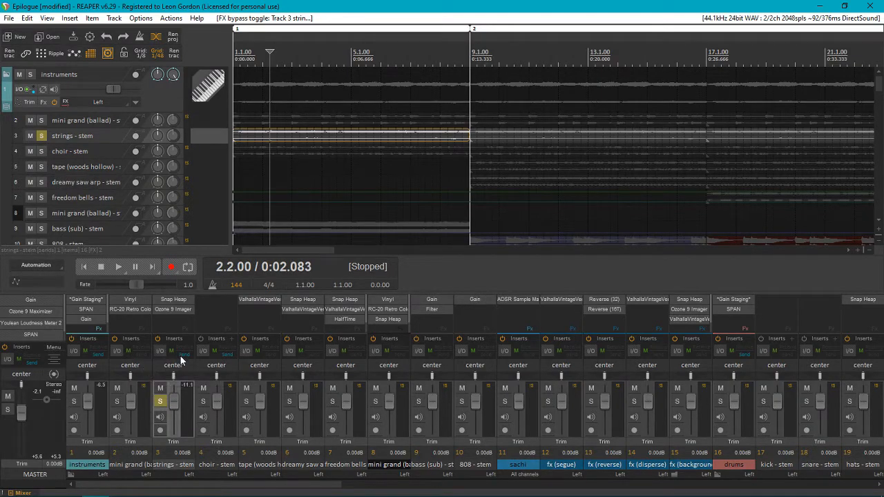
Step: Inspect the strings stem's send routing and view the ValhallaDelay settings on the receiving uin'nasoseji track
{"action": "left_click", "coordinate": [166, 359]}
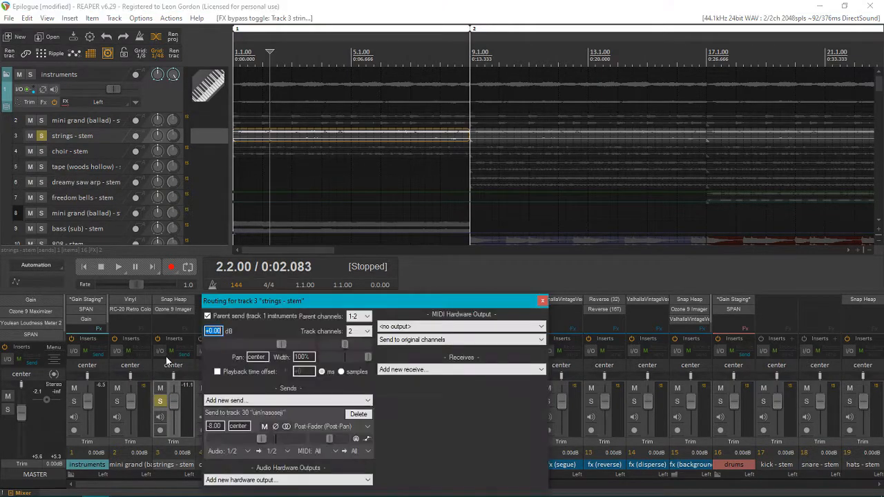
{"action": "left_click", "coordinate": [543, 302]}
{"action": "scroll", "coordinate": [564, 414], "scroll_direction": "right", "scroll_amount": 10}
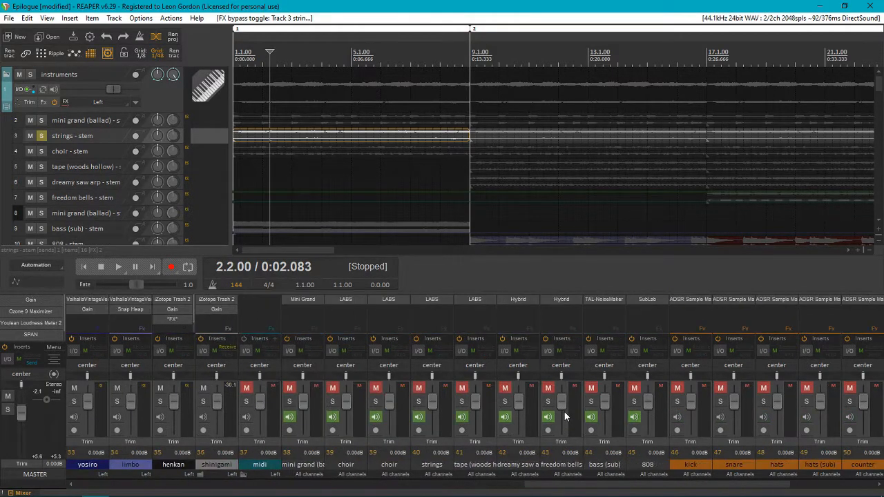
{"action": "scroll", "coordinate": [564, 412], "scroll_direction": "right", "scroll_amount": 3}
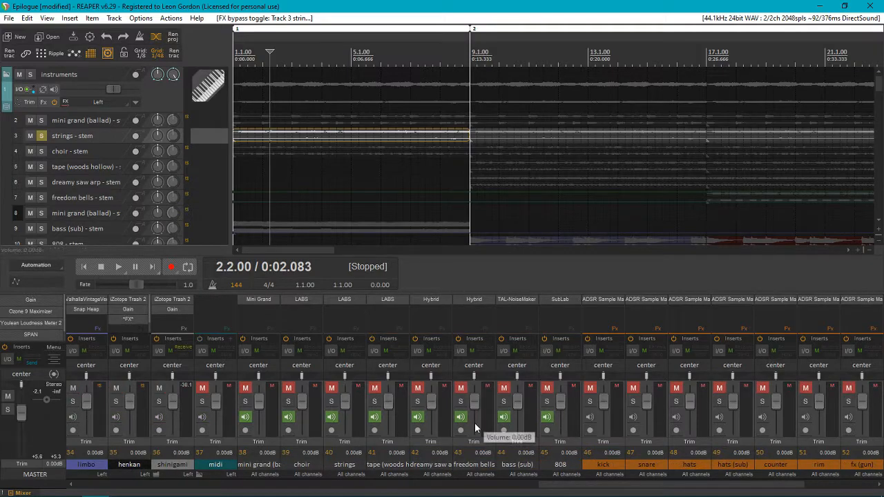
{"action": "scroll", "coordinate": [476, 420], "scroll_direction": "left", "scroll_amount": 3}
{"action": "scroll", "coordinate": [172, 352], "scroll_direction": "left", "scroll_amount": 2}
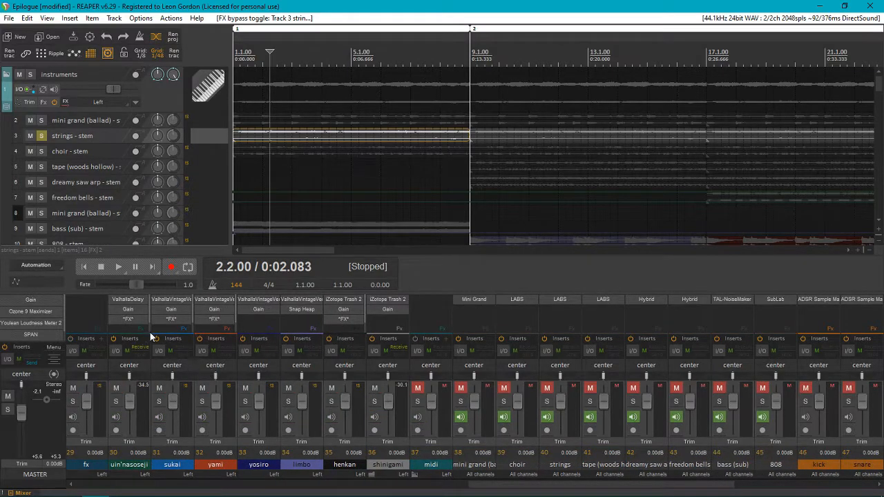
{"action": "left_click", "coordinate": [129, 300]}
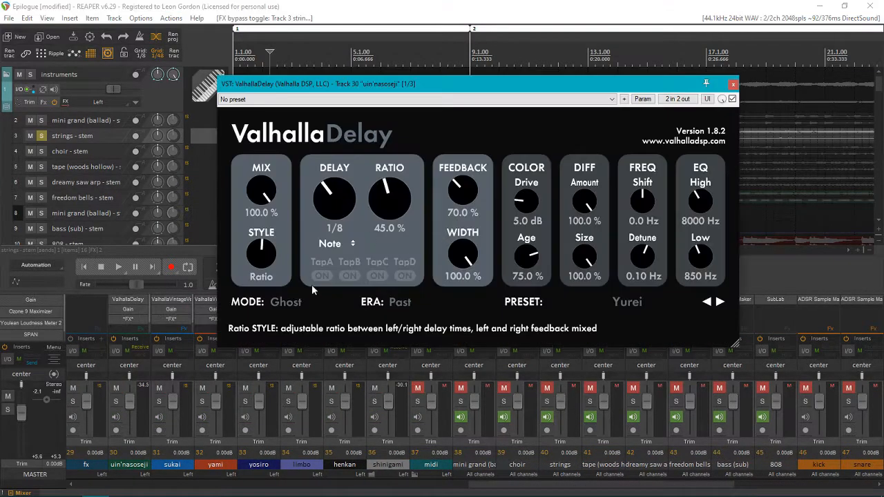
{"action": "left_click_drag", "start_coordinate": [358, 83], "coordinate": [395, 87]}
Step: Compare the strings stem by playing it while toggling the mute on its send to the uin'nasoseji track
{"action": "scroll", "coordinate": [173, 378], "scroll_direction": "left", "scroll_amount": 20}
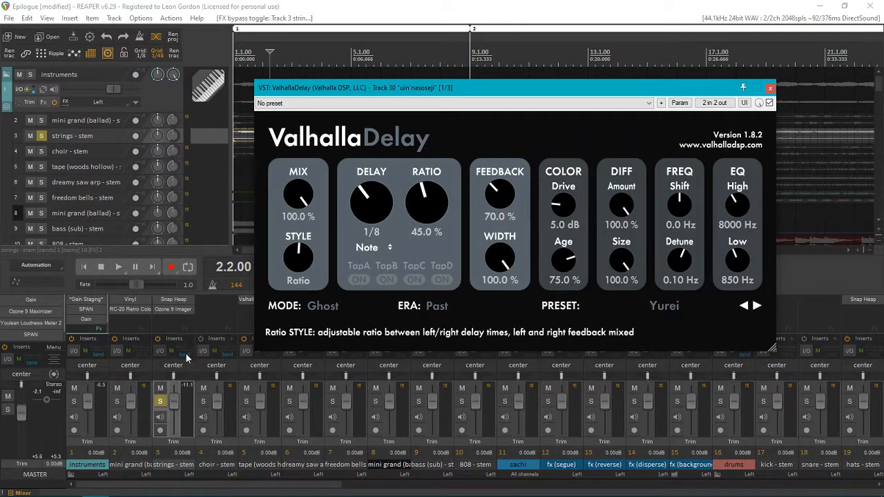
{"action": "left_click", "coordinate": [187, 358]}
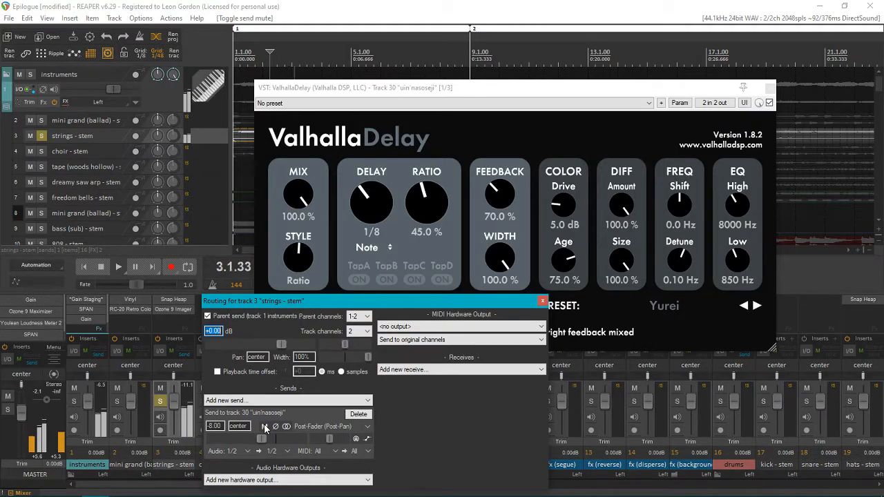
{"action": "left_click", "coordinate": [543, 301]}
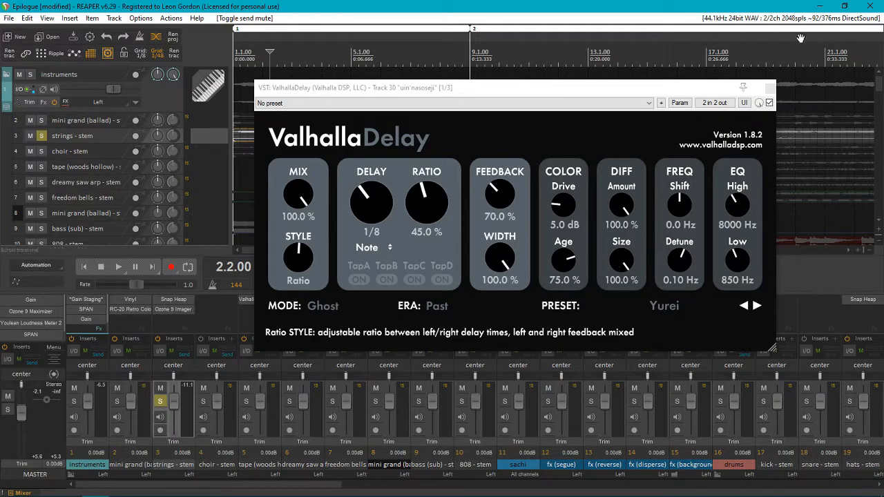
{"action": "left_click", "coordinate": [771, 88]}
Step: Switch the solo to the choir stem and examine the notes of the first choir MIDI item from the midi folder
{"action": "left_click", "coordinate": [43, 147]}
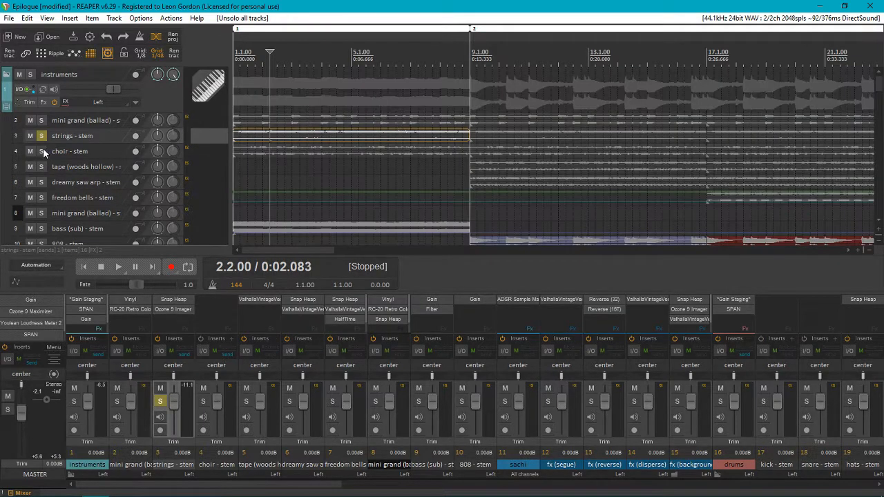
{"action": "scroll", "coordinate": [41, 149], "scroll_direction": "down", "scroll_amount": 10}
{"action": "scroll", "coordinate": [44, 141], "scroll_direction": "down", "scroll_amount": 5}
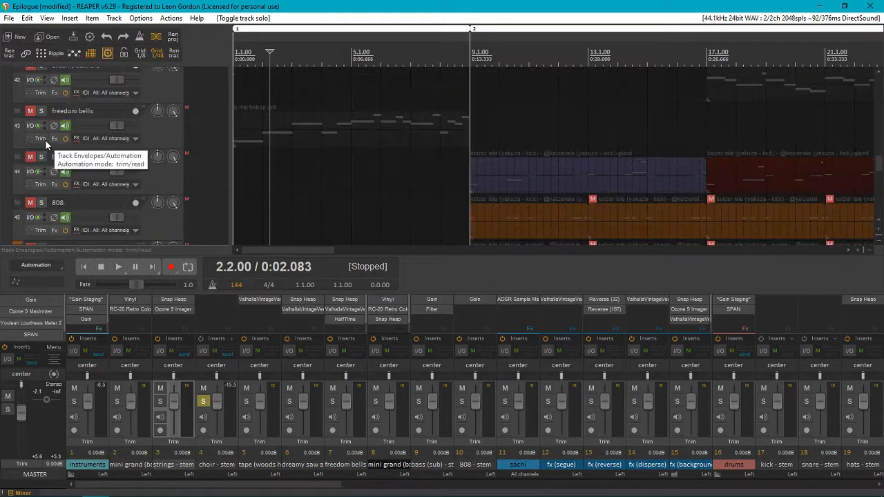
{"action": "scroll", "coordinate": [111, 185], "scroll_direction": "up", "scroll_amount": 2}
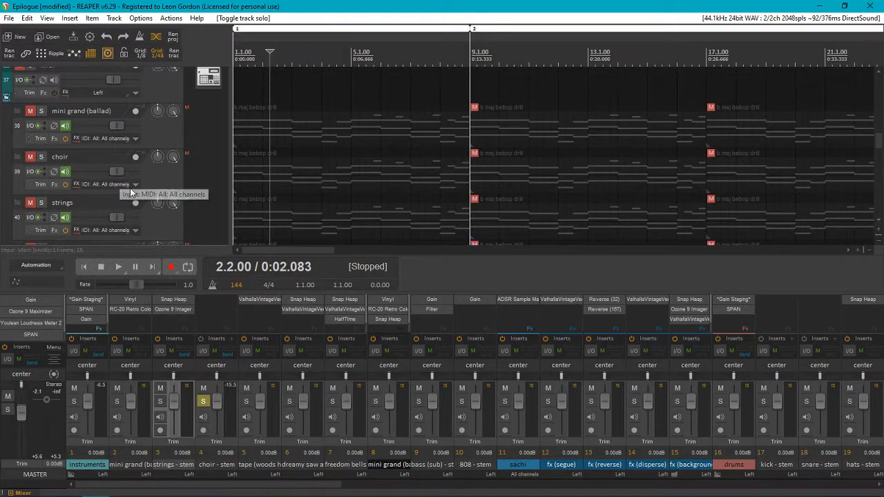
{"action": "left_click", "coordinate": [253, 185]}
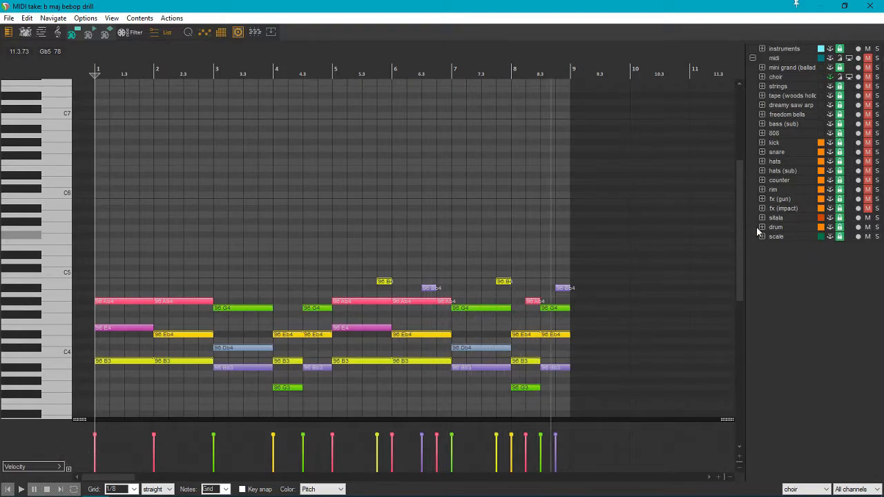
{"action": "left_click", "coordinate": [870, 7]}
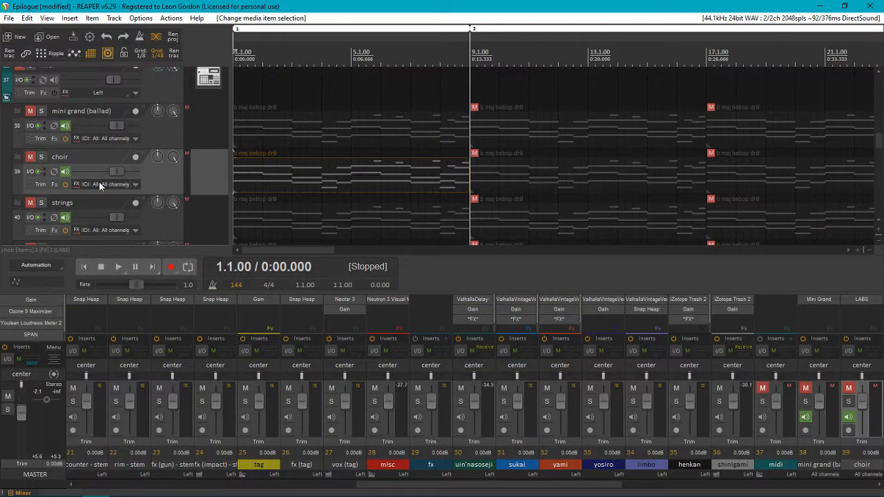
Step: Switch the solo from the choir stem to the tape (woods hollow) stem and place the edit cursor at 9.1.00
{"action": "scroll", "coordinate": [117, 166], "scroll_direction": "up", "scroll_amount": 5}
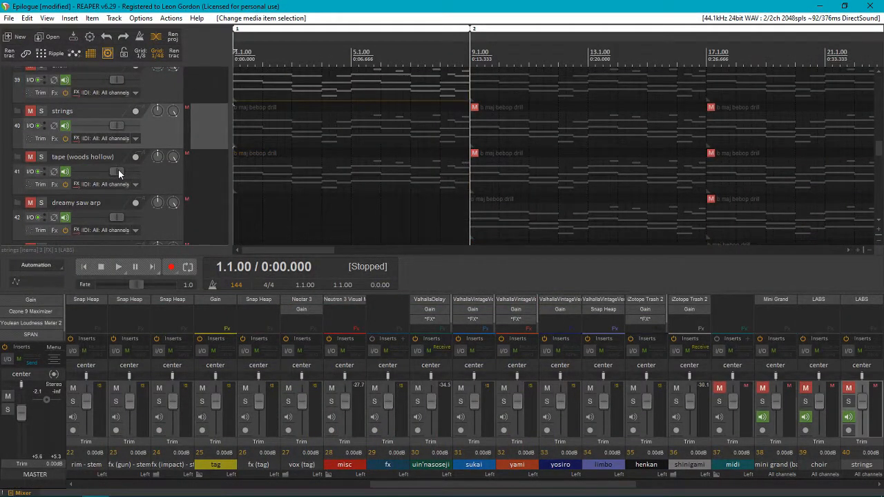
{"action": "scroll", "coordinate": [121, 171], "scroll_direction": "up", "scroll_amount": 10}
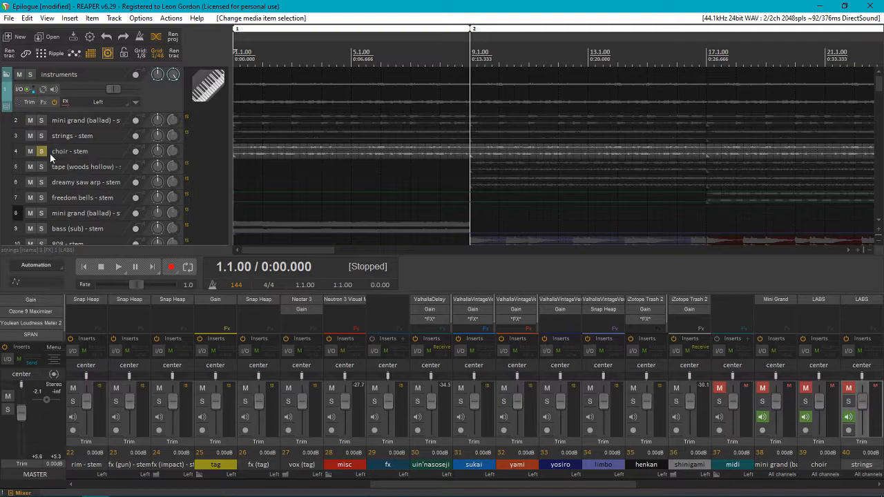
{"action": "left_click", "coordinate": [44, 150]}
{"action": "left_click", "coordinate": [41, 166]}
{"action": "left_click", "coordinate": [472, 90]}
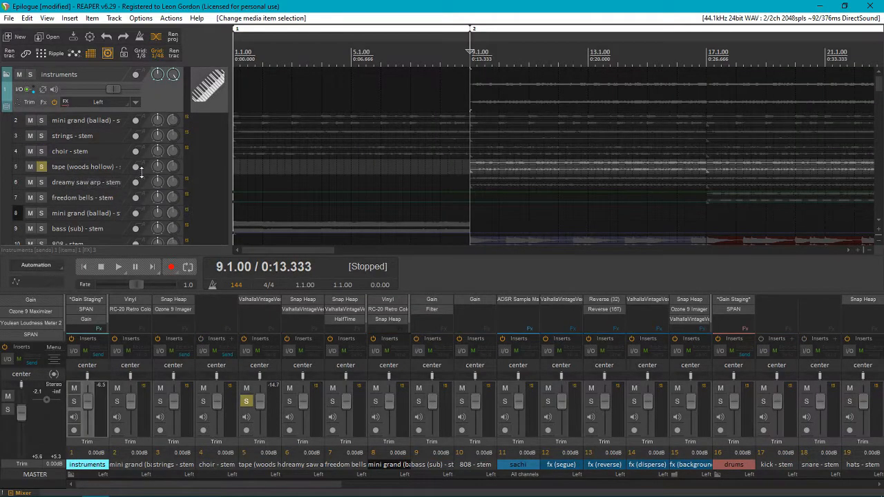
Step: Open the tape (woods hollow) MIDI item starting at bar 9 in the MIDI editor and examine its notes
{"action": "scroll", "coordinate": [38, 181], "scroll_direction": "down", "scroll_amount": 10}
{"action": "left_click", "coordinate": [528, 137]}
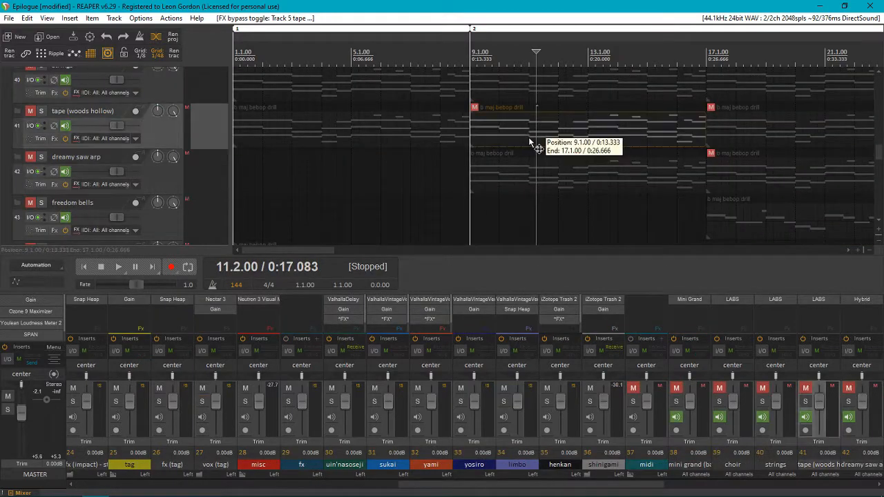
{"action": "double_click", "coordinate": [503, 155]}
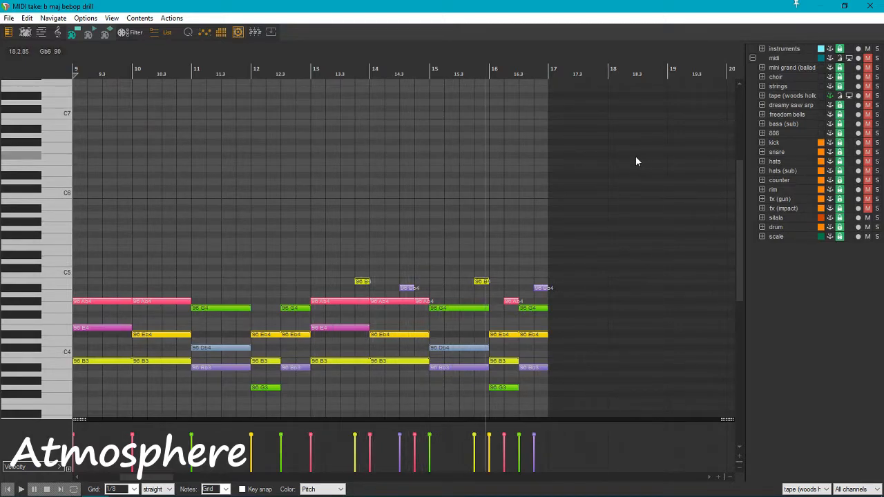
Step: Close the MIDI editor, enable ValhallaVintageVerb on the tape (woods hollow) stem and play it from 9.1.00
{"action": "left_click", "coordinate": [870, 6]}
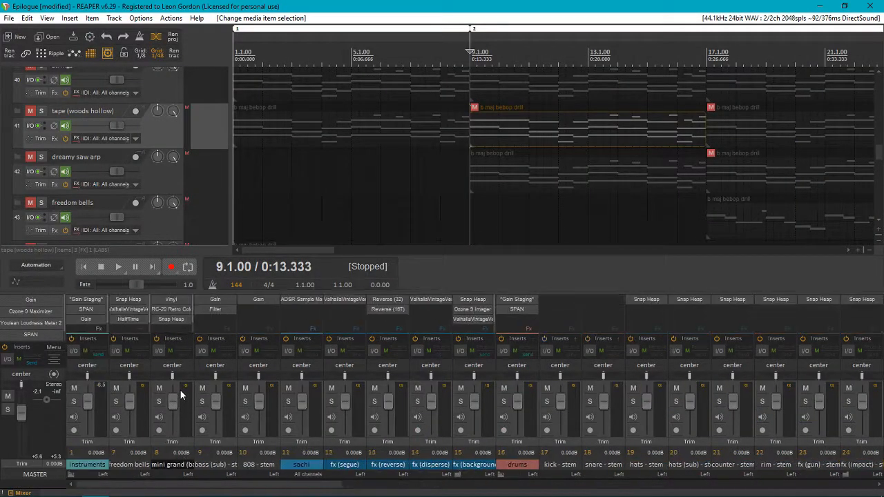
{"action": "left_click", "coordinate": [273, 297], "text": "shift"}
{"action": "key", "text": "space"}
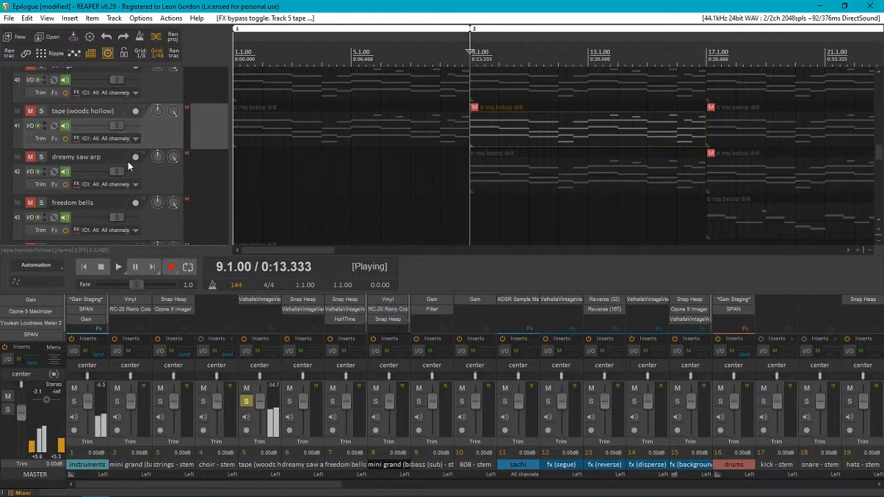
{"action": "scroll", "coordinate": [130, 158], "scroll_direction": "up", "scroll_amount": 15}
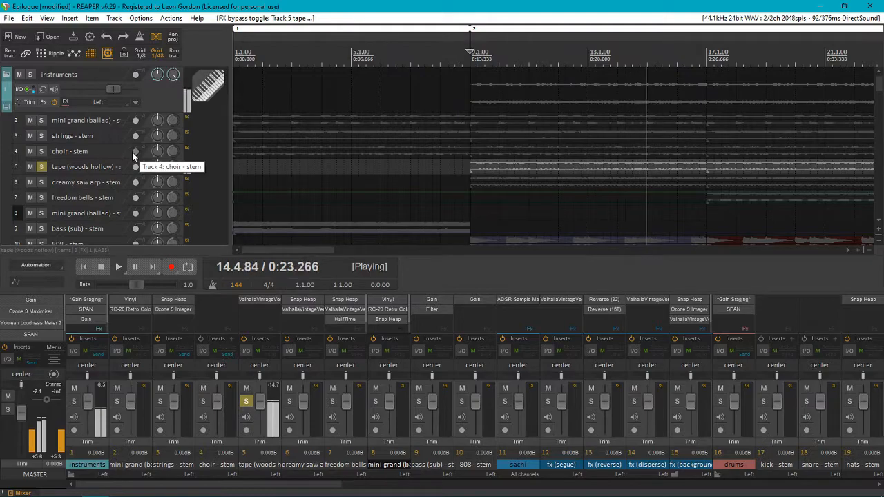
{"action": "key", "text": "space"}
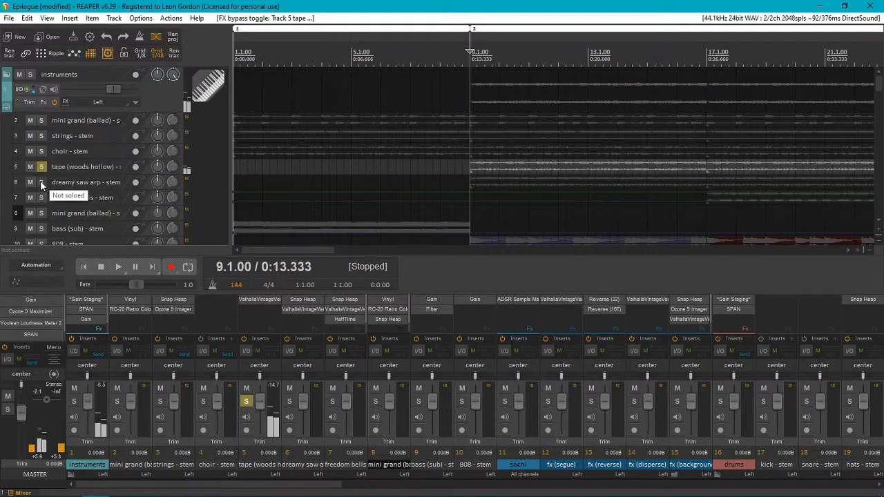
Step: Switch the solo to the dreamy saw arp stem and bypass its Snap Heap and ValhallaVintageVerb effects
{"action": "left_click", "coordinate": [41, 183], "text": "ctrl"}
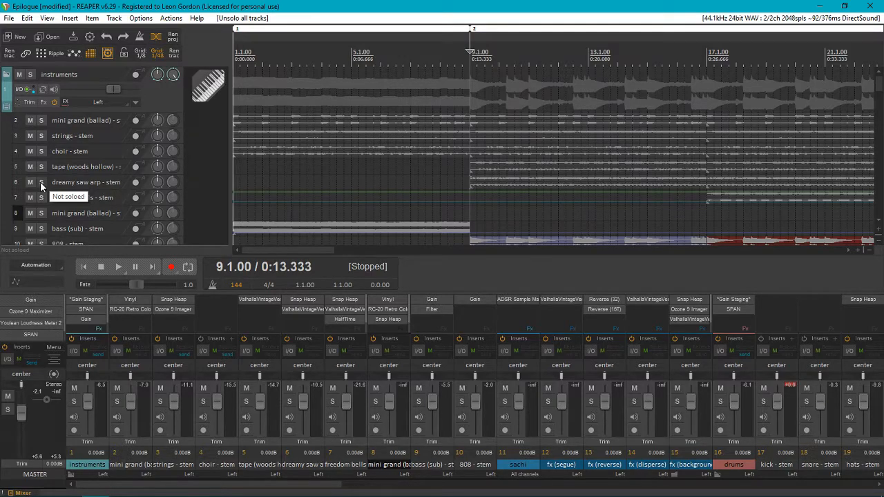
{"action": "left_click", "coordinate": [41, 182]}
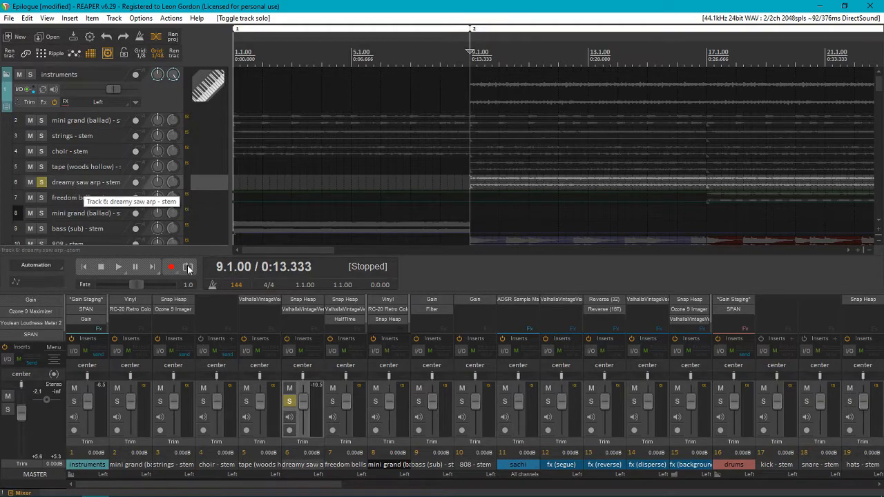
{"action": "left_click", "coordinate": [303, 300], "text": "shift"}
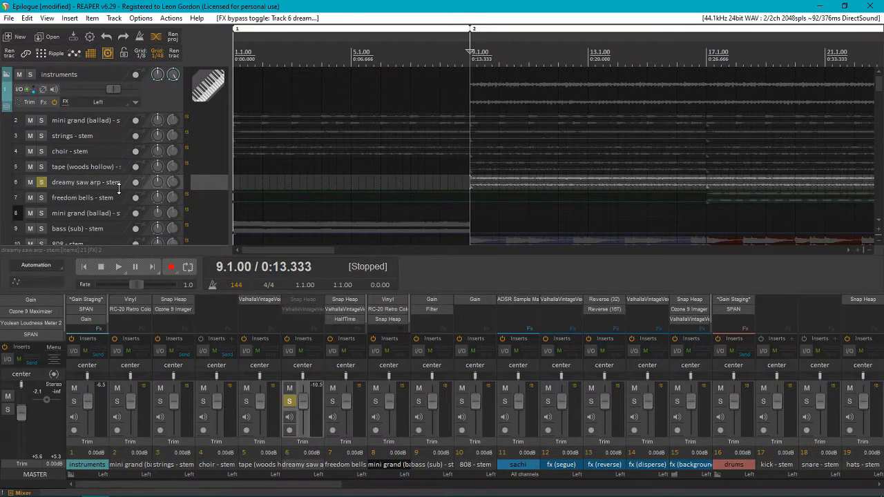
Step: Examine the notes of the dreamy saw arp MIDI item starting at bar 9, then close the MIDI editor
{"action": "scroll", "coordinate": [118, 188], "scroll_direction": "down", "scroll_amount": 15}
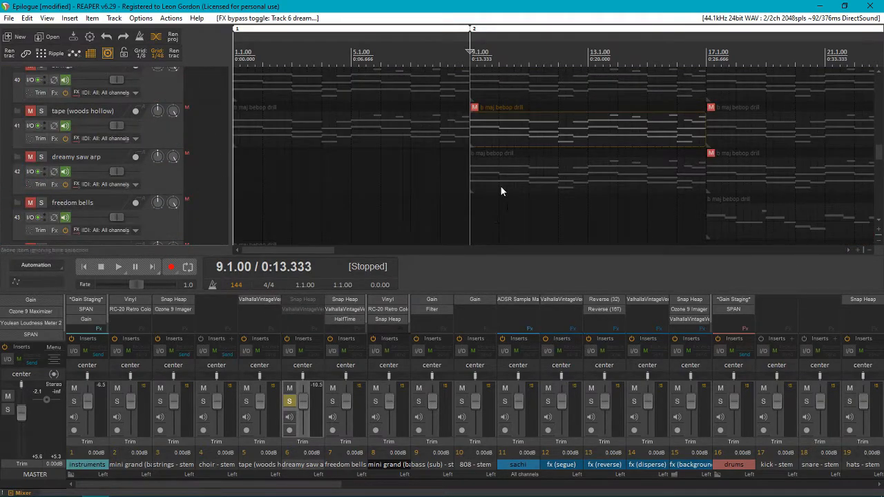
{"action": "double_click", "coordinate": [501, 186]}
{"action": "key", "text": "Home"}
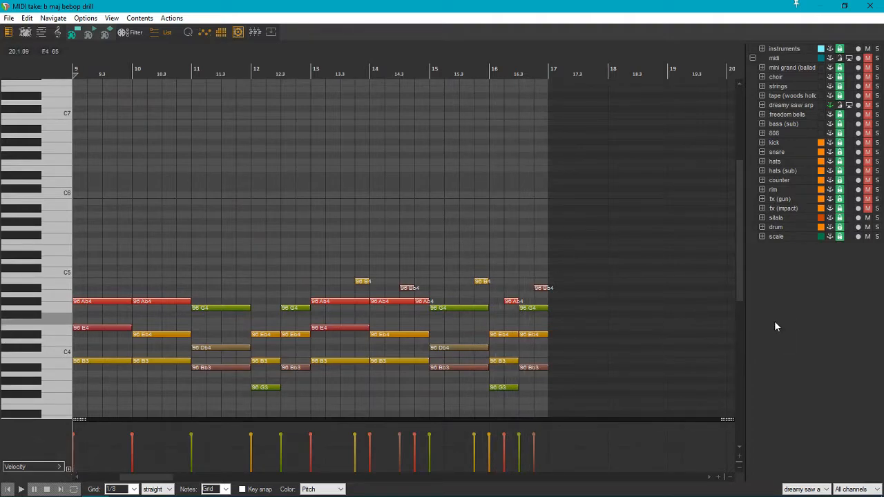
{"action": "left_click", "coordinate": [881, 7]}
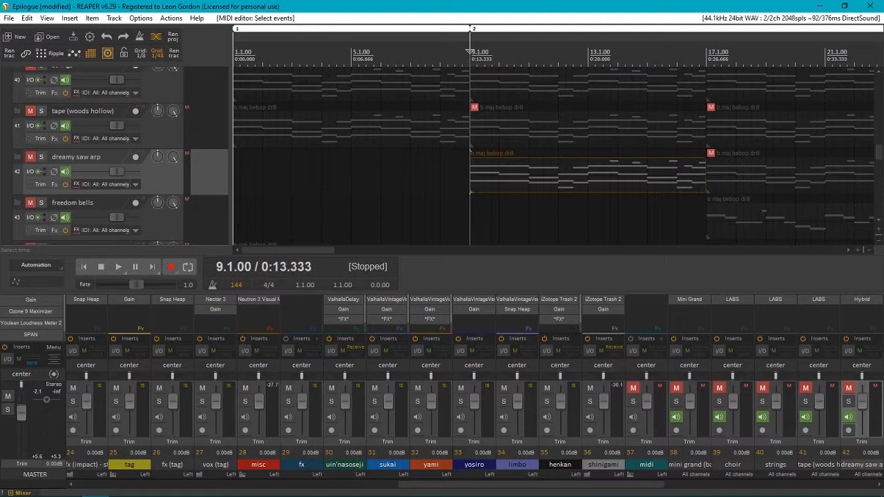
{"action": "left_click", "coordinate": [490, 188]}
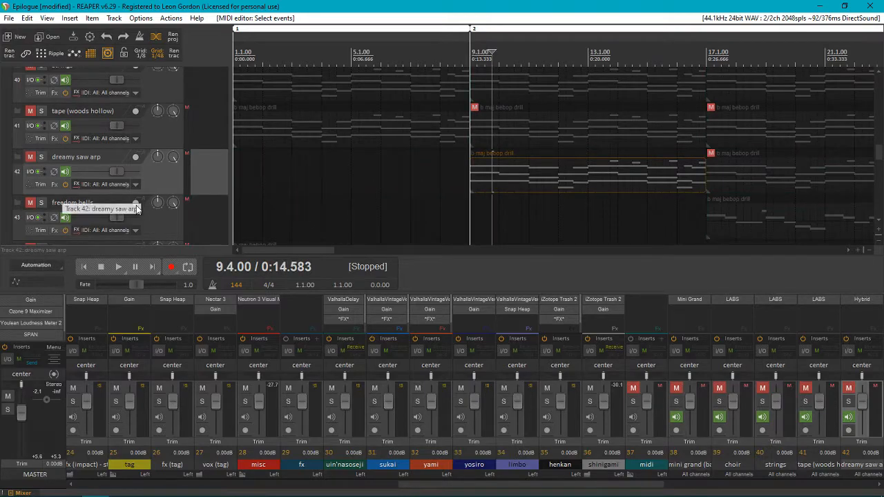
Step: Enable Snap Heap on the dreamy saw arp stem and open its plugin window clear of the arrangement
{"action": "scroll", "coordinate": [180, 343], "scroll_direction": "left", "scroll_amount": 5}
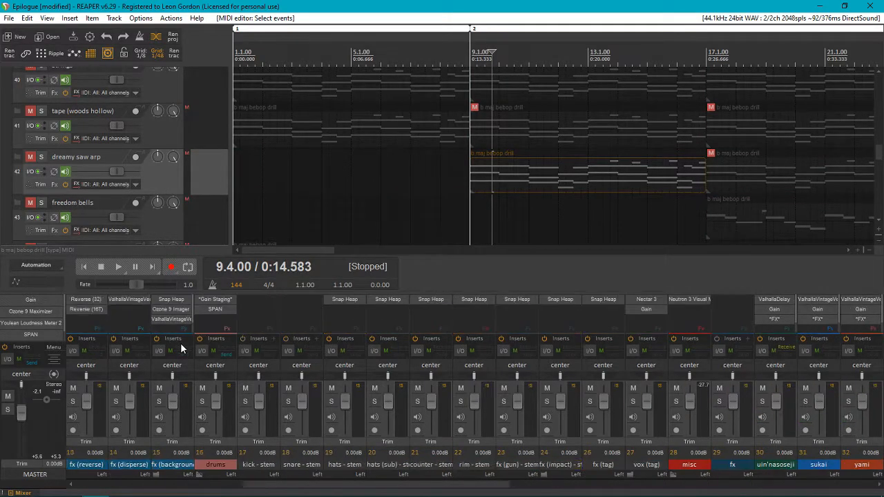
{"action": "scroll", "coordinate": [176, 352], "scroll_direction": "left", "scroll_amount": 2}
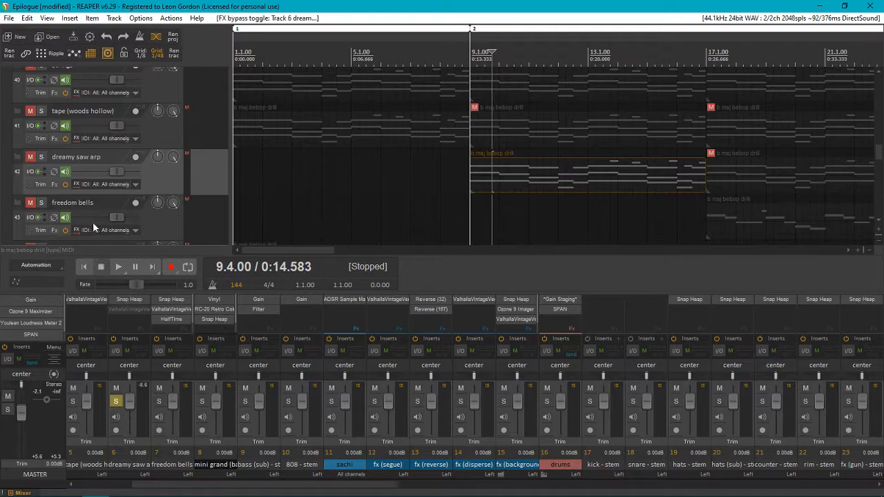
{"action": "scroll", "coordinate": [98, 188], "scroll_direction": "up", "scroll_amount": 15}
{"action": "left_click", "coordinate": [85, 180]}
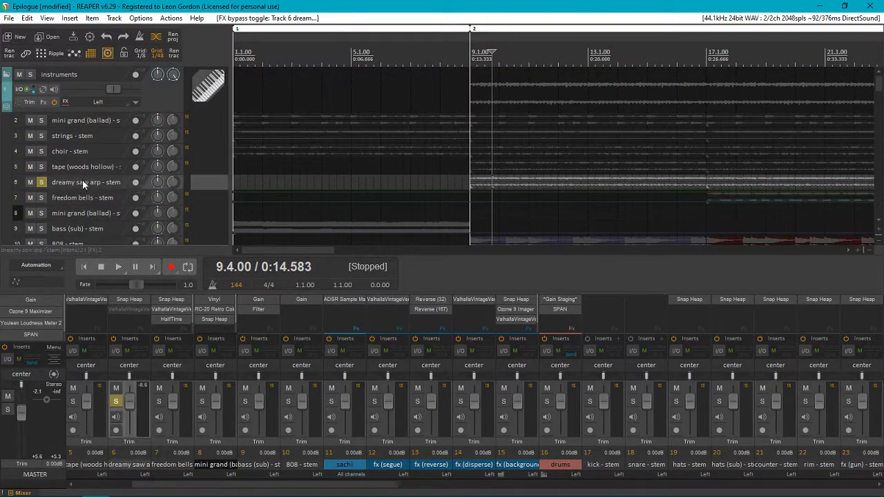
{"action": "left_click", "coordinate": [125, 298]}
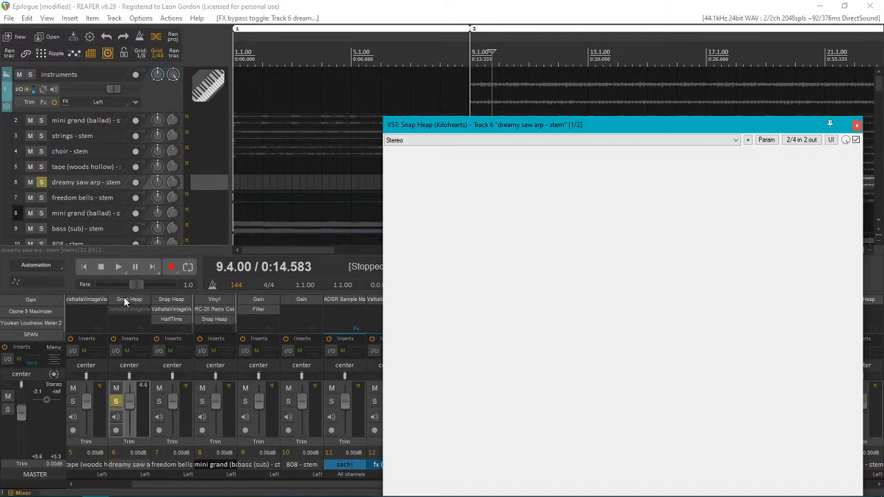
{"action": "left_click_drag", "start_coordinate": [578, 122], "coordinate": [450, 308]}
Step: Play the soloed dreamy saw arp stem from 9.1.00 and move the Snap Heap window off the stem's mixer strip
{"action": "key", "text": "space"}
{"action": "key", "text": "space"}
{"action": "left_click", "coordinate": [472, 89]}
{"action": "key", "text": "space"}
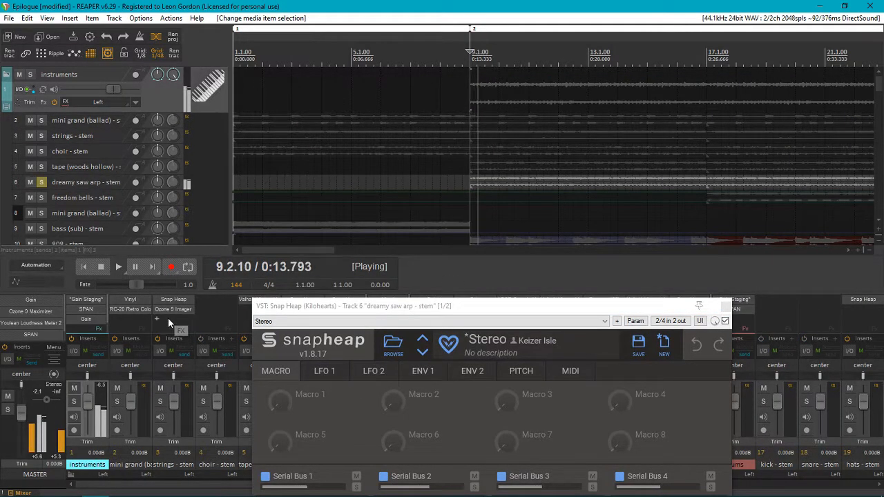
{"action": "left_click_drag", "start_coordinate": [328, 304], "coordinate": [466, 267]}
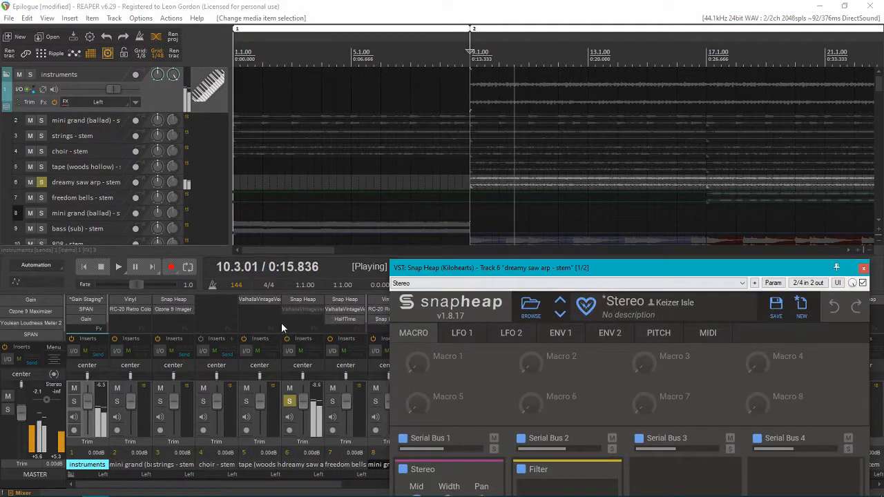
Step: Compare the dreamy saw arp stem with and without Snap Heap by toggling its bypass between playbacks from 9.1.00
{"action": "key", "text": "space"}
{"action": "left_click", "coordinate": [291, 299], "text": "shift"}
{"action": "key", "text": "space"}
{"action": "key", "text": "space"}
{"action": "left_click", "coordinate": [298, 300], "text": "shift"}
{"action": "key", "text": "space"}
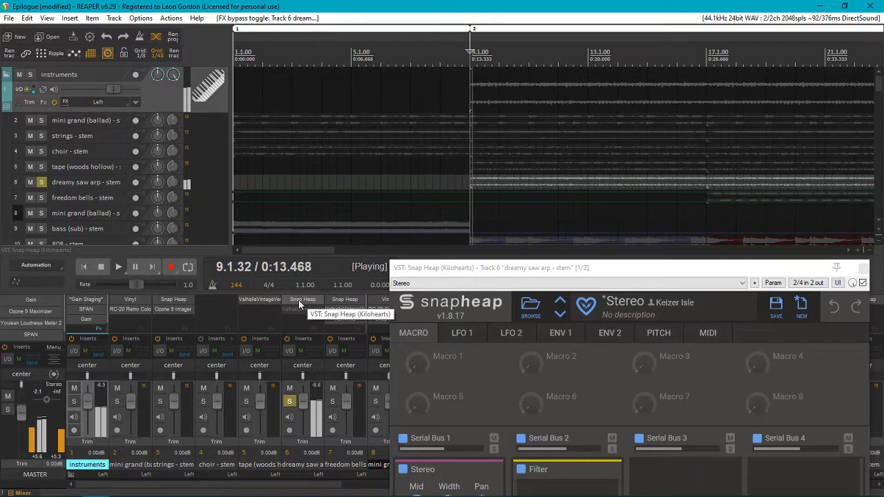
{"action": "key", "text": "space"}
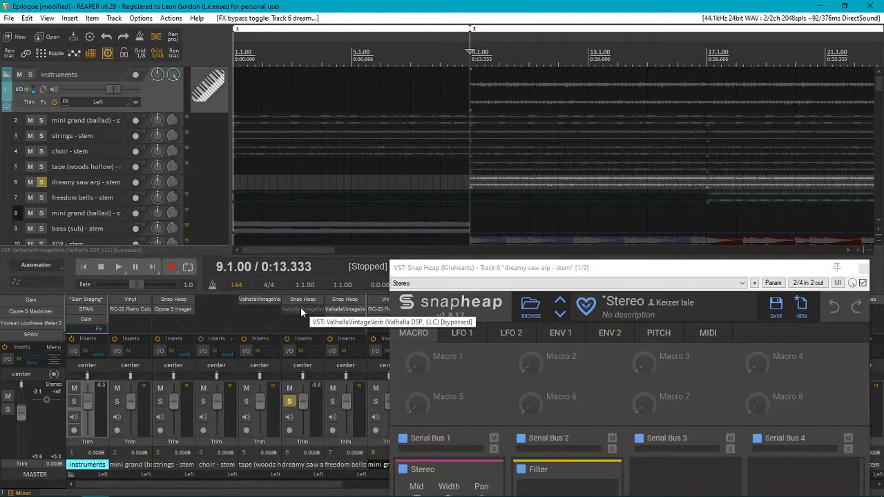
Step: Enable ValhallaVintageVerb on the dreamy saw arp stem, play it from 9.1.00 and close the Snap Heap window
{"action": "left_click", "coordinate": [300, 309], "text": "shift"}
{"action": "key", "text": "space"}
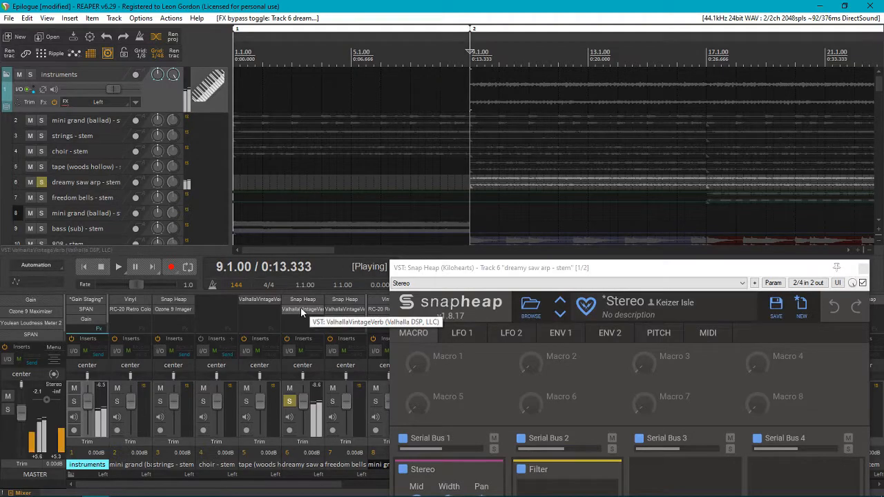
{"action": "left_click_drag", "start_coordinate": [504, 274], "coordinate": [341, 136]}
{"action": "left_click", "coordinate": [702, 129]}
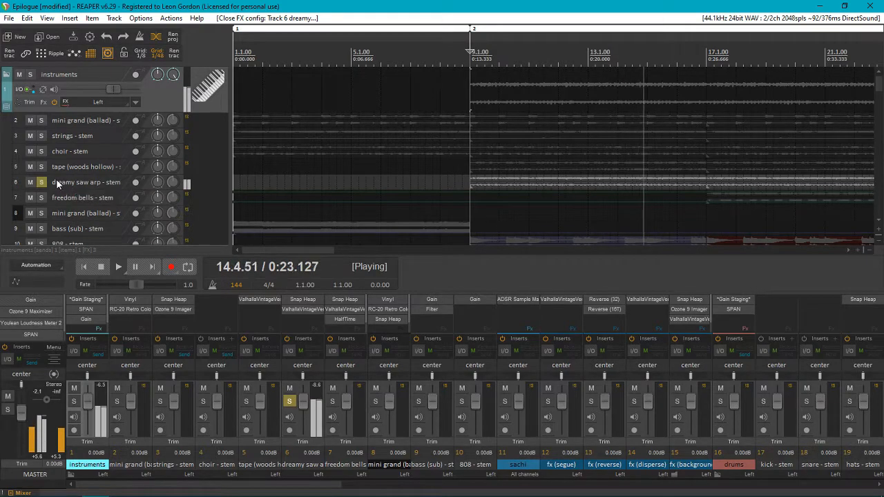
{"action": "left_click", "coordinate": [101, 267]}
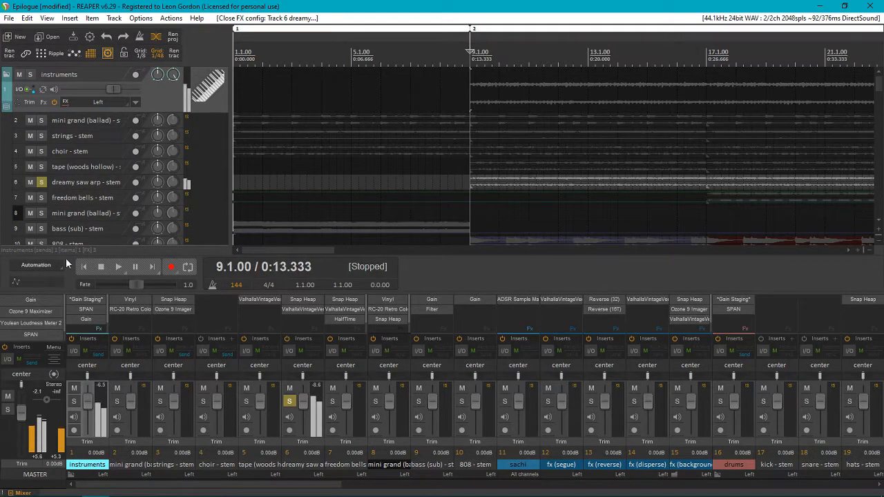
Step: Switch the solo to the freedom bells stem and place the edit cursor at 17.1.00
{"action": "left_click", "coordinate": [42, 183]}
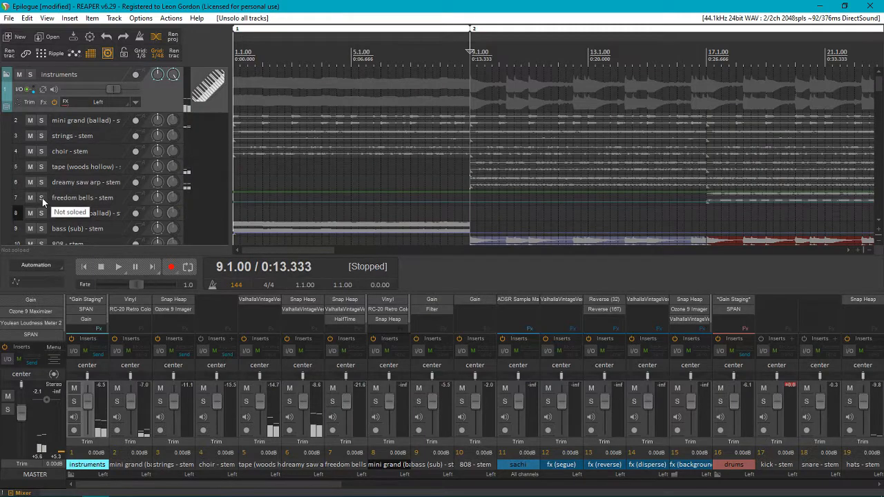
{"action": "left_click", "coordinate": [41, 198]}
{"action": "left_click", "coordinate": [712, 143]}
{"action": "scroll", "coordinate": [711, 143], "scroll_direction": "down", "scroll_amount": 4}
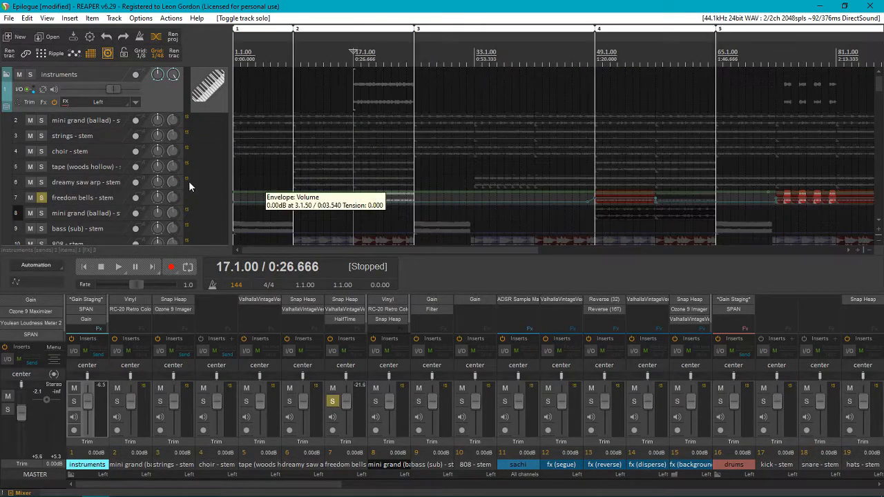
Step: Open the freedom bells MIDI item starting at bar 17 in the MIDI editor and examine its notes
{"action": "scroll", "coordinate": [65, 178], "scroll_direction": "down", "scroll_amount": 10}
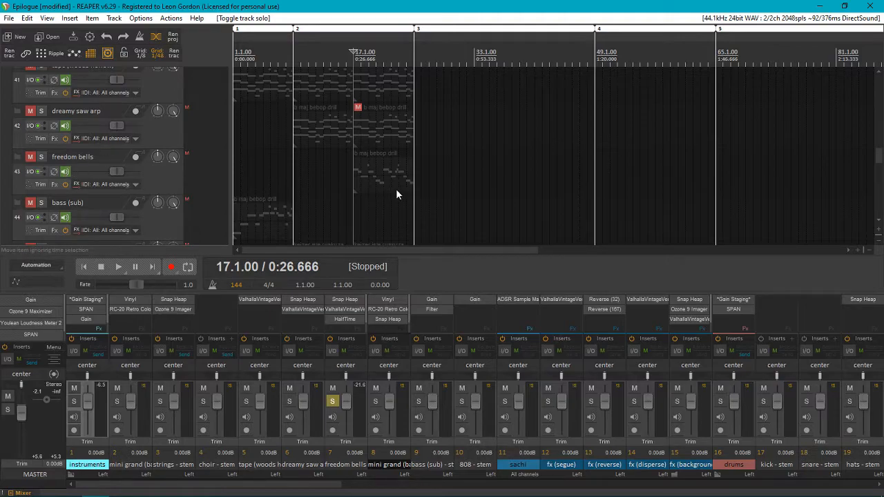
{"action": "double_click", "coordinate": [370, 183]}
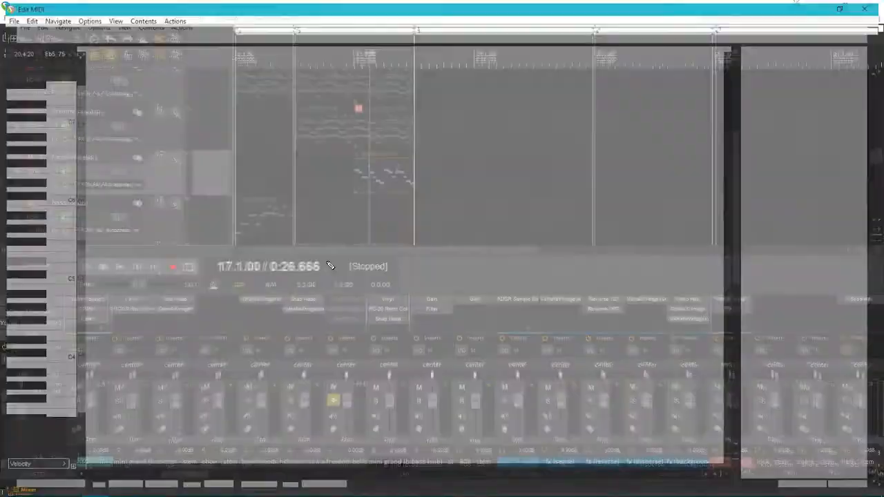
{"action": "key", "text": "space"}
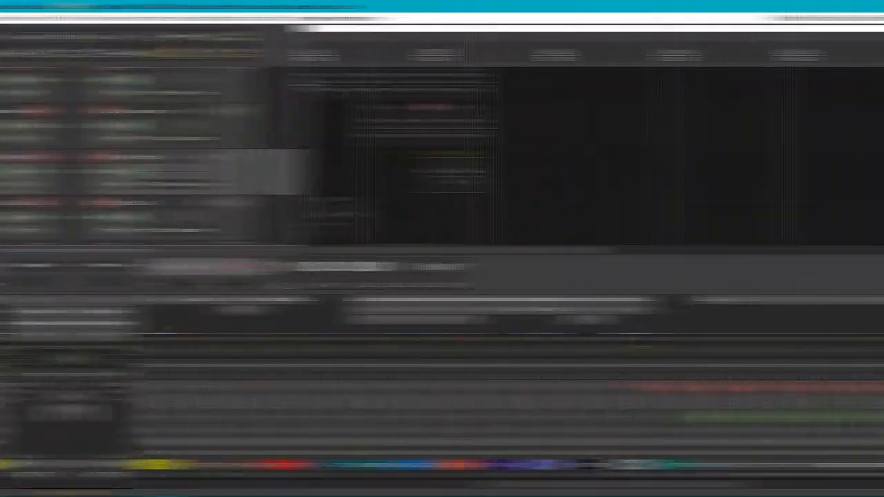
Step: Enable Snap Heap on the freedom bells stem, solo the stem and set the edit cursor to 17.1.00
{"action": "scroll", "coordinate": [128, 152], "scroll_direction": "up", "scroll_amount": 8}
{"action": "scroll", "coordinate": [127, 152], "scroll_direction": "up", "scroll_amount": 5}
{"action": "scroll", "coordinate": [128, 150], "scroll_direction": "up", "scroll_amount": 3}
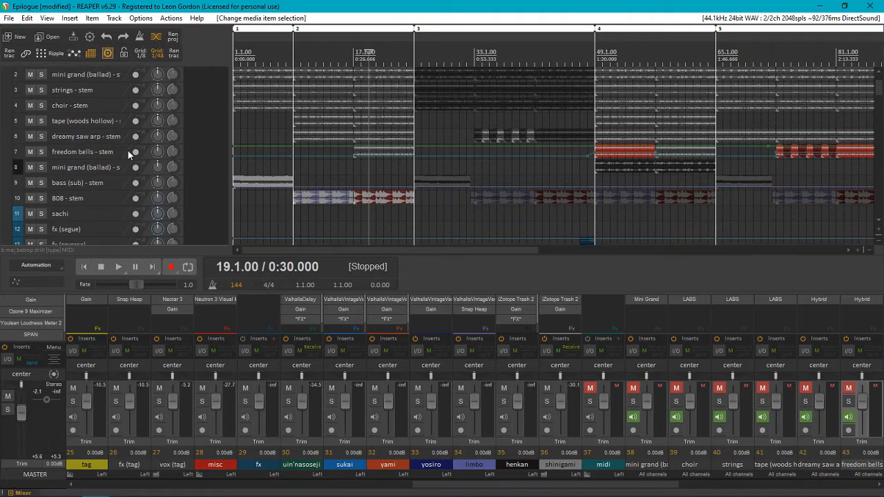
{"action": "left_click", "coordinate": [67, 151]}
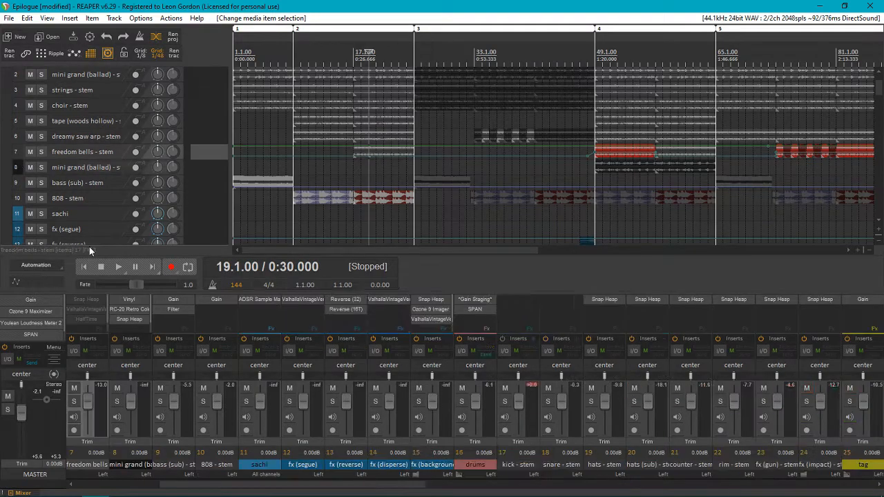
{"action": "left_click", "coordinate": [81, 299], "text": "shift"}
{"action": "left_click", "coordinate": [41, 152]}
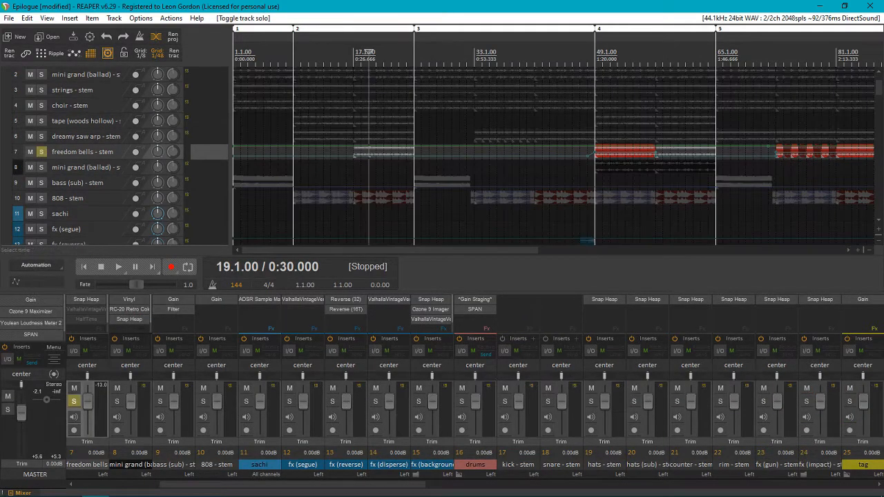
{"action": "left_click", "coordinate": [353, 167]}
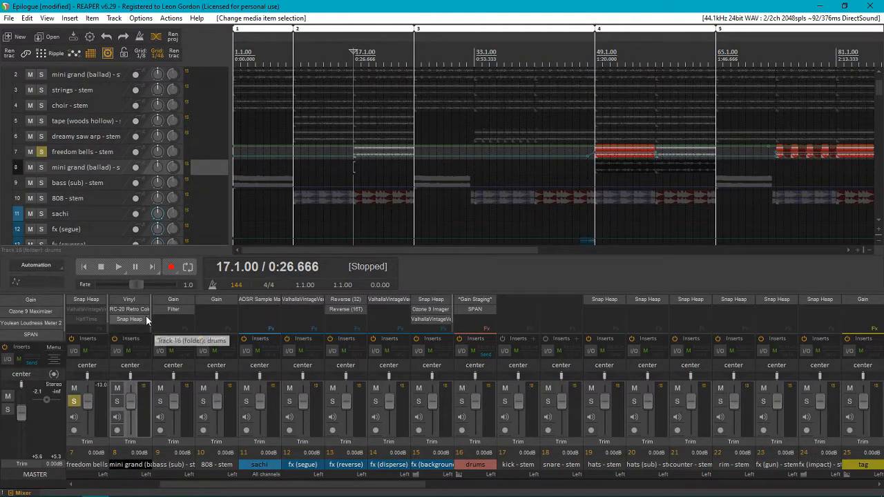
Step: Examine the Snap Heap settings of the freedom bells stem during playback from 17.1.00, then close the plugin window
{"action": "left_click", "coordinate": [81, 299]}
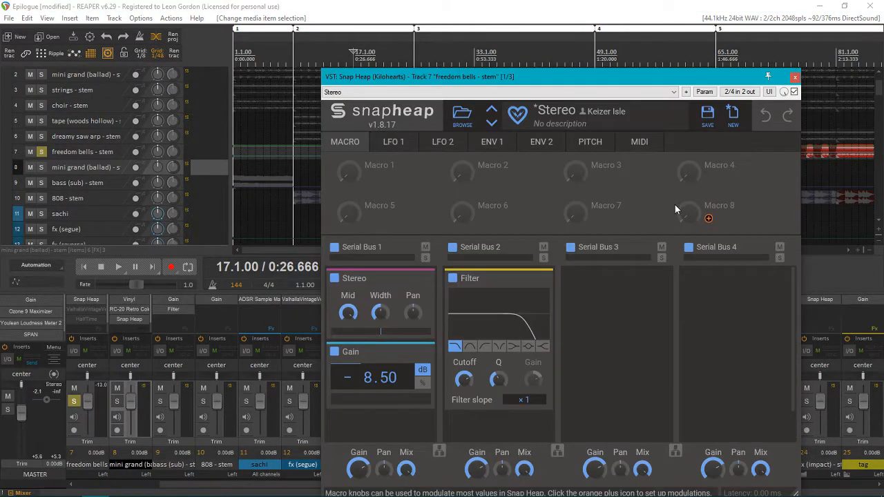
{"action": "key", "text": "space"}
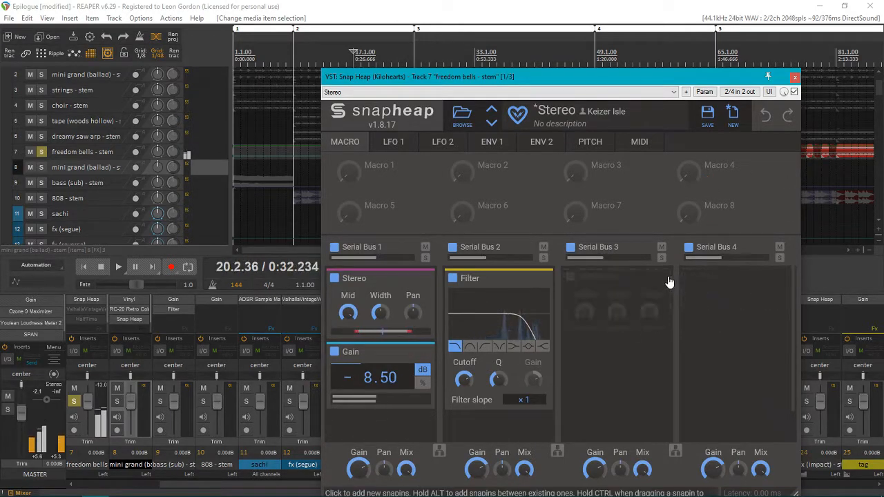
{"action": "mouse_move", "coordinate": [405, 315]}
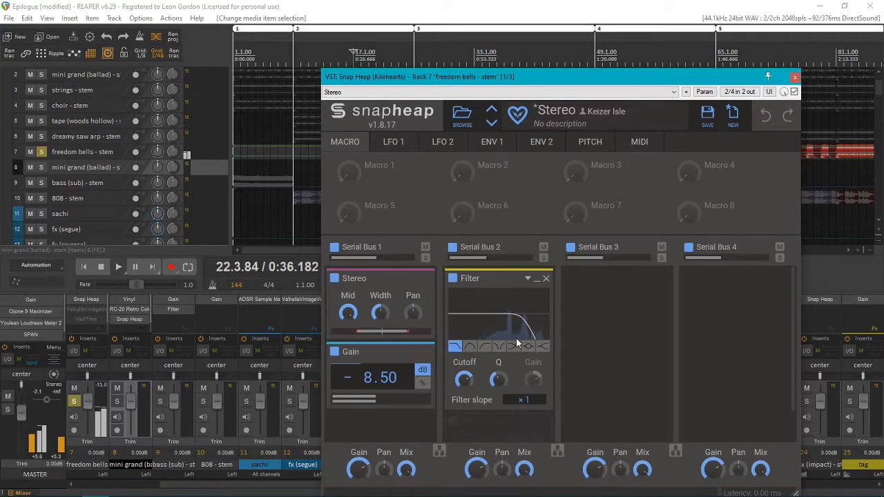
{"action": "key", "text": "space"}
{"action": "left_click", "coordinate": [795, 76]}
Step: Bypass Snap Heap on the freedom bells stem and play it from 17.1.00 without the effect
{"action": "left_click", "coordinate": [87, 300], "text": "shift"}
{"action": "key", "text": "space"}
{"action": "key", "text": "space"}
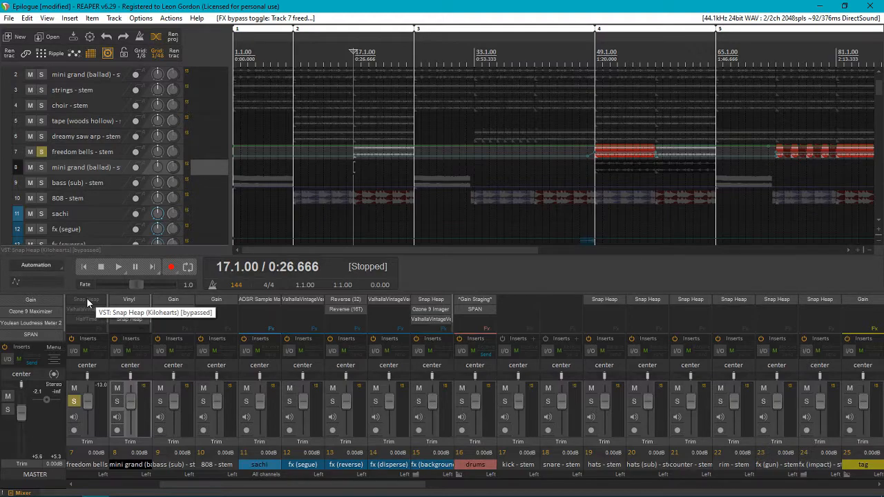
Step: Re-enable Snap Heap on the freedom bells stem and play it briefly from 17.1.00
{"action": "left_click", "coordinate": [88, 301], "text": "shift"}
{"action": "key", "text": "space"}
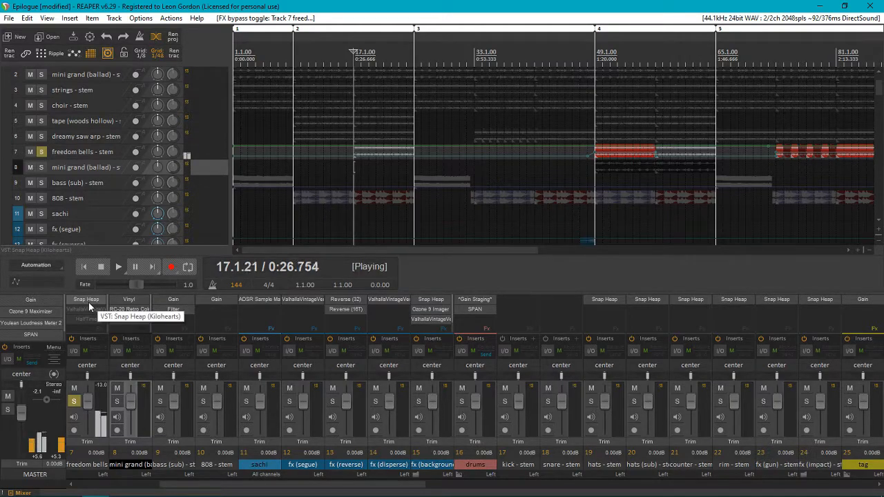
{"action": "key", "text": "space"}
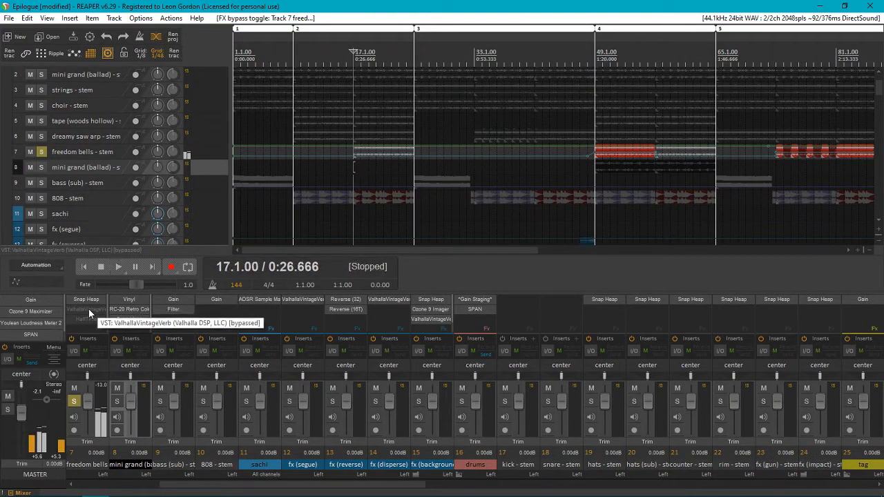
Step: Enable ValhallaVintageVerb on the freedom bells stem and play it from 17.1.00
{"action": "left_click", "coordinate": [88, 309], "text": "shift"}
{"action": "key", "text": "space"}
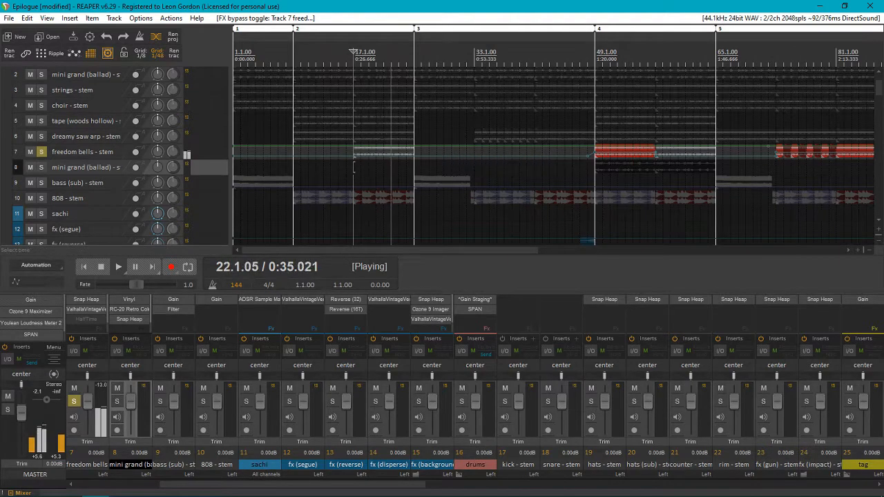
{"action": "key", "text": "space"}
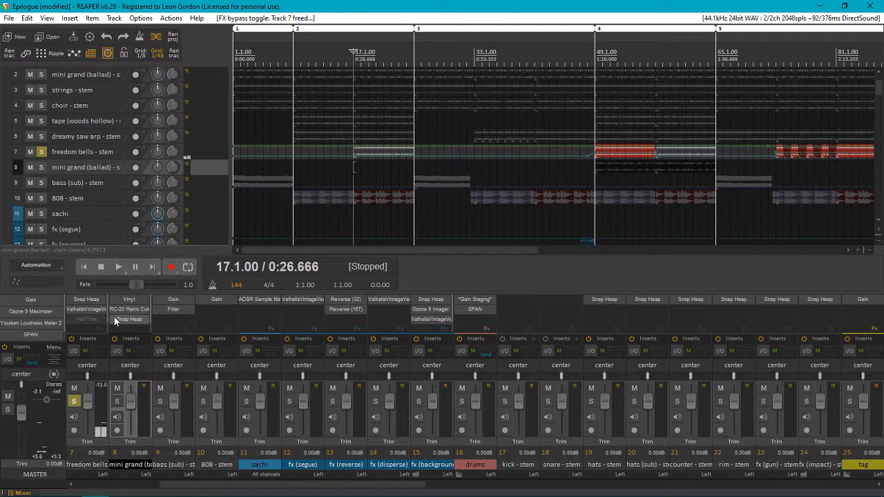
Step: Enable HalfTime on the freedom bells stem, set the edit cursor to 49.1.00 and start playback there
{"action": "left_click", "coordinate": [89, 321], "text": "shift"}
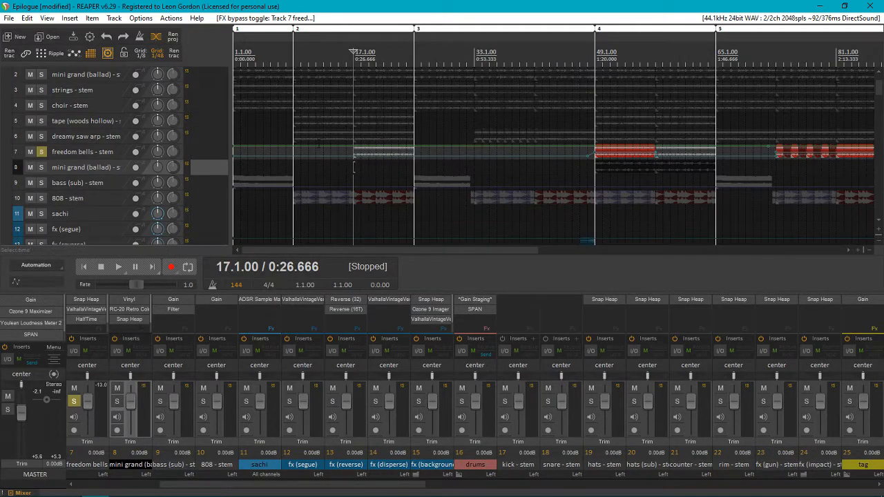
{"action": "scroll", "coordinate": [457, 147], "scroll_direction": "down", "scroll_amount": 3}
{"action": "left_click", "coordinate": [413, 171]}
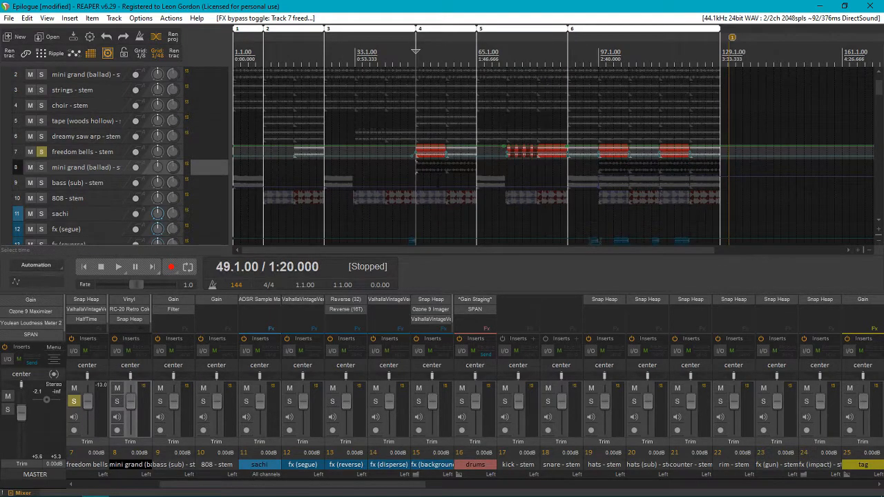
{"action": "scroll", "coordinate": [413, 170], "scroll_direction": "up", "scroll_amount": 4}
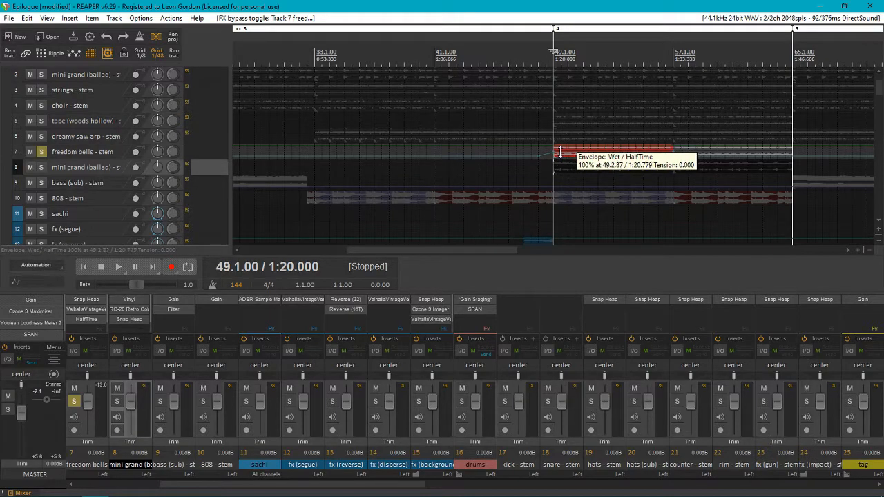
{"action": "key", "text": "space"}
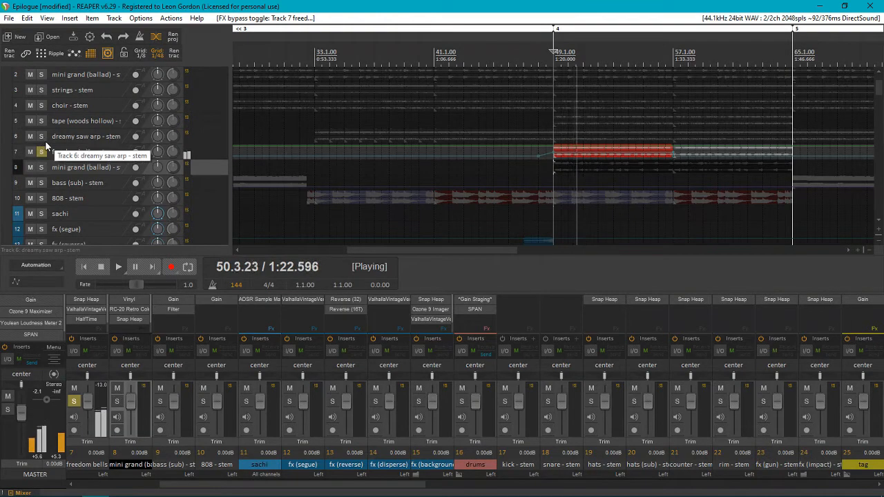
Step: Expand the instrument folder's child tracks to full height and stop playback
{"action": "left_click", "coordinate": [7, 111]}
{"action": "left_click", "coordinate": [7, 110]}
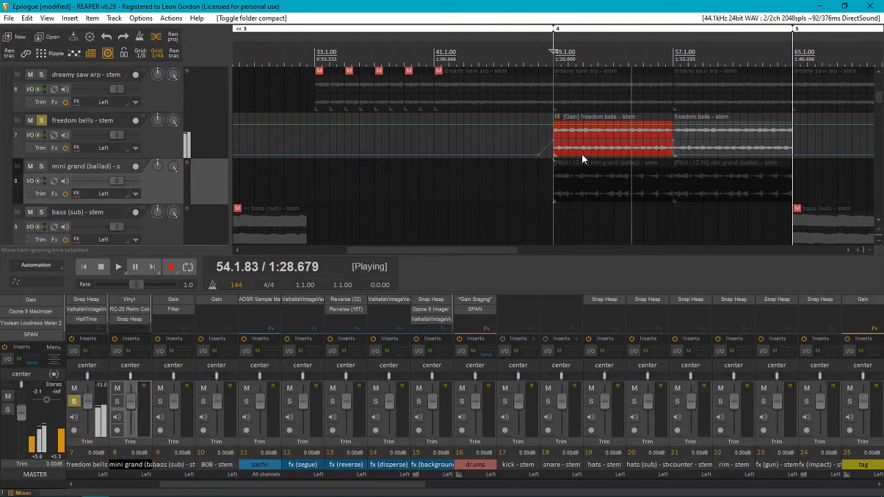
{"action": "key", "text": "space"}
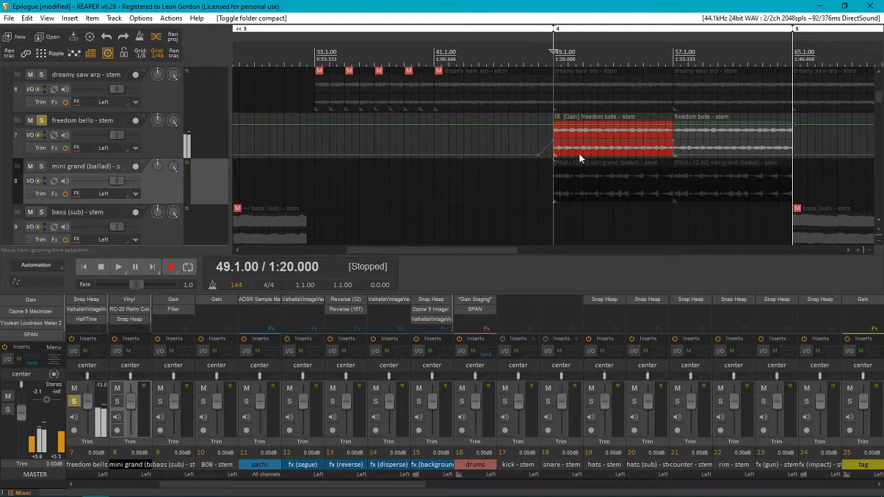
Step: Toggle the reverse of the freedom bells item at bar 49, play it from 49.1.00, then toggle the reverse back
{"action": "left_click", "coordinate": [579, 152]}
{"action": "key", "text": "r"}
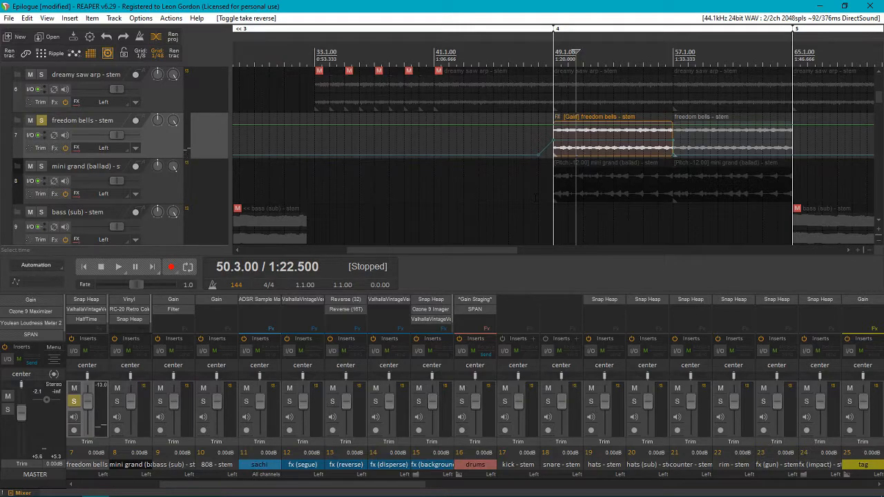
{"action": "left_click", "coordinate": [570, 154]}
{"action": "key", "text": "space"}
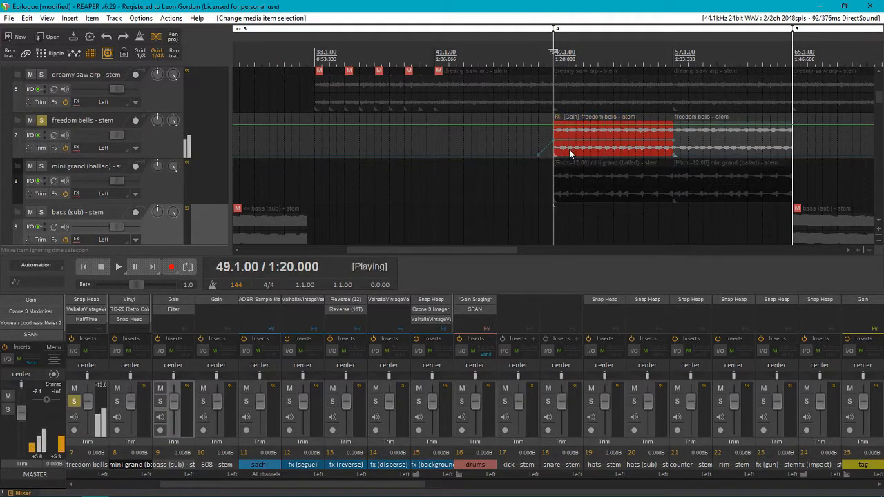
{"action": "key", "text": "space"}
{"action": "left_click", "coordinate": [569, 151]}
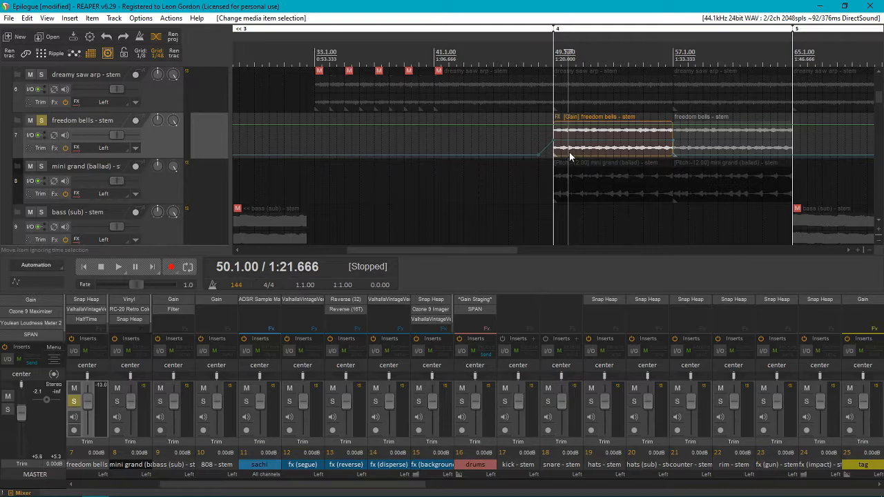
{"action": "key", "text": "r"}
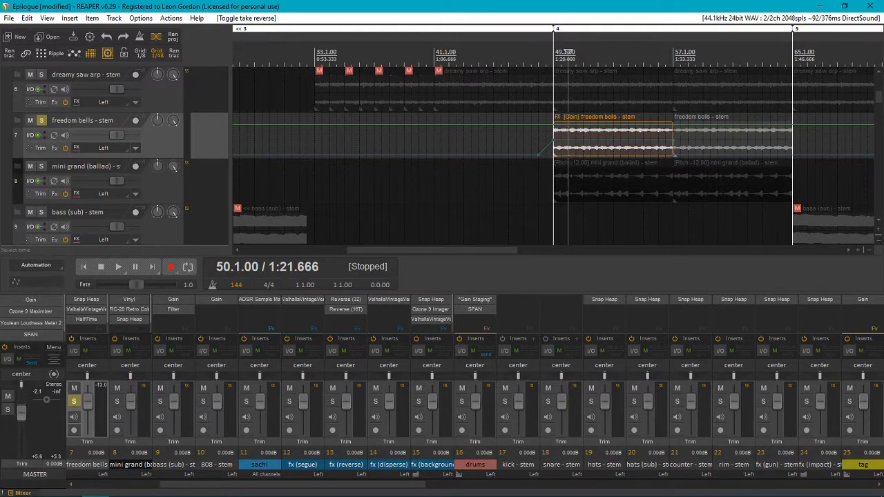
{"action": "left_click", "coordinate": [553, 221]}
Step: Compare the freedom bells stem from 49.1.00 with HalfTime bypassed and with HalfTime enabled again
{"action": "left_click", "coordinate": [98, 320], "text": "shift"}
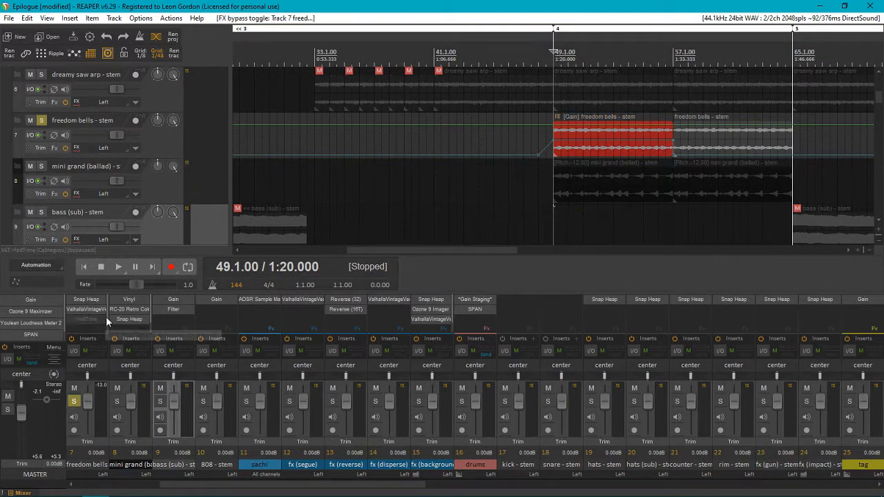
{"action": "key", "text": "space"}
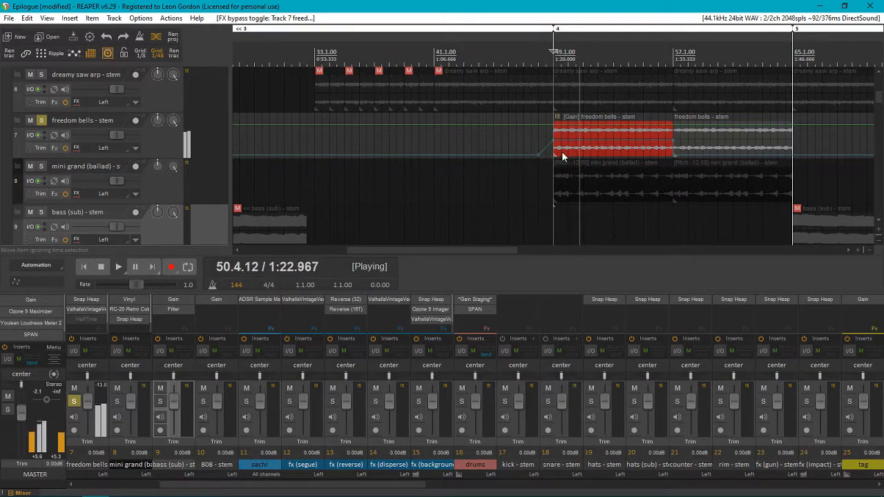
{"action": "key", "text": "space"}
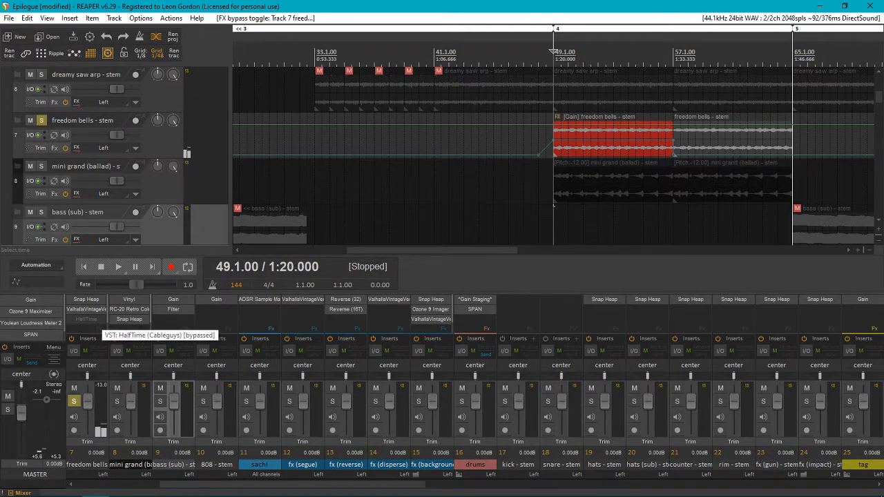
{"action": "left_click", "coordinate": [88, 318], "text": "shift"}
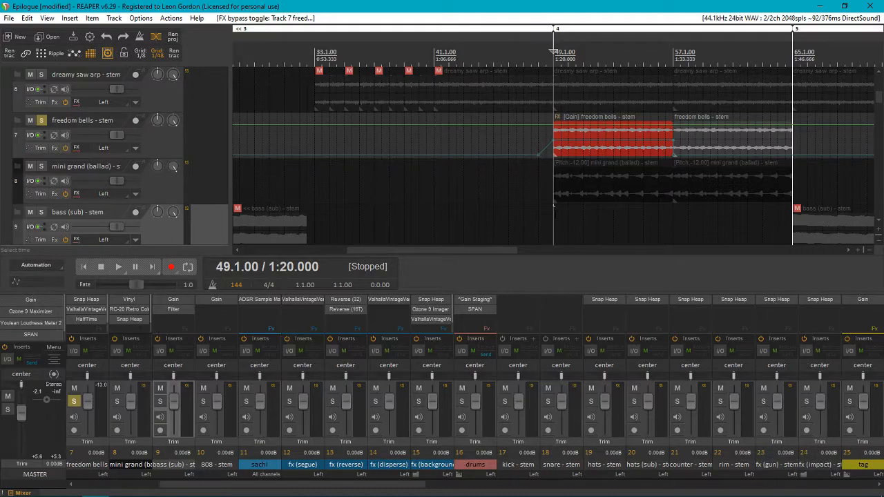
{"action": "key", "text": "space"}
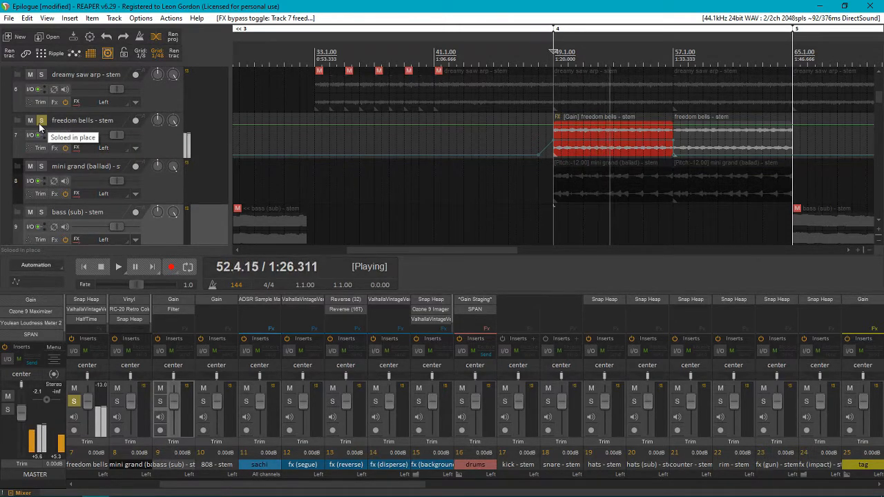
{"action": "key", "text": "space"}
Step: Set the edit cursor to 57.1.00 and play the soloed freedom bells stem from there
{"action": "left_click", "coordinate": [674, 218]}
{"action": "key", "text": "space"}
{"action": "scroll", "coordinate": [458, 180], "scroll_direction": "down", "scroll_amount": 4}
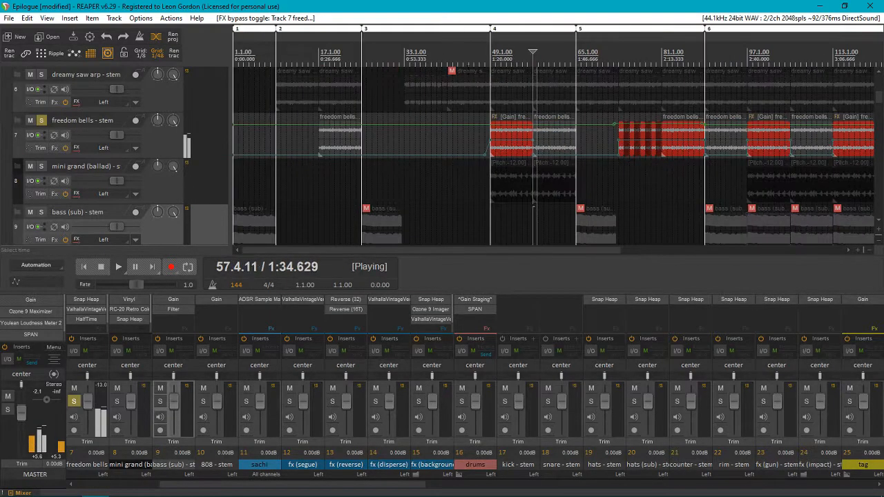
{"action": "scroll", "coordinate": [458, 180], "scroll_direction": "down", "scroll_amount": 2}
{"action": "key", "text": "space"}
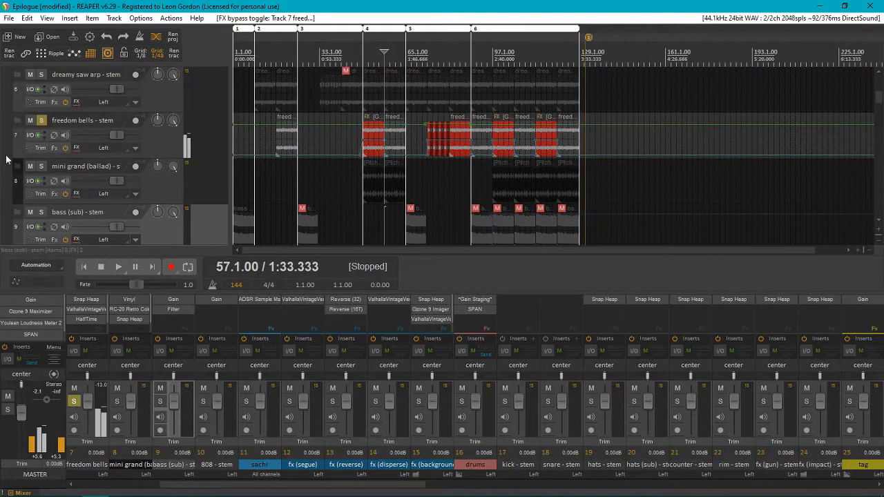
Step: Unsolo the freedom bells stem and solo the mini grand (ballad) stem on track 8
{"action": "left_click", "coordinate": [41, 120]}
{"action": "scroll", "coordinate": [38, 124], "scroll_direction": "down", "scroll_amount": 2}
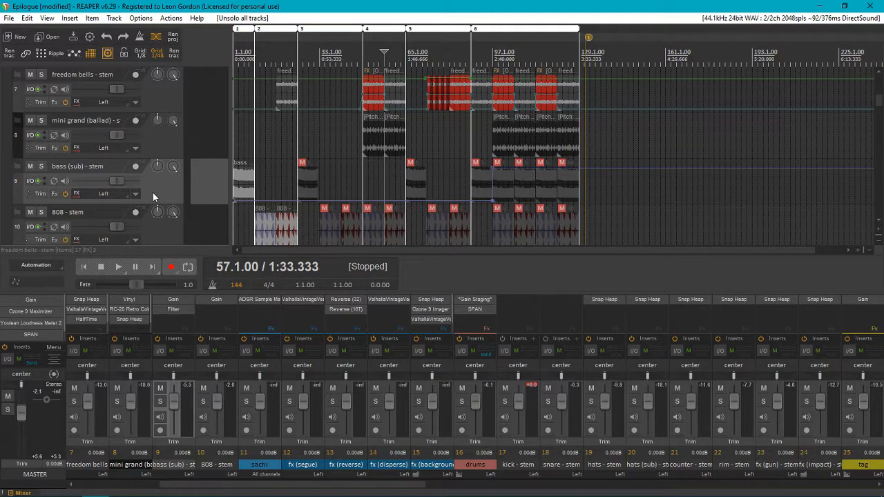
{"action": "scroll", "coordinate": [157, 215], "scroll_direction": "down", "scroll_amount": 4}
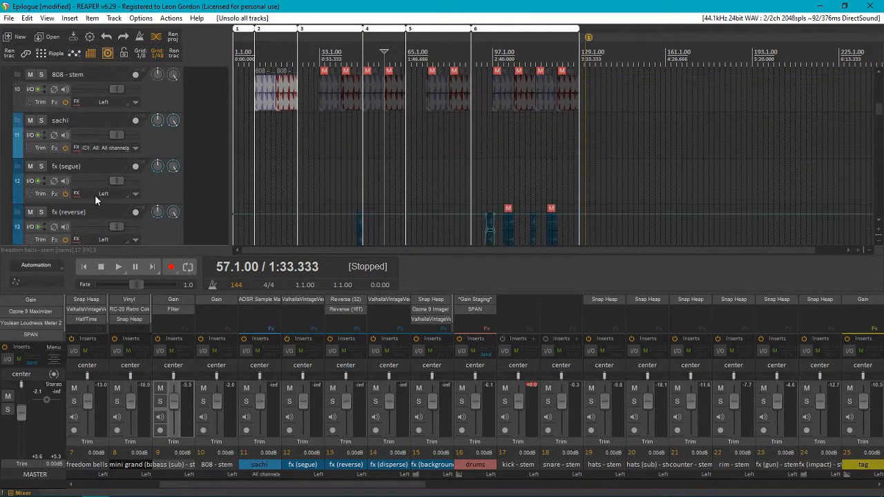
{"action": "scroll", "coordinate": [104, 190], "scroll_direction": "up", "scroll_amount": 6}
{"action": "scroll", "coordinate": [145, 184], "scroll_direction": "down", "scroll_amount": 1}
{"action": "left_click", "coordinate": [41, 166]}
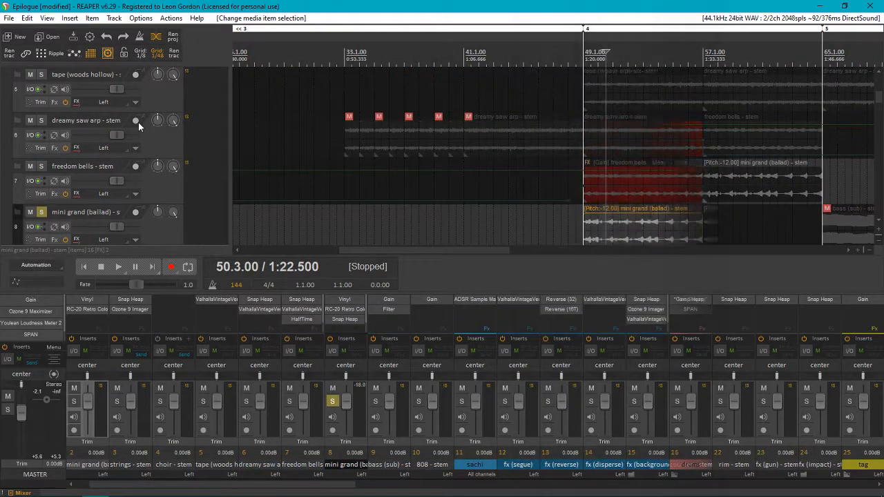
{"action": "scroll", "coordinate": [138, 122], "scroll_direction": "down", "scroll_amount": 1}
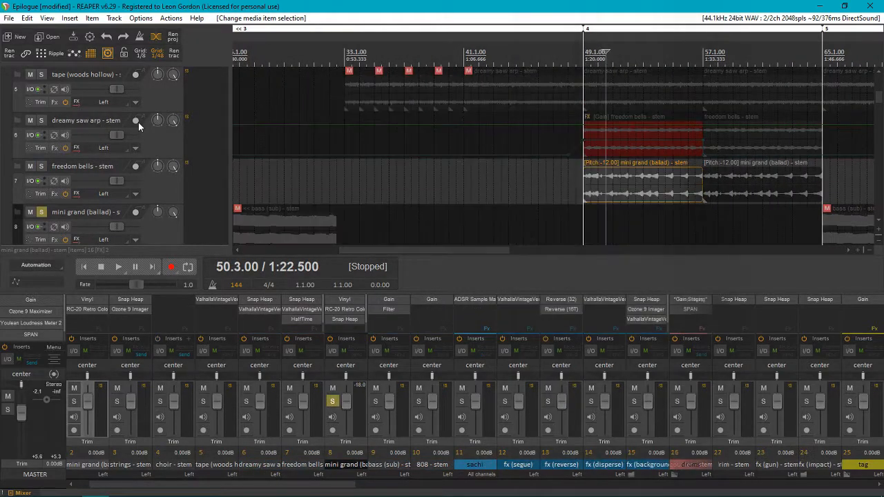
{"action": "scroll", "coordinate": [183, 131], "scroll_direction": "up", "scroll_amount": 5}
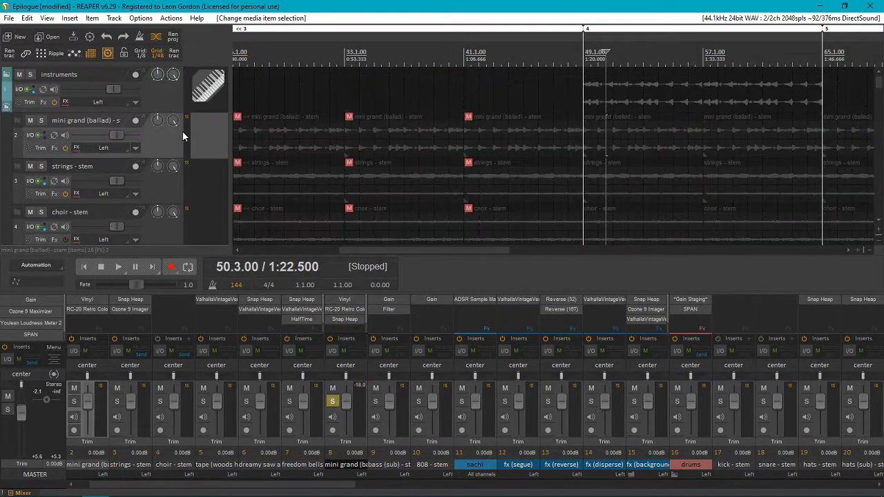
{"action": "scroll", "coordinate": [116, 150], "scroll_direction": "down", "scroll_amount": 6}
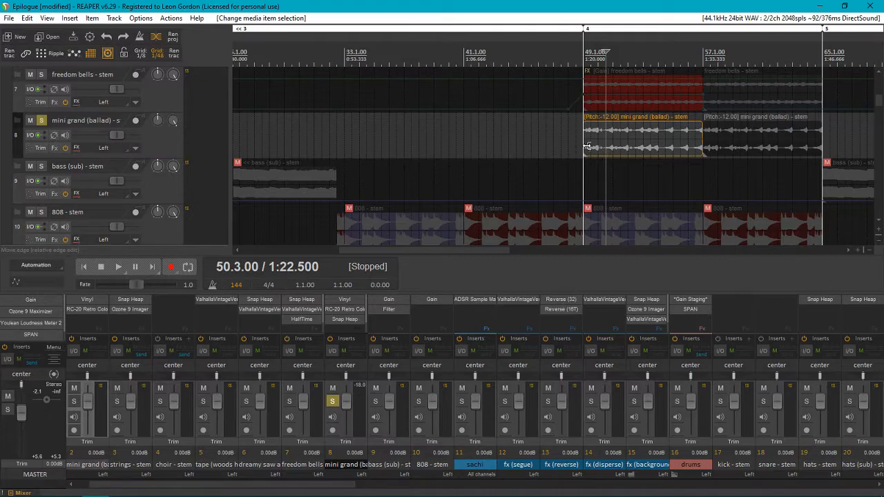
Step: Set the edit cursor to 49.1.00 and bypass Snap Heap, RC-20 Retro Color and Vinyl on the track 8 mini grand stem
{"action": "key", "text": "space"}
{"action": "left_click", "coordinate": [280, 199]}
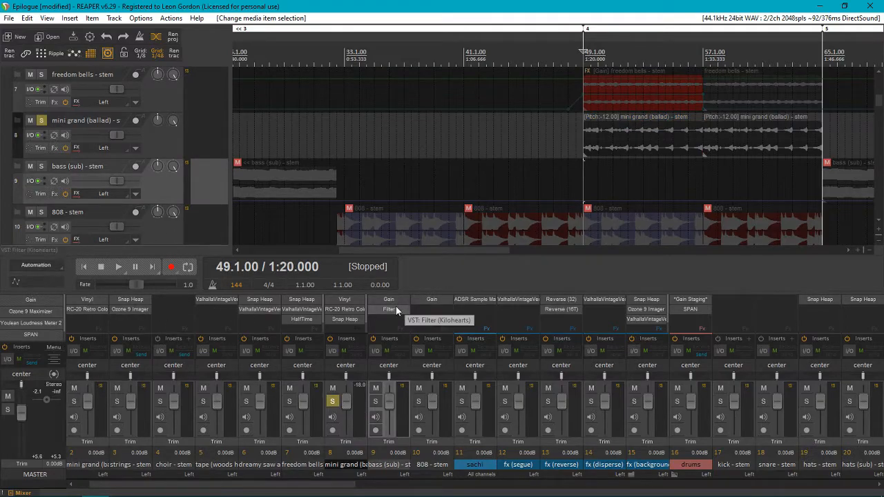
{"action": "left_click", "coordinate": [341, 320], "text": "shift"}
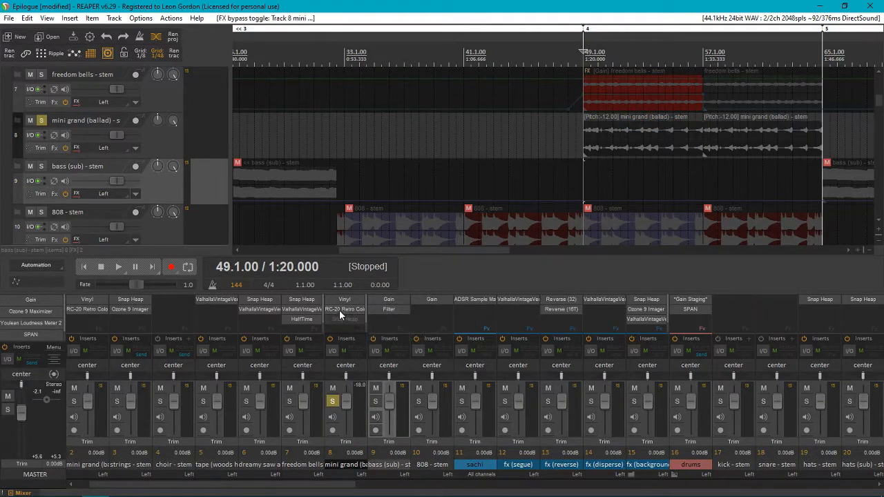
{"action": "left_click", "coordinate": [339, 310], "text": "shift"}
{"action": "left_click", "coordinate": [340, 300], "text": "shift"}
{"action": "left_click", "coordinate": [583, 153]}
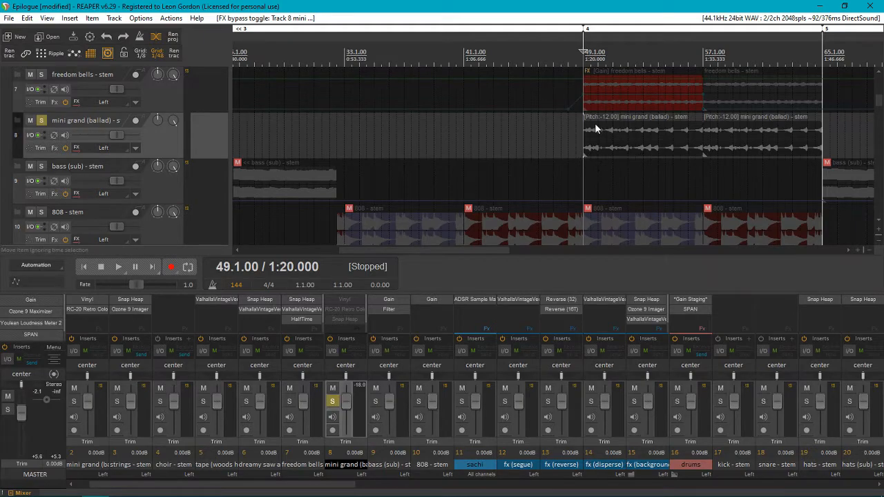
Step: Reset the pitch shift of the mini grand item at bar 49 to zero and play it from 49.1.00
{"action": "left_click", "coordinate": [600, 150]}
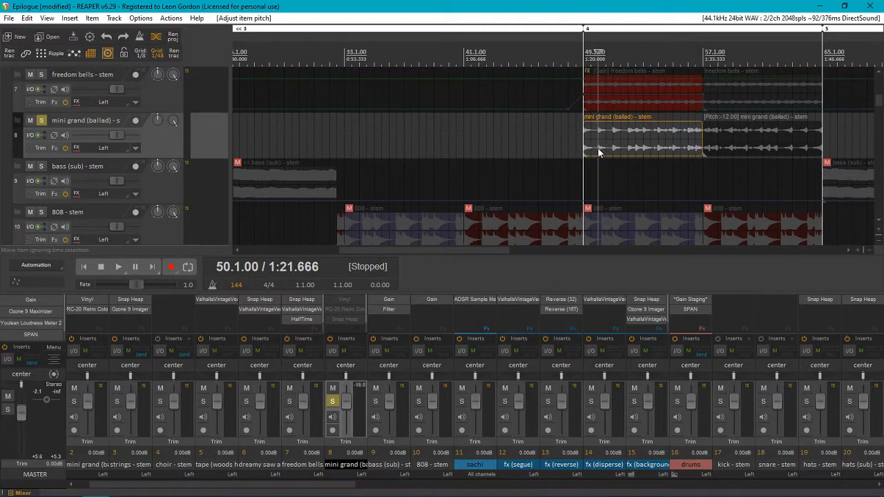
{"action": "left_click", "coordinate": [584, 161]}
{"action": "key", "text": "space"}
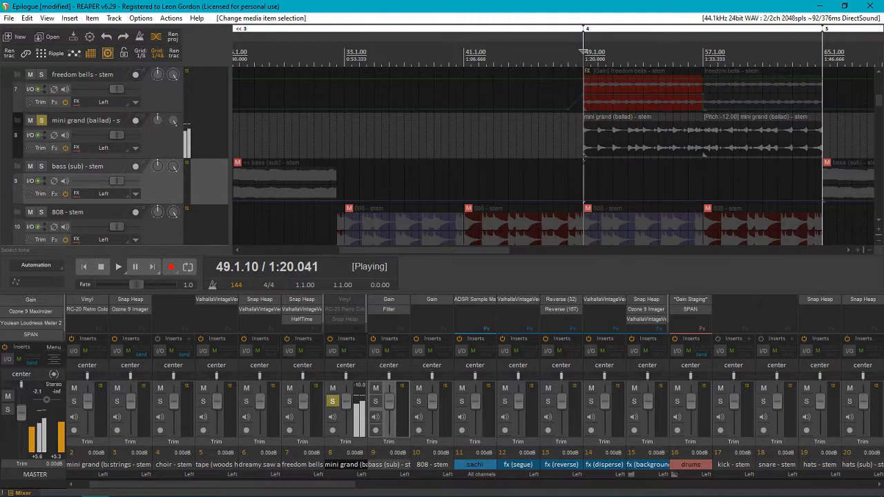
{"action": "key", "text": "space"}
Step: Set the pitch of the mini grand item at bar 49 to -12.00, then toggle its reverse and play it from 49.1.00
{"action": "left_click_drag", "start_coordinate": [587, 163], "coordinate": [601, 131]}
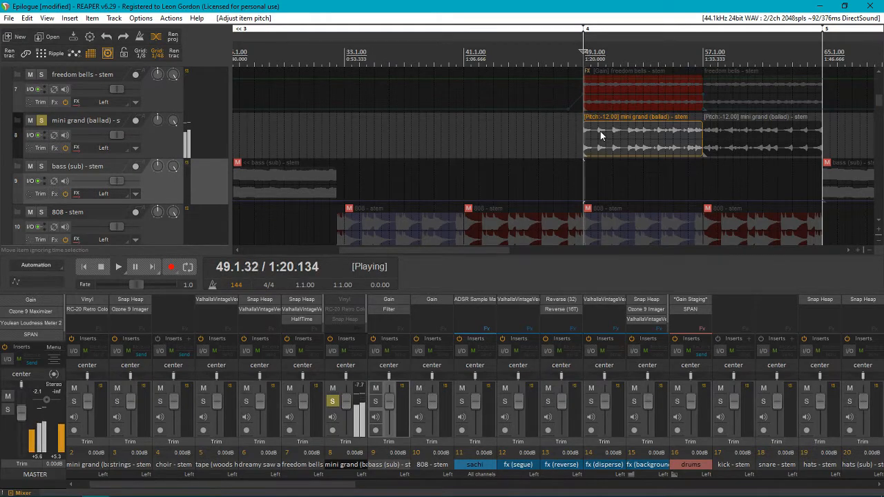
{"action": "key", "text": "space"}
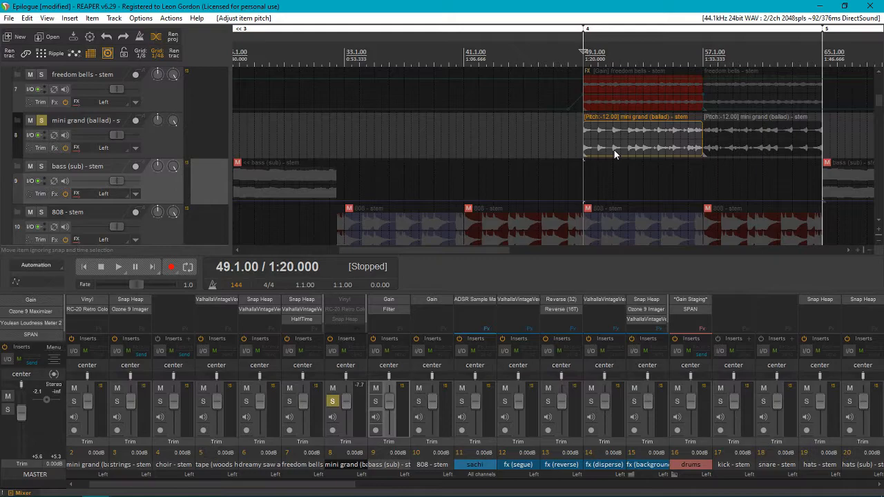
{"action": "key", "text": "r"}
{"action": "key", "text": "space"}
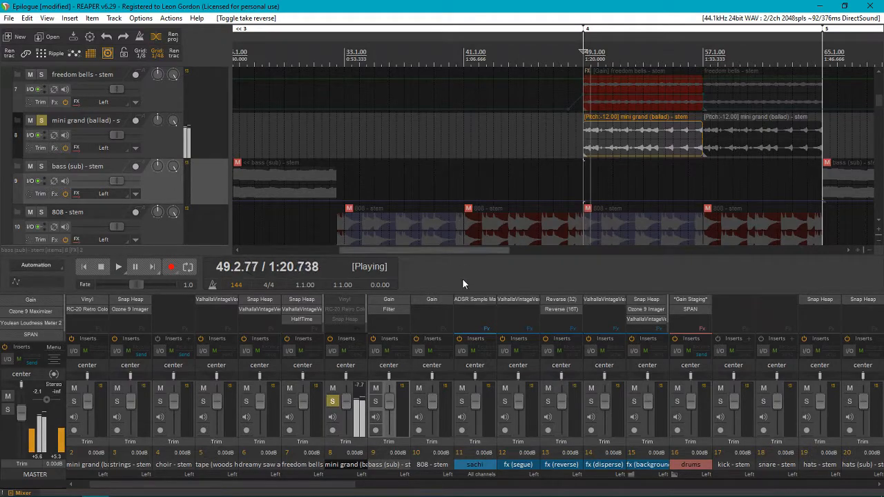
Step: Re-enable Vinyl and RC-20 Retro Color on the track 8 mini grand stem and play it from 49.1.00
{"action": "key", "text": "space"}
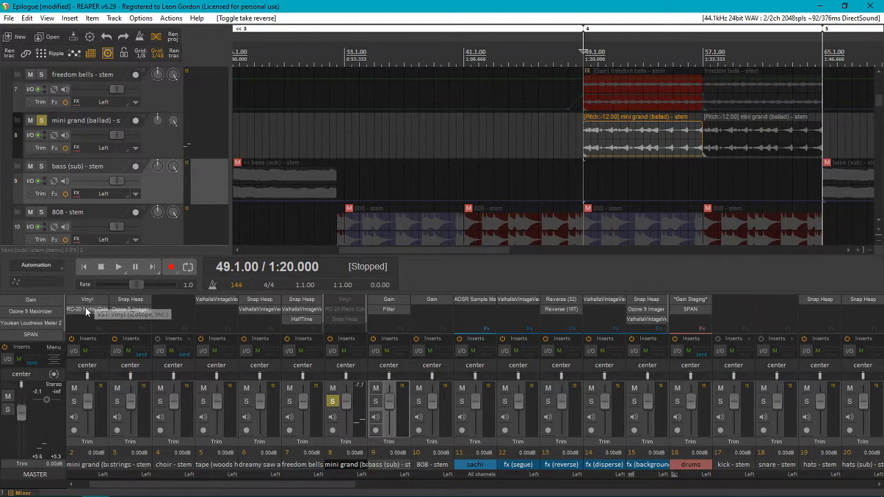
{"action": "left_click", "coordinate": [345, 301], "text": "shift"}
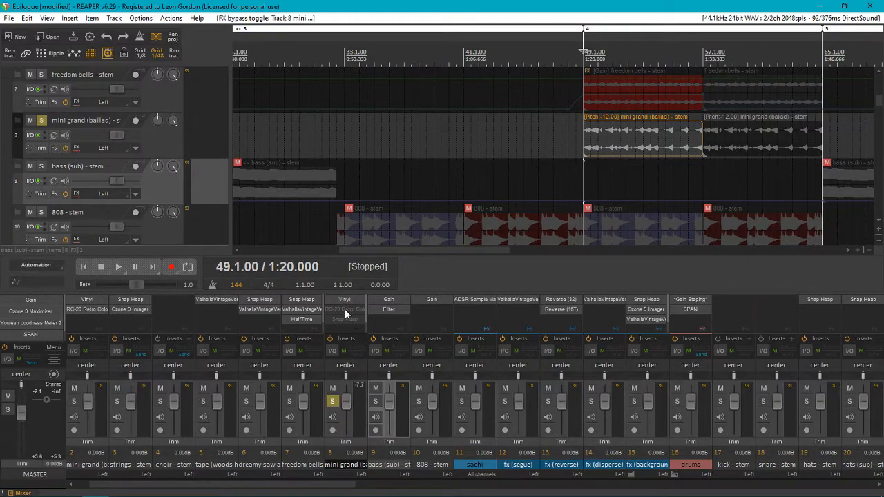
{"action": "key", "text": "space"}
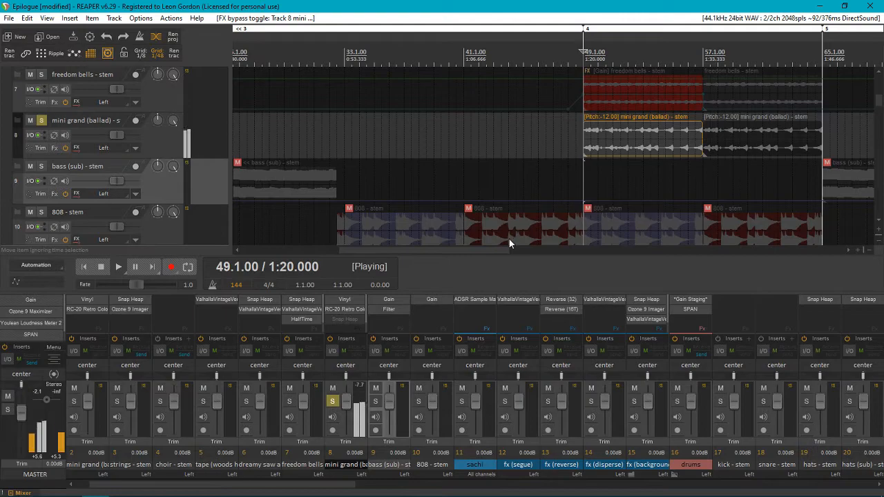
{"action": "key", "text": "space"}
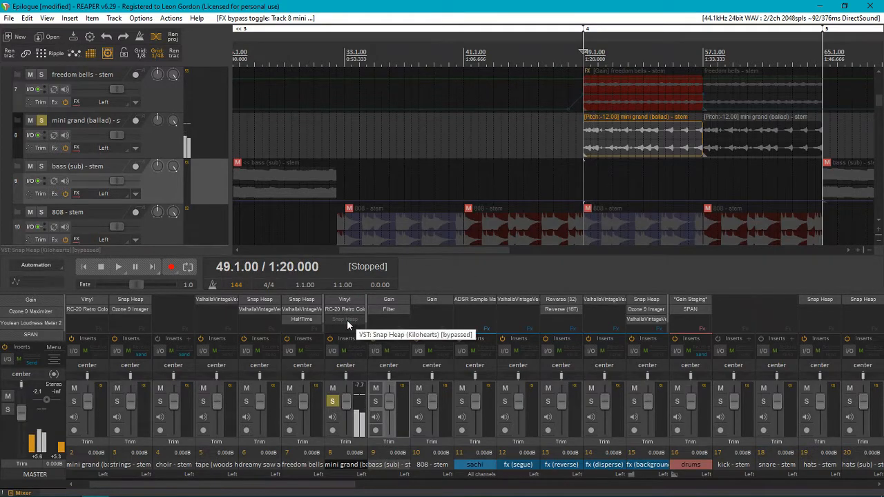
Step: Review Snap Heap's Stereo and Filter modules on the track 8 mini grand stem, re-enable the effect and play the stem
{"action": "left_click", "coordinate": [346, 320]}
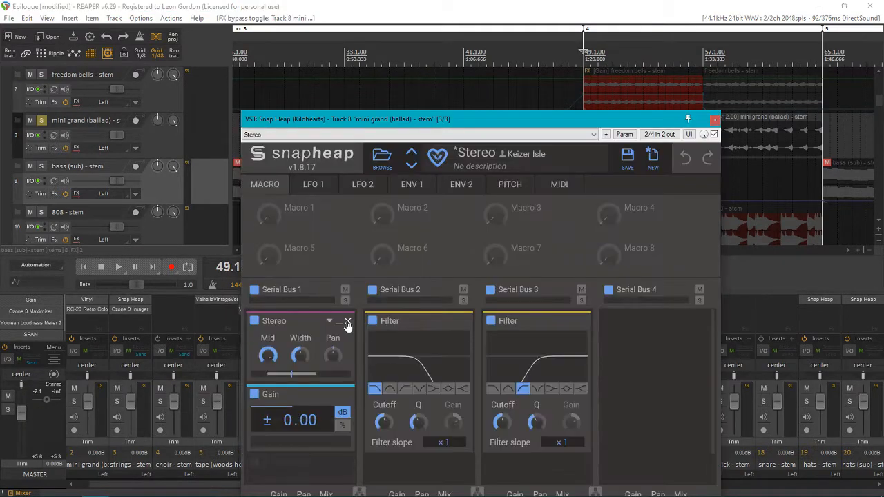
{"action": "left_click_drag", "start_coordinate": [483, 117], "coordinate": [465, 66]}
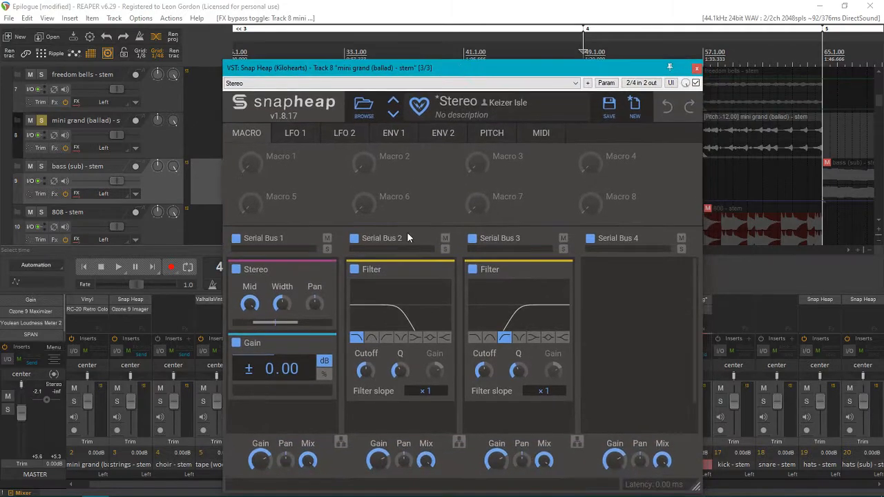
{"action": "left_click", "coordinate": [697, 69]}
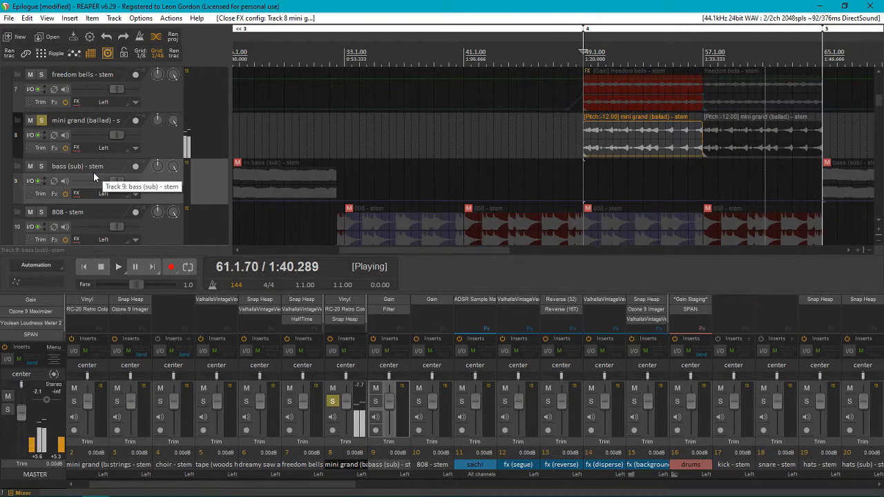
{"action": "key", "text": "space"}
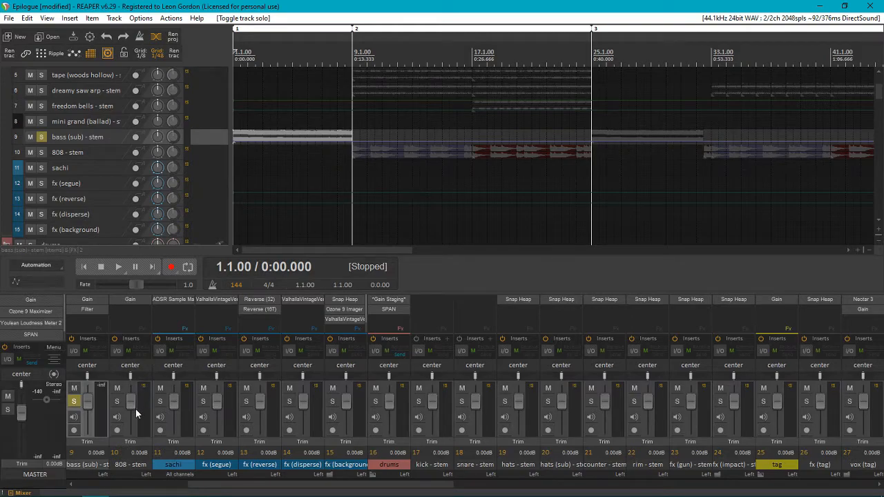
Step: Examine the Gain and Filter effect settings on the track 9 bass (sub) stem
{"action": "scroll", "coordinate": [136, 409], "scroll_direction": "up", "scroll_amount": 2}
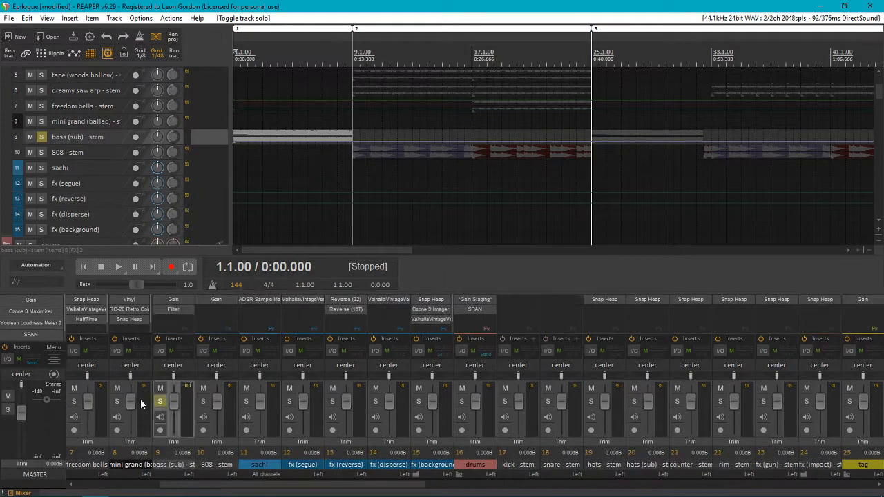
{"action": "left_click", "coordinate": [171, 302]}
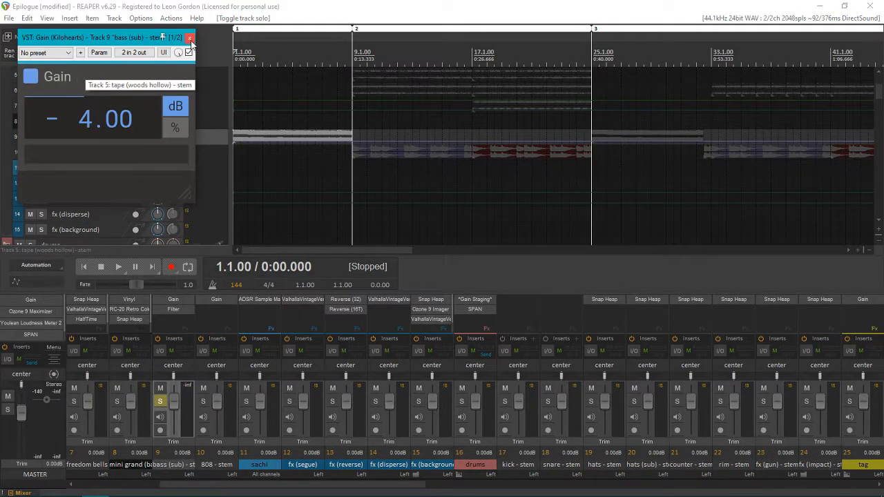
{"action": "left_click", "coordinate": [195, 30]}
{"action": "left_click", "coordinate": [169, 309]}
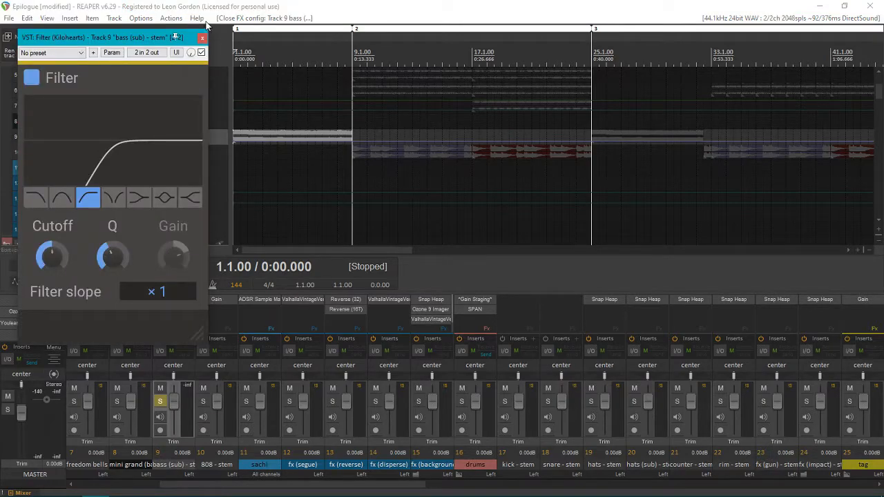
{"action": "left_click", "coordinate": [208, 28]}
Step: Set the edit cursor to 97.1.00, solo the 808 stem and unmute the bass (sub) and 808 items at bar 97
{"action": "scroll", "coordinate": [540, 187], "scroll_direction": "down", "scroll_amount": 6}
{"action": "left_click", "coordinate": [399, 168]}
{"action": "scroll", "coordinate": [399, 168], "scroll_direction": "up", "scroll_amount": 4}
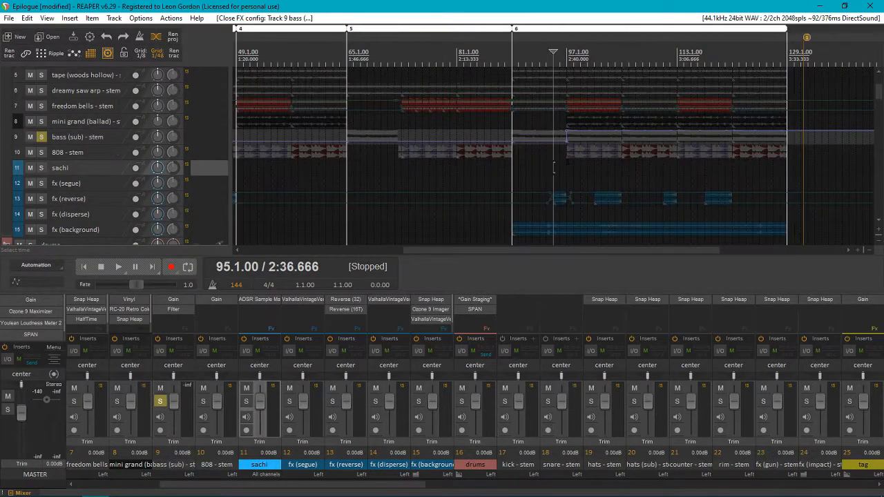
{"action": "left_click", "coordinate": [565, 154]}
{"action": "left_click", "coordinate": [41, 152]}
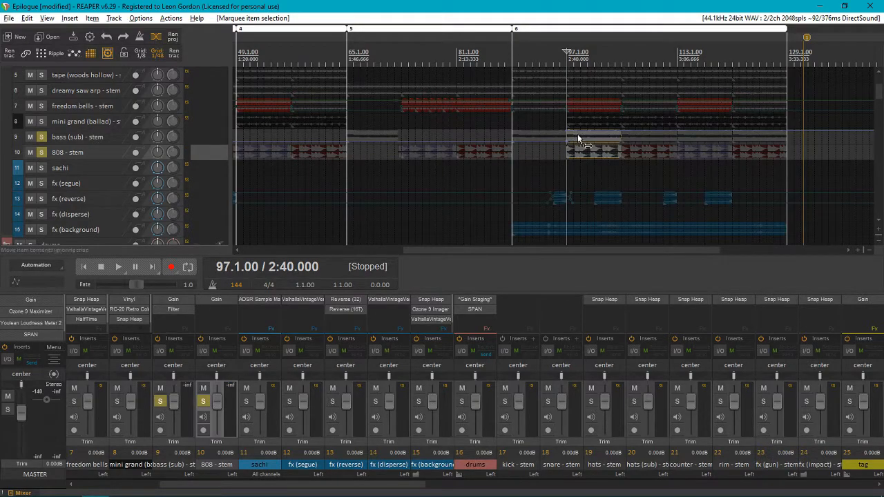
{"action": "key", "text": "m"}
{"action": "left_click", "coordinate": [567, 168]}
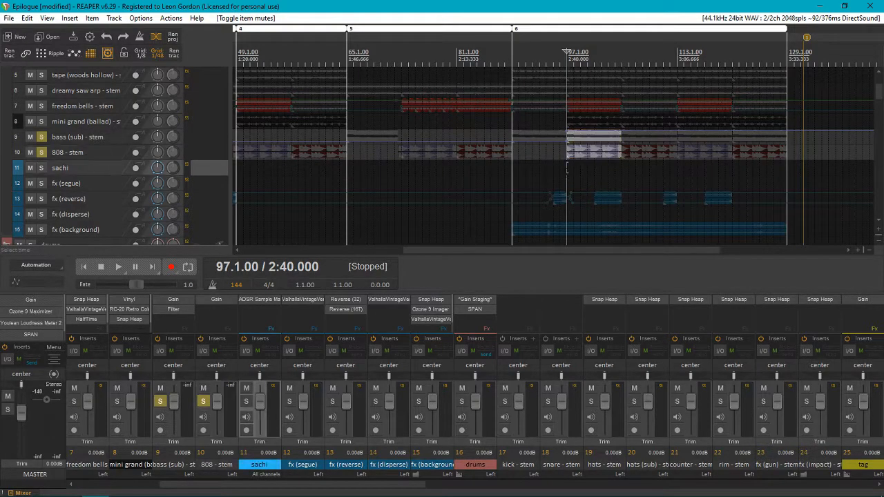
Step: Unsolo the 808 stem and play the bass (sub) stem alone from 97.1.00
{"action": "left_click", "coordinate": [41, 152]}
{"action": "scroll", "coordinate": [567, 168], "scroll_direction": "up", "scroll_amount": 3}
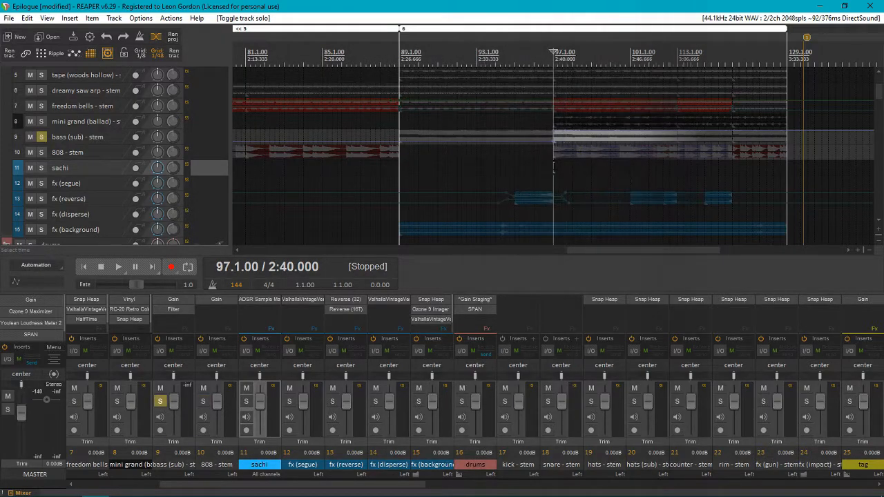
{"action": "key", "text": "space"}
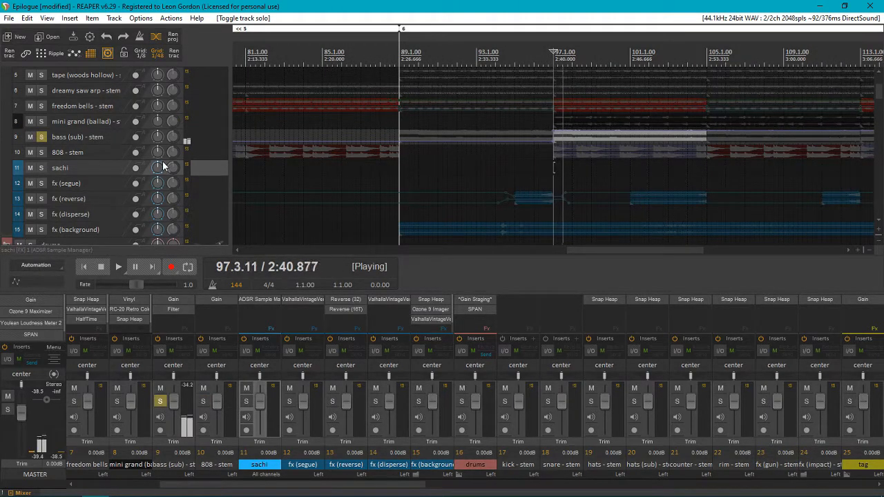
{"action": "scroll", "coordinate": [194, 345], "scroll_direction": "up", "scroll_amount": 4}
{"action": "key", "text": "space"}
Step: Bypass the Filter on the bass (sub) stem, play it from 97.1.00 for comparison, and re-enable the Filter
{"action": "left_click", "coordinate": [348, 310], "text": "shift"}
{"action": "key", "text": "space"}
{"action": "key", "text": "space"}
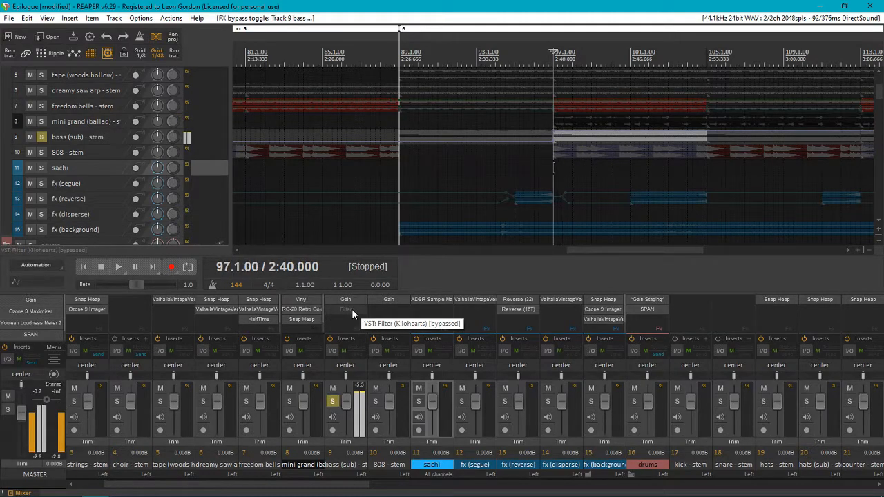
{"action": "left_click", "coordinate": [351, 309], "text": "shift"}
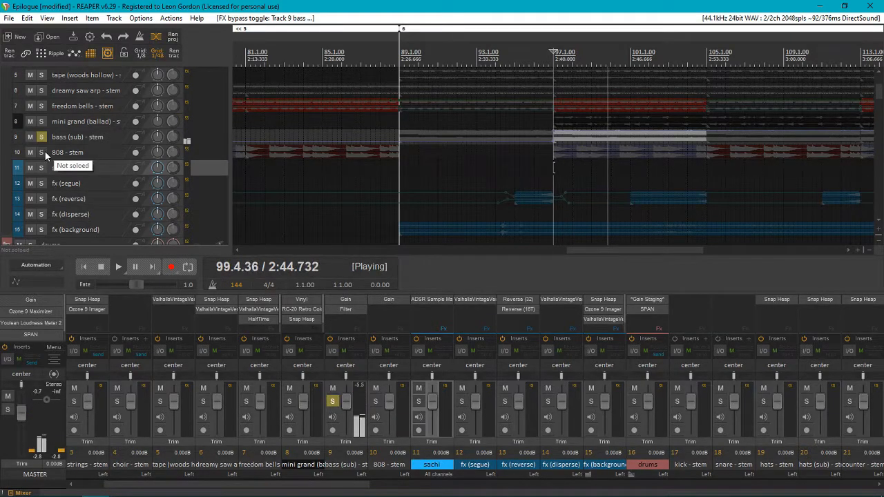
Step: Solo the 808 stem alongside the bass (sub) stem to hear both together, and unsolo the 808
{"action": "left_click", "coordinate": [44, 150]}
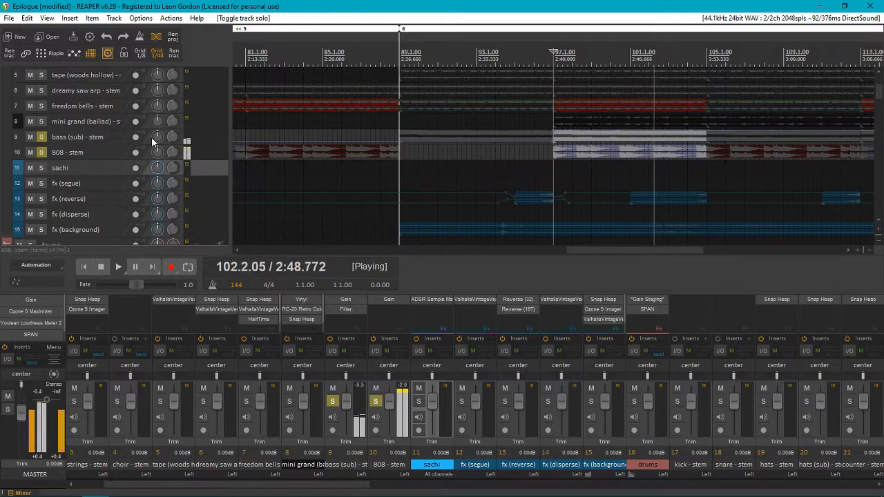
{"action": "key", "text": "space"}
{"action": "left_click", "coordinate": [43, 138], "text": "ctrl"}
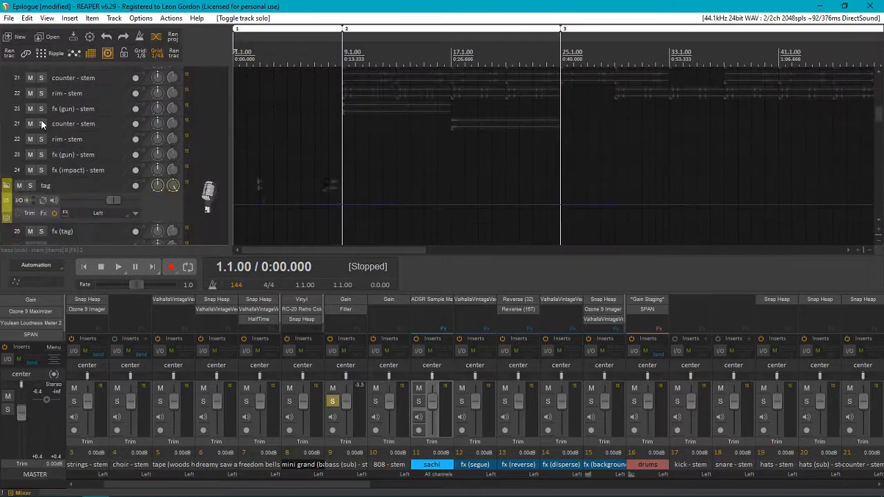
Step: Open the "b maj bebop drill" item of the bass (sub) MIDI track at bar 1, examine its notes and close the editor
{"action": "scroll", "coordinate": [42, 121], "scroll_direction": "down", "scroll_amount": 8}
{"action": "scroll", "coordinate": [80, 156], "scroll_direction": "down", "scroll_amount": 1}
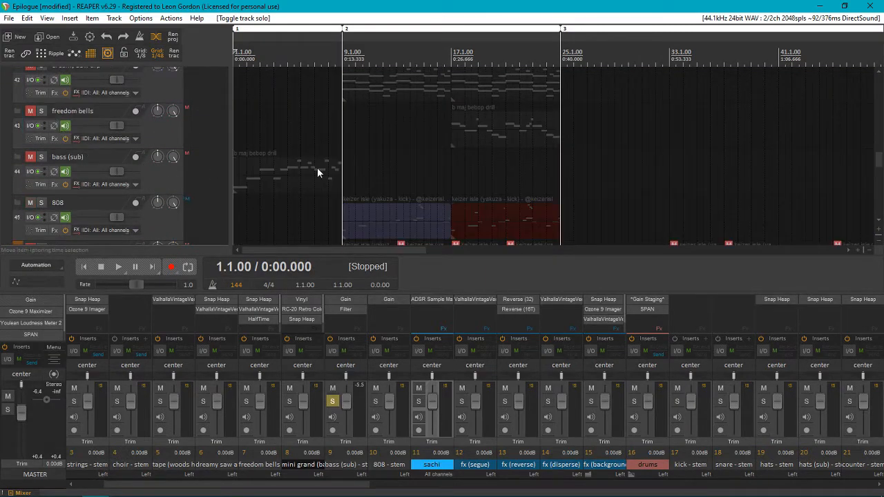
{"action": "left_click", "coordinate": [290, 173]}
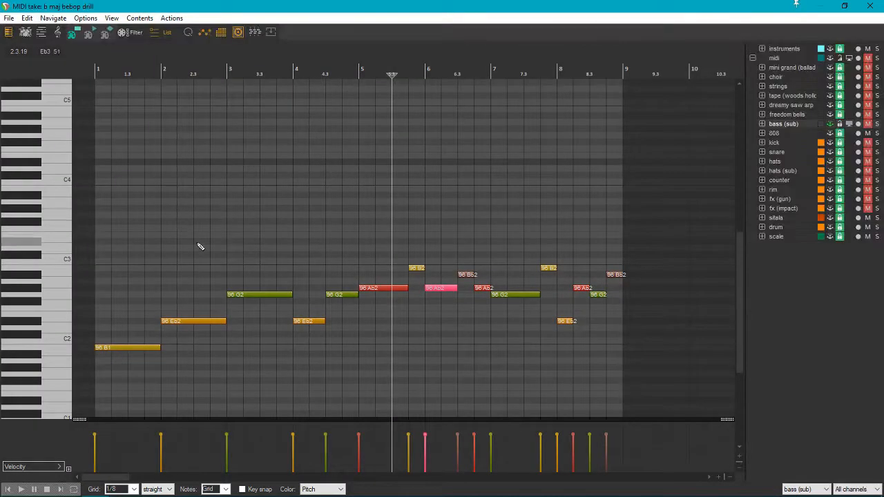
{"action": "key", "text": "space"}
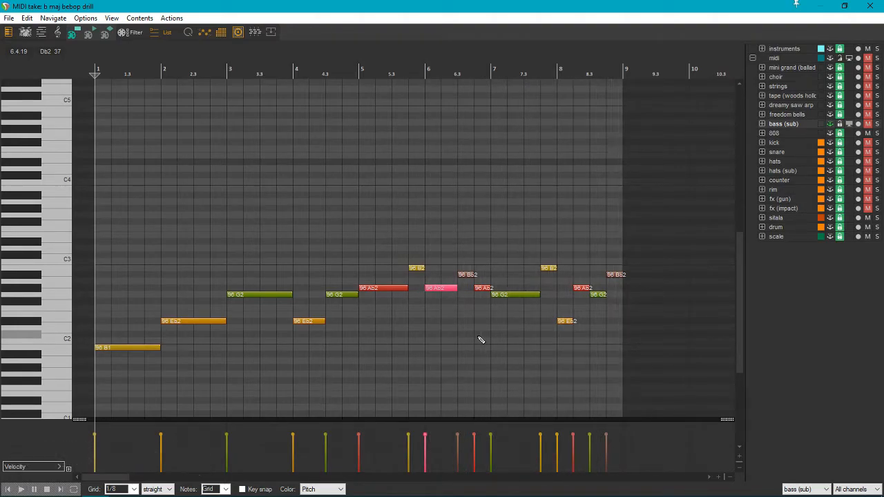
{"action": "left_click", "coordinate": [870, 8]}
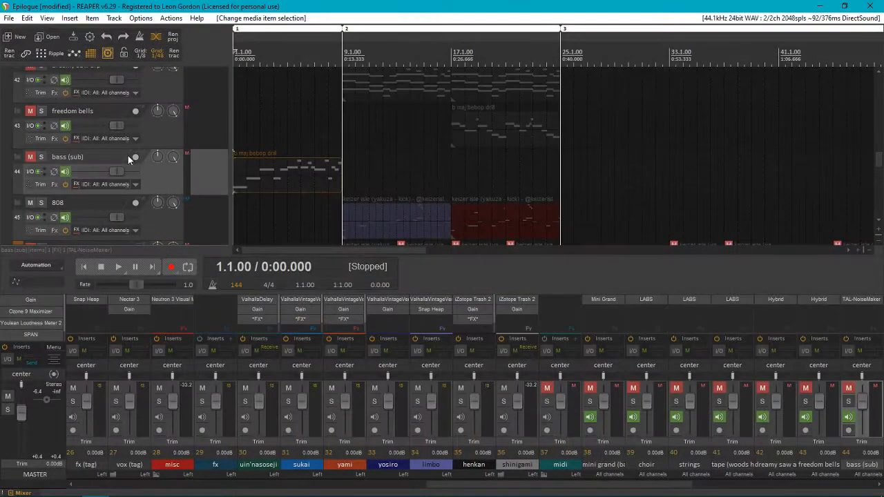
Step: Unsolo all tracks and return to the instruments folder at the start of the track list
{"action": "left_click", "coordinate": [42, 157]}
{"action": "scroll", "coordinate": [42, 155], "scroll_direction": "up", "scroll_amount": 15}
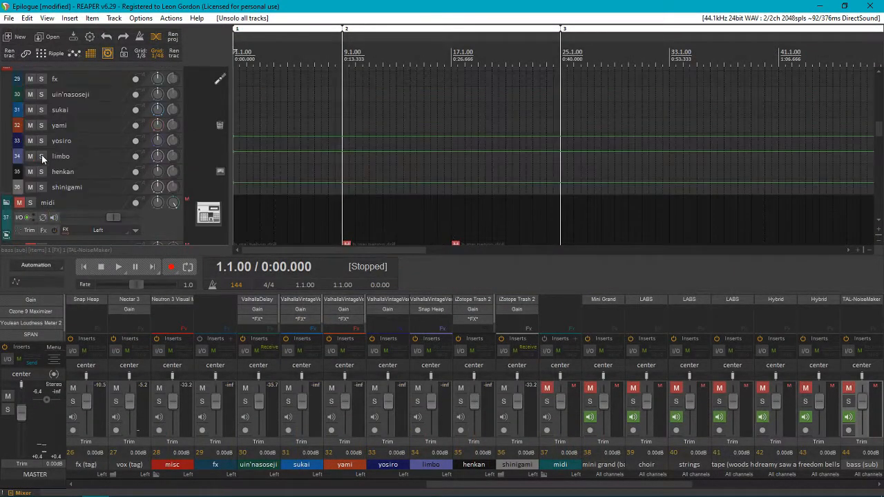
{"action": "scroll", "coordinate": [52, 161], "scroll_direction": "up", "scroll_amount": 10}
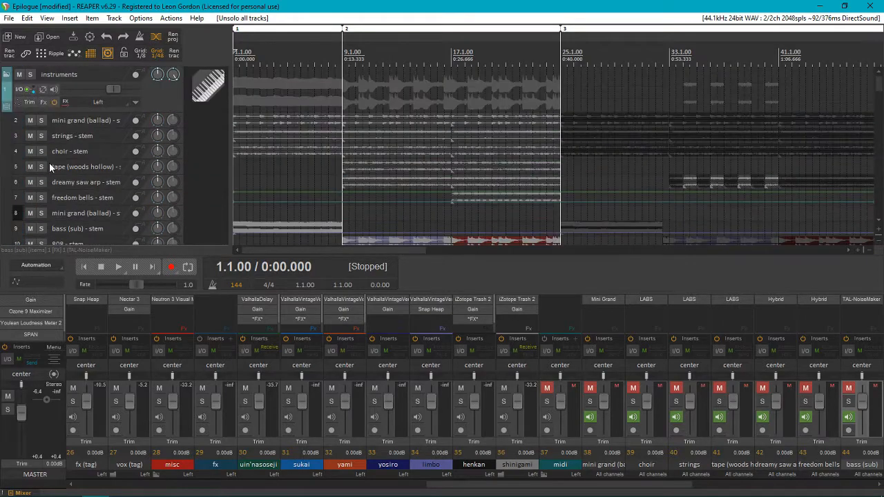
Step: Open the 808 MIDI item starting at bar 9, transpose all its notes up two octaves and play it
{"action": "scroll", "coordinate": [52, 172], "scroll_direction": "down", "scroll_amount": 3}
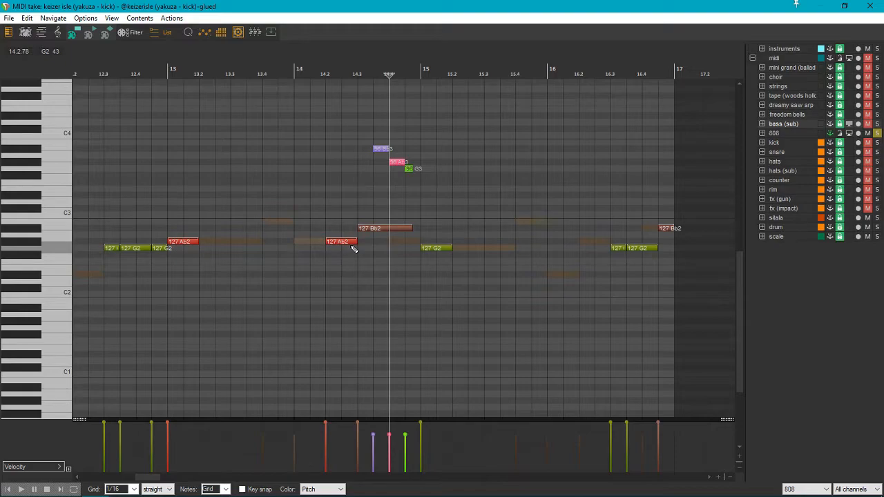
{"action": "scroll", "coordinate": [451, 192], "scroll_direction": "down", "scroll_amount": 3}
{"action": "key", "text": "space"}
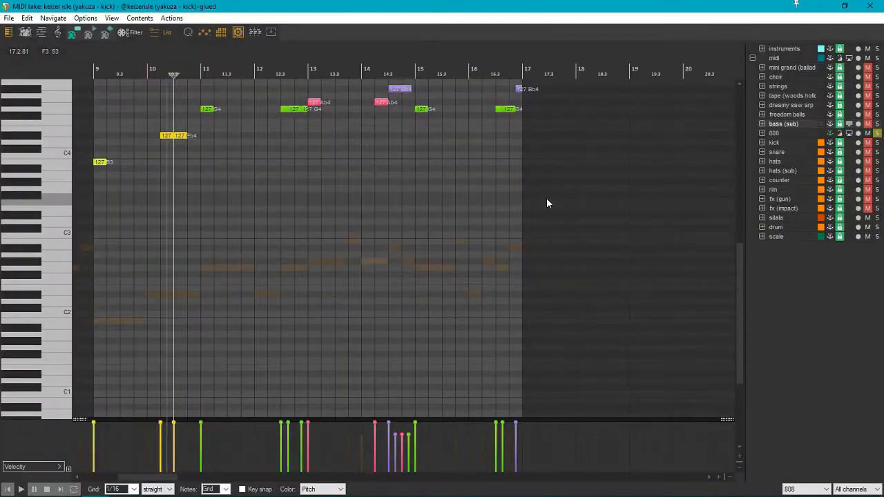
{"action": "scroll", "coordinate": [58, 208], "scroll_direction": "up", "scroll_amount": 2}
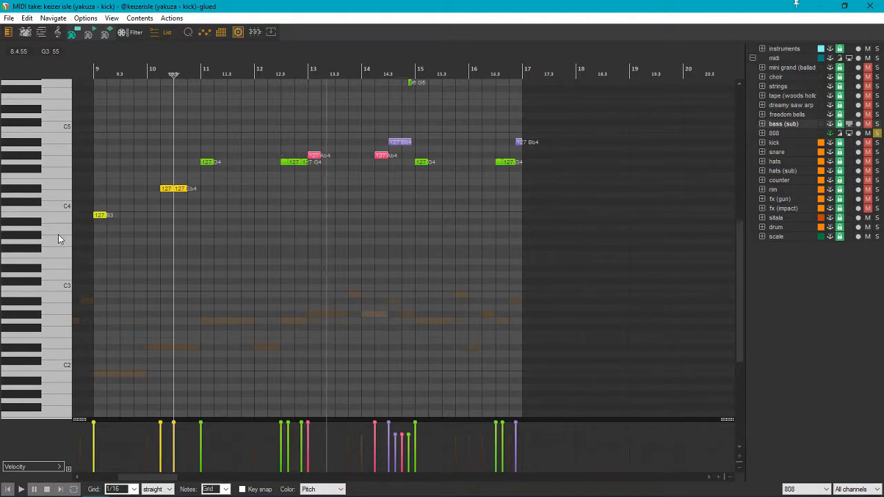
{"action": "scroll", "coordinate": [58, 234], "scroll_direction": "up", "scroll_amount": 2}
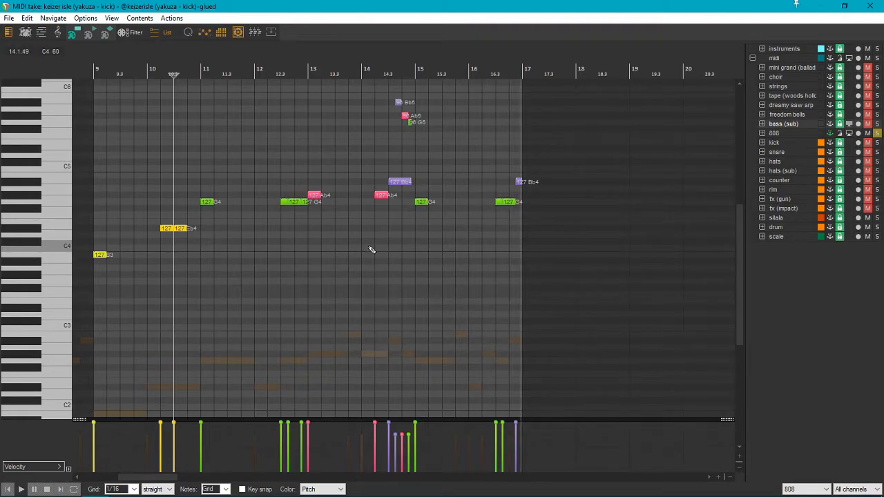
Step: Inspect the long Bb4 note at 14.3 and the short Bb5, Ab5 and G5 notes above it
{"action": "scroll", "coordinate": [371, 249], "scroll_direction": "up", "scroll_amount": 4}
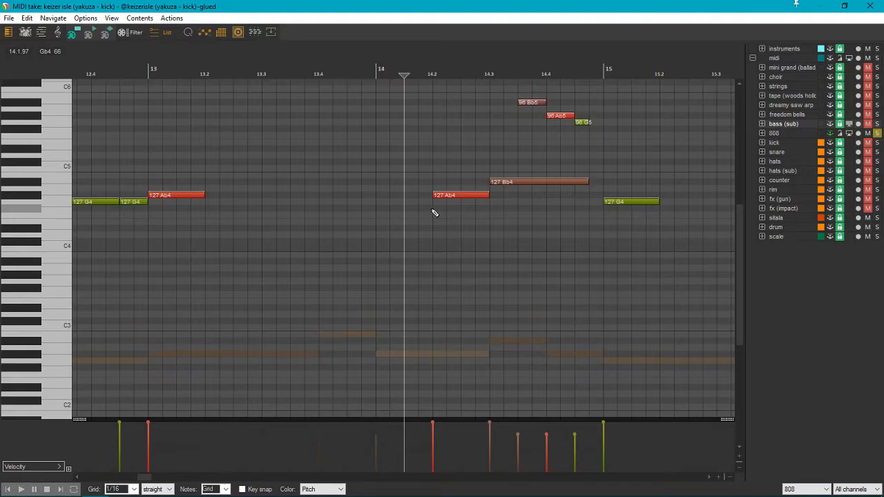
{"action": "left_click", "coordinate": [495, 182]}
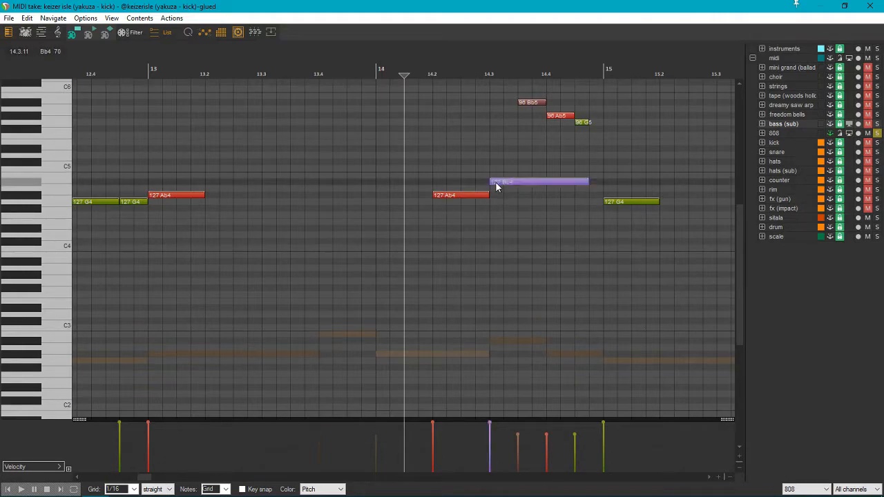
{"action": "left_click", "coordinate": [527, 103]}
{"action": "key", "text": "alt+Down"}
{"action": "key", "text": "alt+Up"}
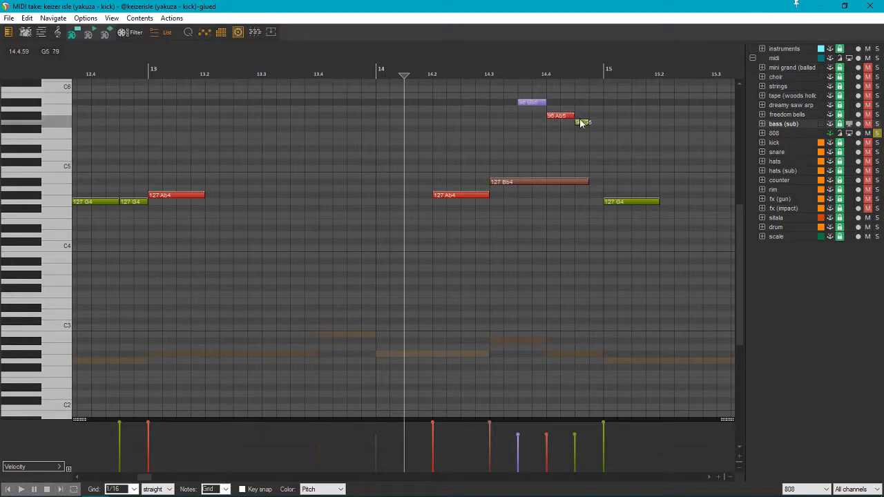
Step: Extend the 808's Bb4 and G5 notes to end at bar 15 and place the edit cursor at 14.3
{"action": "left_click", "coordinate": [591, 147]}
{"action": "scroll", "coordinate": [538, 183], "scroll_direction": "up", "scroll_amount": 3}
{"action": "left_click_drag", "start_coordinate": [439, 185], "coordinate": [433, 126]}
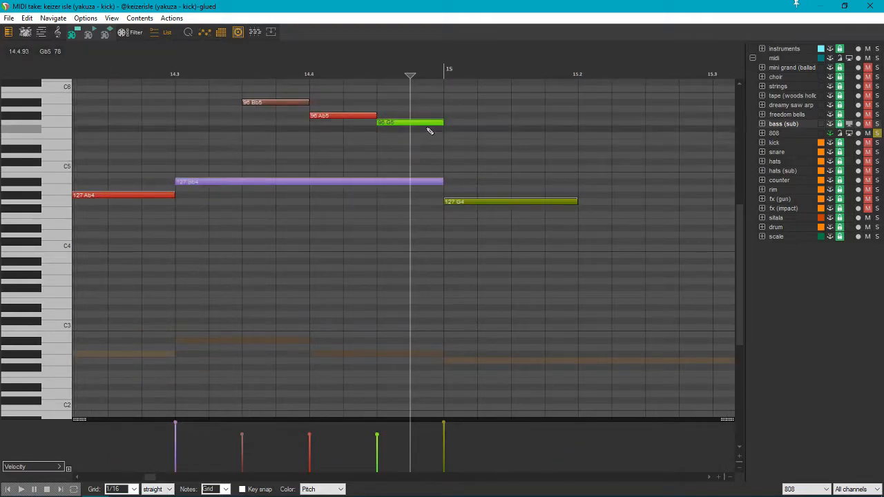
{"action": "left_click", "coordinate": [266, 166]}
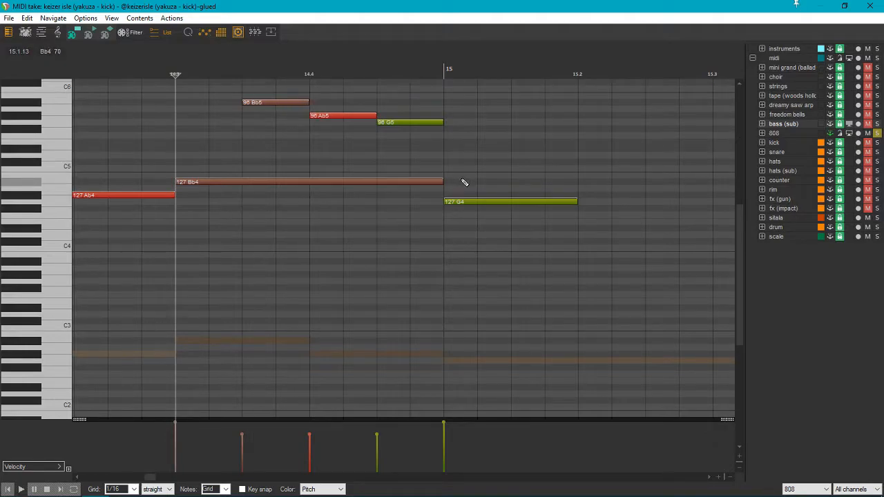
Step: Shorten the 808's Bb4 and G5 notes to end one sixteenth before bar 15 and play them from 14.3
{"action": "key", "text": "space"}
{"action": "left_click", "coordinate": [442, 152]}
{"action": "left_click_drag", "start_coordinate": [430, 187], "coordinate": [440, 93]}
{"action": "left_click_drag", "start_coordinate": [446, 124], "coordinate": [410, 124]}
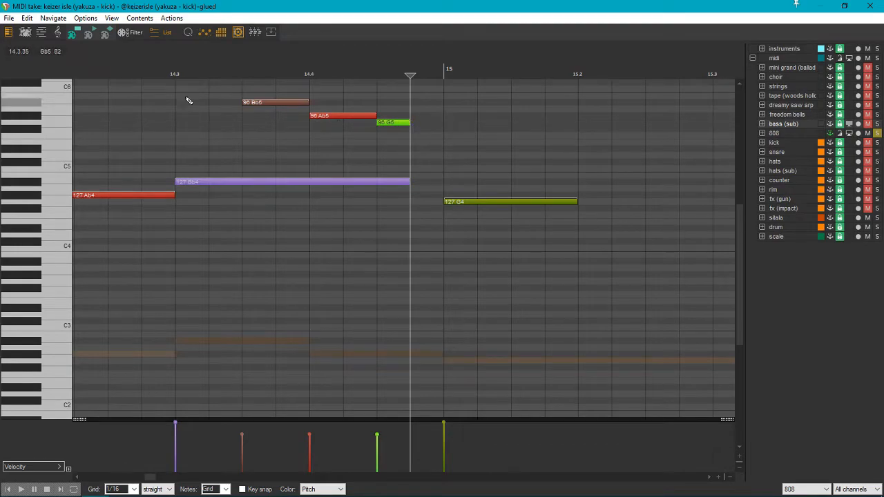
{"action": "left_click", "coordinate": [177, 101]}
{"action": "key", "text": "space"}
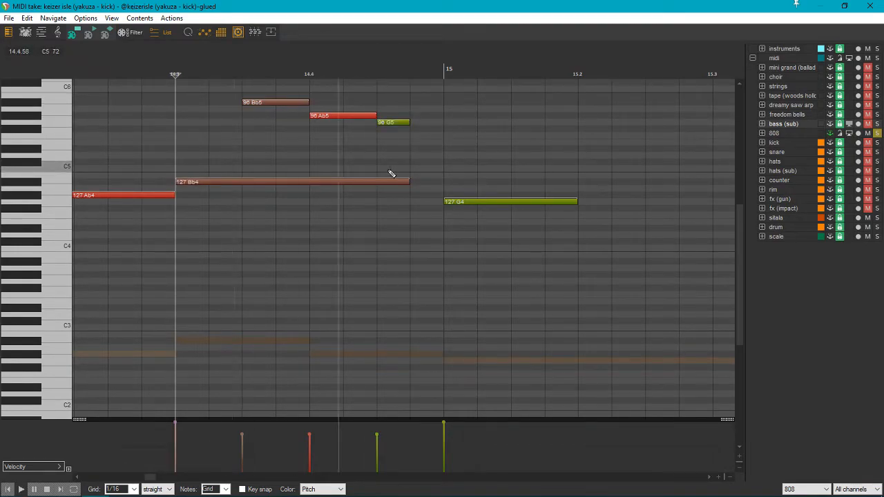
{"action": "key", "text": "space"}
Step: Open the 808 MIDI item starting at bar 17 and examine its note pattern through bar 25
{"action": "scroll", "coordinate": [466, 173], "scroll_direction": "down", "scroll_amount": 4}
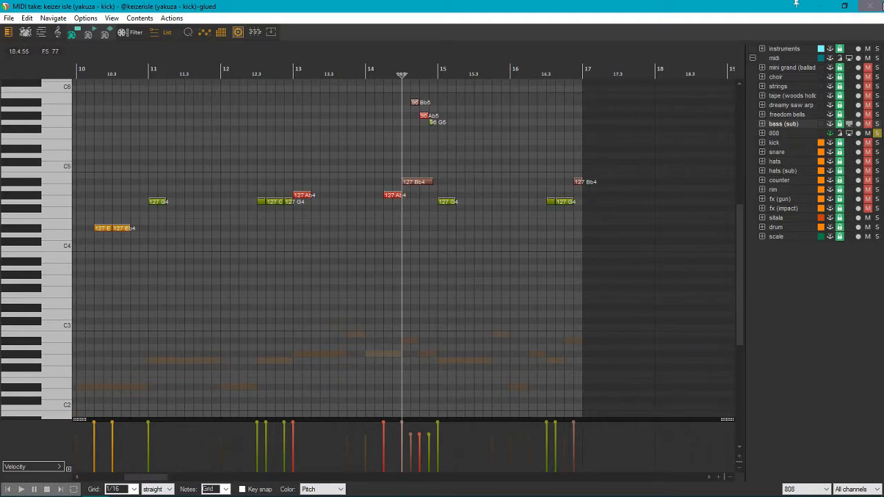
{"action": "left_click", "coordinate": [880, 5]}
{"action": "left_click", "coordinate": [509, 125]}
{"action": "double_click", "coordinate": [509, 125]}
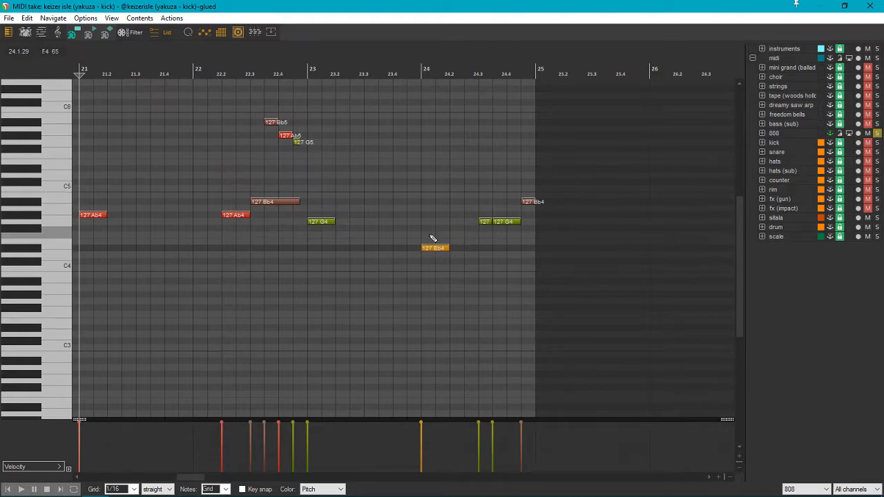
{"action": "scroll", "coordinate": [430, 237], "scroll_direction": "left", "scroll_amount": 5}
{"action": "scroll", "coordinate": [435, 237], "scroll_direction": "down", "scroll_amount": 2}
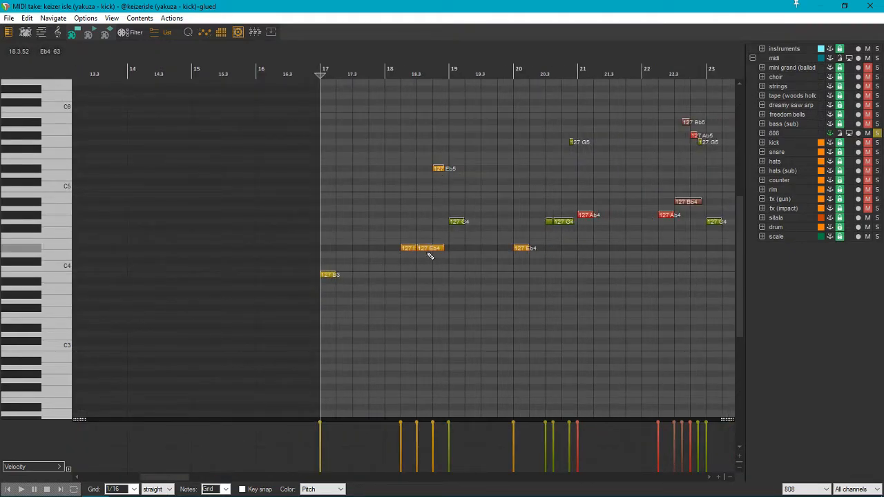
{"action": "scroll", "coordinate": [617, 316], "scroll_direction": "down", "scroll_amount": 2}
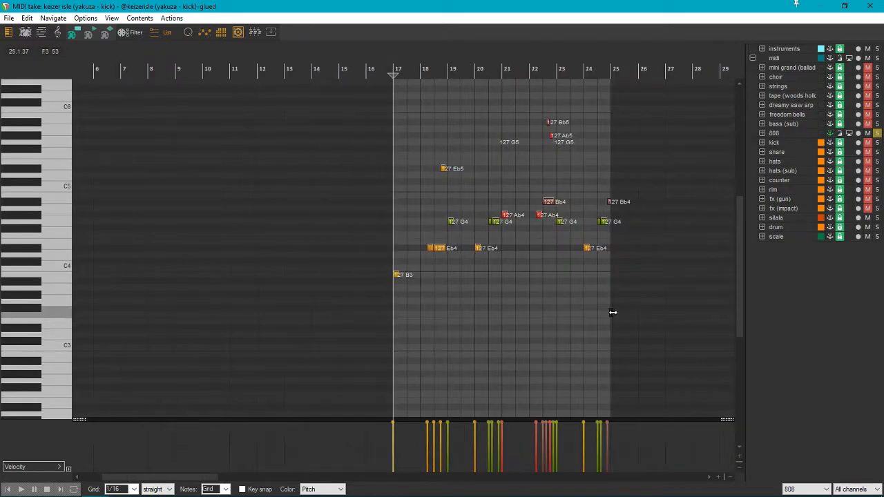
{"action": "scroll", "coordinate": [610, 297], "scroll_direction": "up", "scroll_amount": 2}
{"action": "scroll", "coordinate": [610, 296], "scroll_direction": "up", "scroll_amount": 3}
{"action": "scroll", "coordinate": [608, 297], "scroll_direction": "down", "scroll_amount": 2}
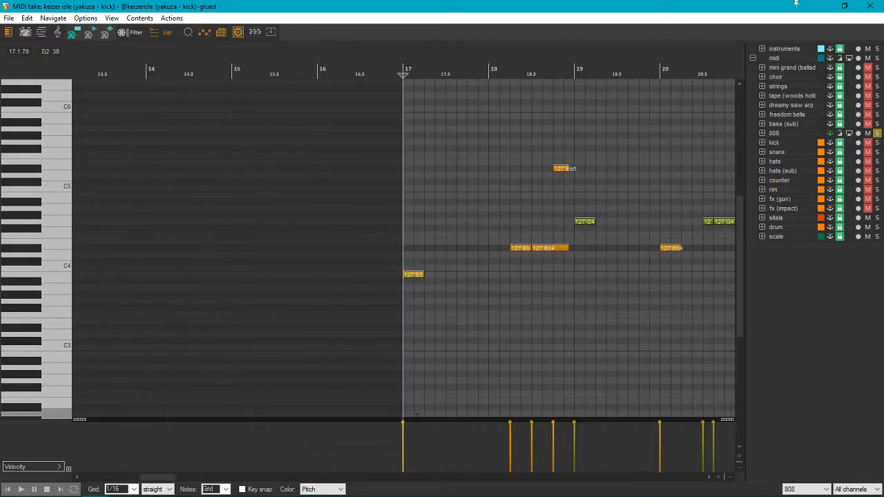
{"action": "left_click_drag", "start_coordinate": [163, 478], "coordinate": [182, 479]}
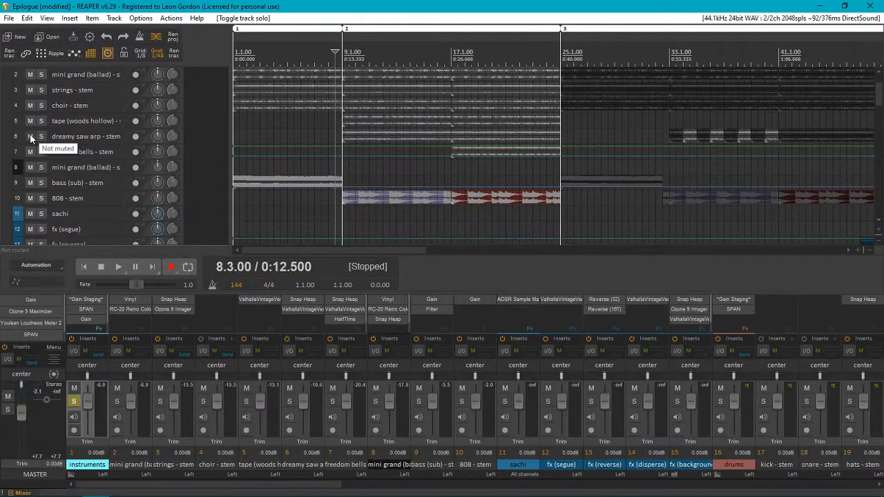
Step: Unsolo the instruments folder and solo the kick stem
{"action": "scroll", "coordinate": [33, 133], "scroll_direction": "up", "scroll_amount": 1}
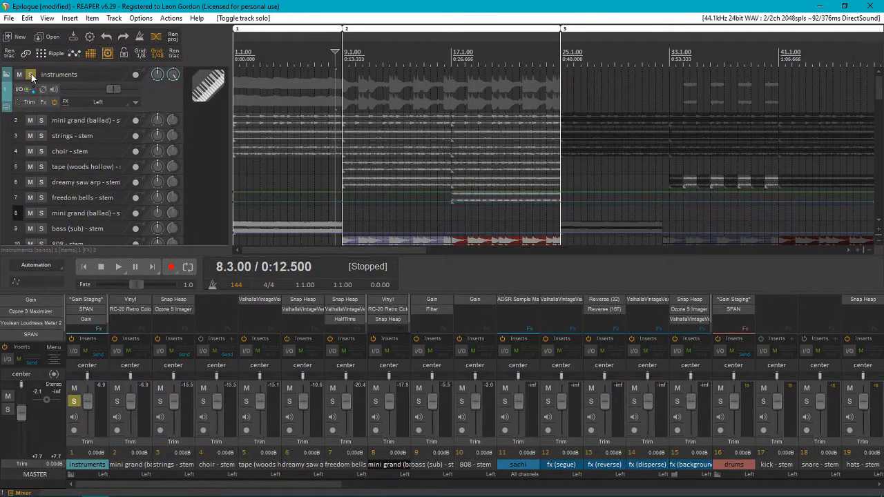
{"action": "left_click", "coordinate": [31, 74]}
{"action": "scroll", "coordinate": [71, 123], "scroll_direction": "down", "scroll_amount": 5}
{"action": "left_click", "coordinate": [40, 108]}
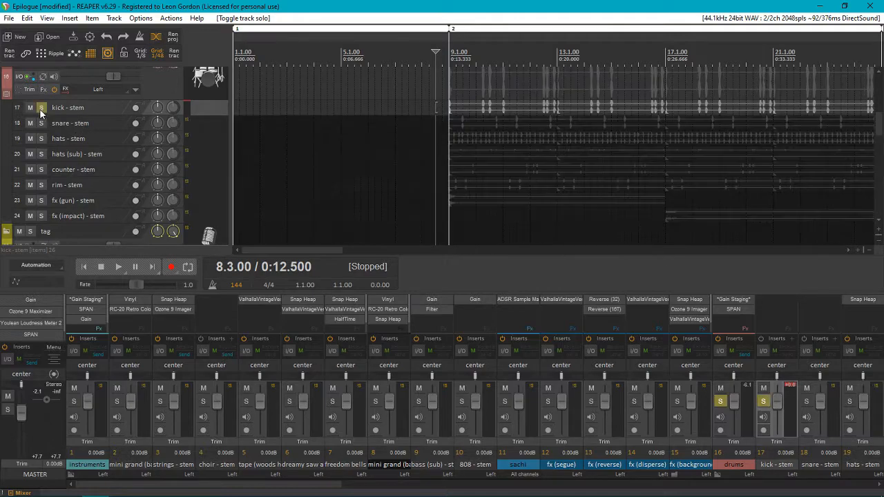
Step: Open the kick MIDI item starting at bar 9 and play through its pattern
{"action": "scroll", "coordinate": [34, 144], "scroll_direction": "down", "scroll_amount": 5}
{"action": "scroll", "coordinate": [35, 145], "scroll_direction": "down", "scroll_amount": 3}
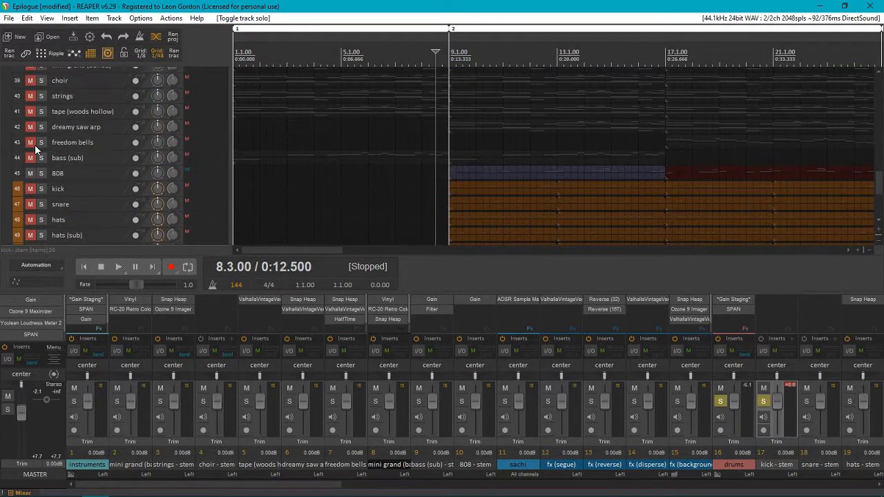
{"action": "left_click", "coordinate": [93, 189]}
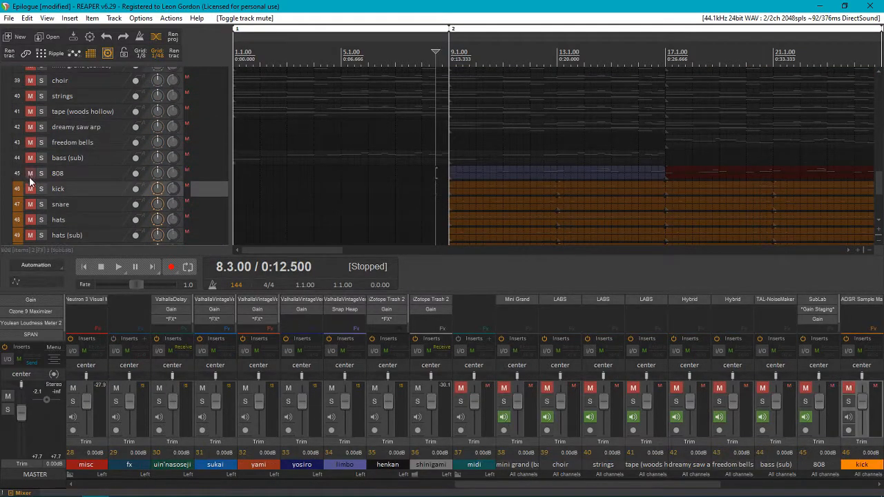
{"action": "left_click", "coordinate": [452, 190]}
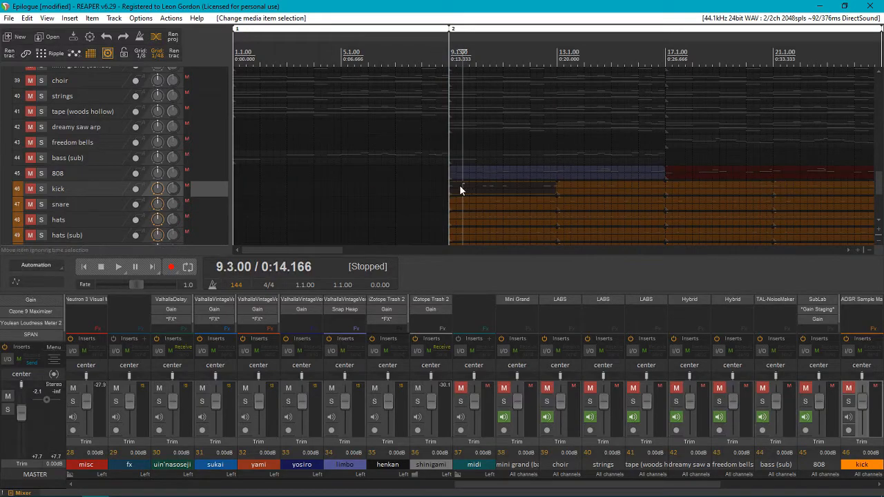
{"action": "double_click", "coordinate": [460, 185]}
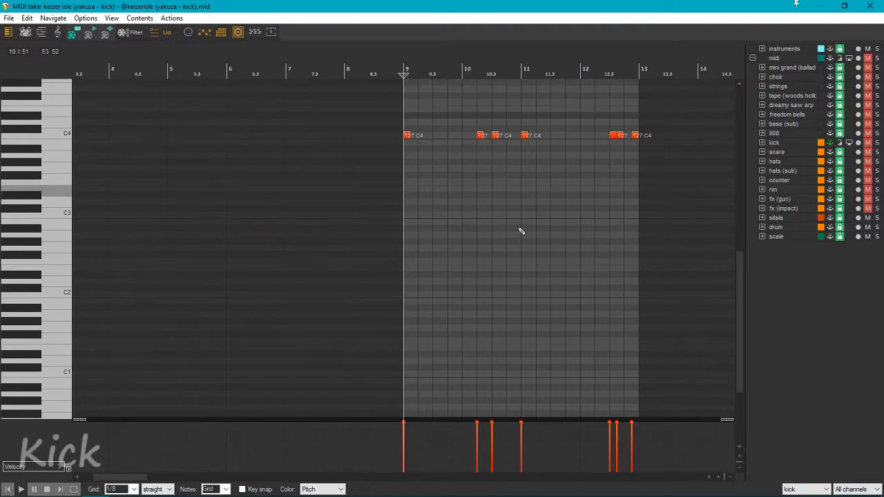
{"action": "scroll", "coordinate": [508, 224], "scroll_direction": "up", "scroll_amount": 3}
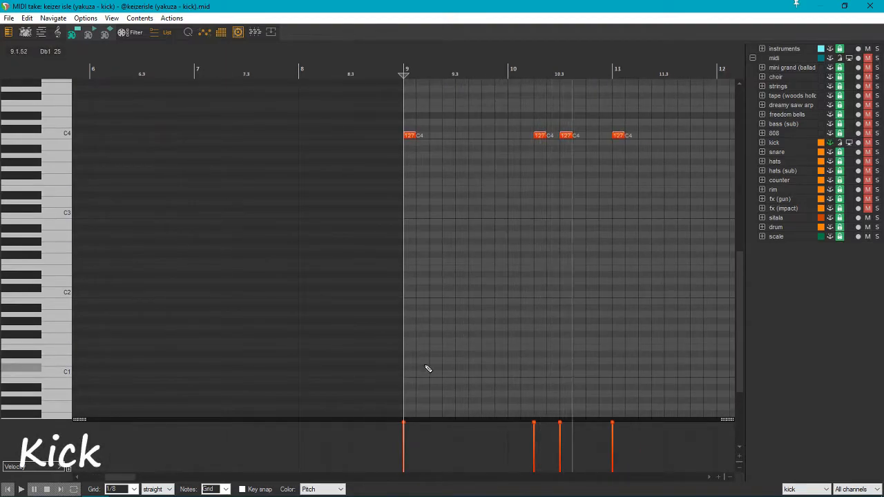
{"action": "left_click_drag", "start_coordinate": [133, 474], "coordinate": [145, 464]}
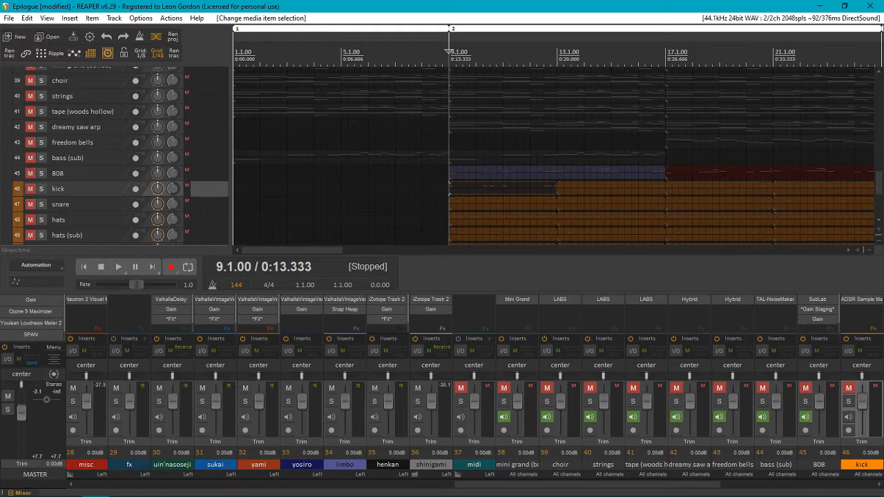
Step: Solo the snare stem and review the snare MIDI item starting at bar 9
{"action": "left_click", "coordinate": [62, 205]}
{"action": "scroll", "coordinate": [42, 170], "scroll_direction": "up", "scroll_amount": 8}
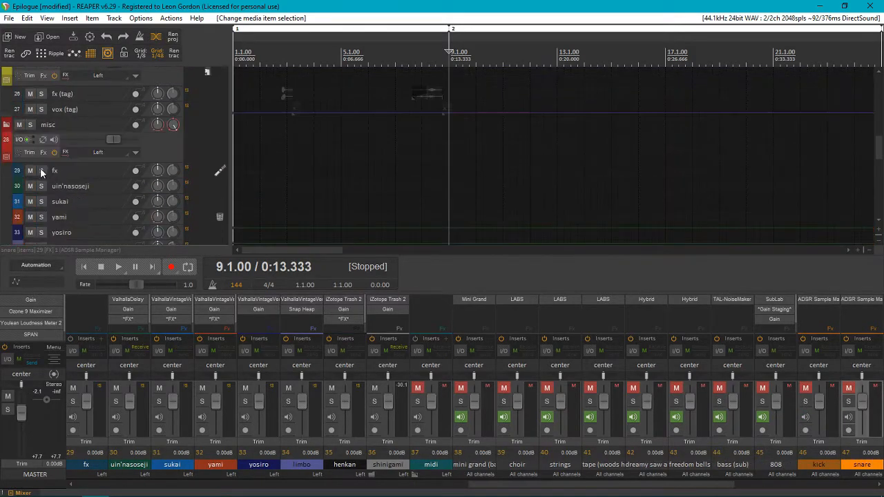
{"action": "left_click", "coordinate": [41, 169]}
{"action": "scroll", "coordinate": [54, 148], "scroll_direction": "down", "scroll_amount": 10}
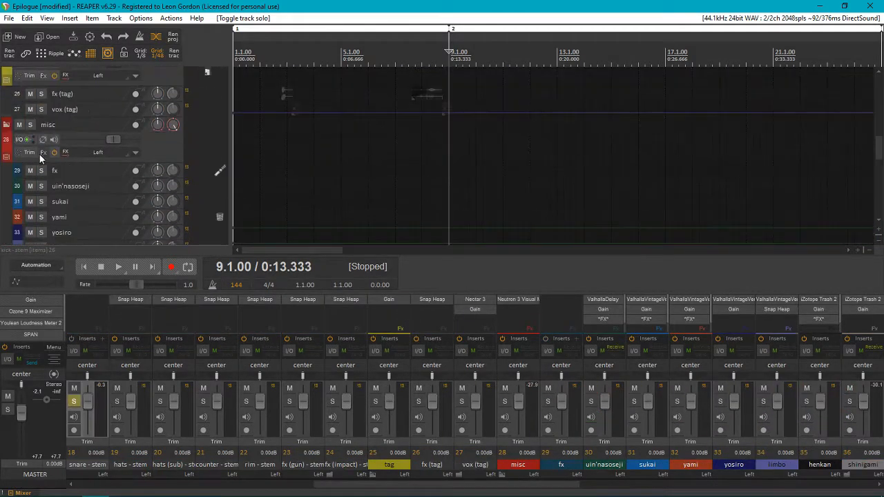
{"action": "scroll", "coordinate": [54, 148], "scroll_direction": "down", "scroll_amount": 5}
{"action": "left_click", "coordinate": [495, 110]}
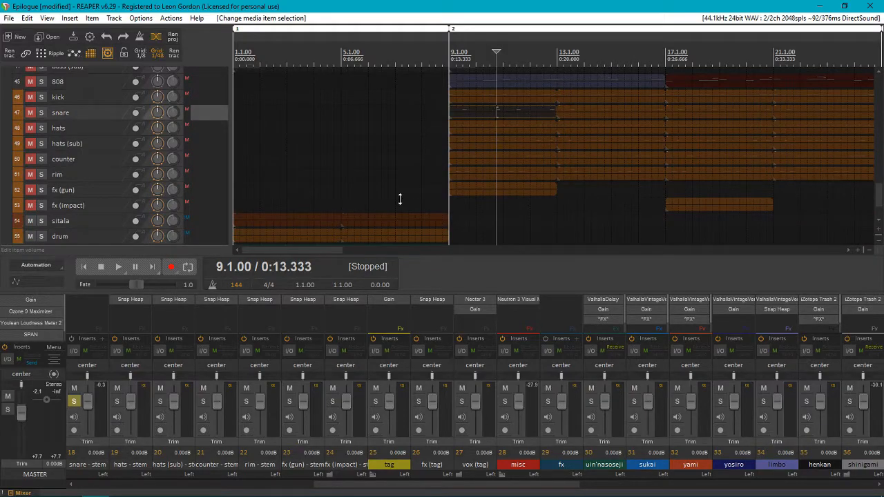
{"action": "scroll", "coordinate": [9, 155], "scroll_direction": "up", "scroll_amount": 2}
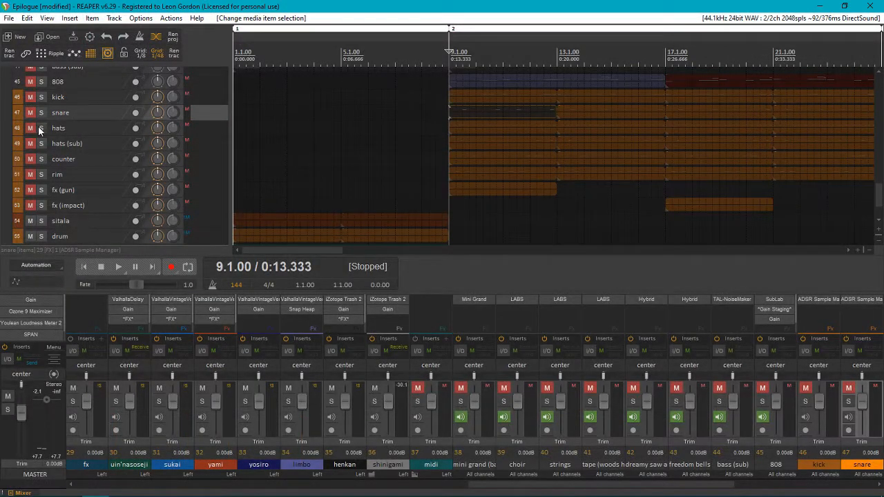
Step: Solo the hats stem and play the hats MIDI item starting at bar 9
{"action": "scroll", "coordinate": [39, 126], "scroll_direction": "up", "scroll_amount": 10}
{"action": "left_click", "coordinate": [40, 169]}
{"action": "scroll", "coordinate": [31, 178], "scroll_direction": "down", "scroll_amount": 5}
{"action": "scroll", "coordinate": [89, 155], "scroll_direction": "down", "scroll_amount": 3}
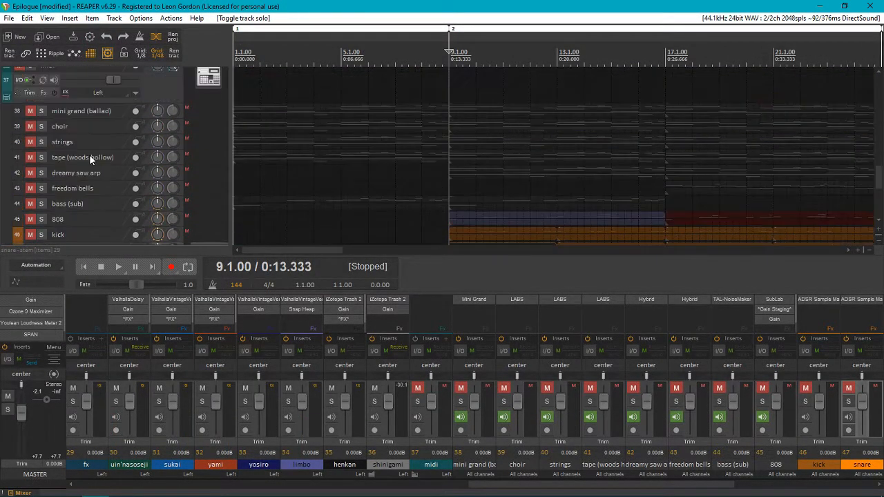
{"action": "left_click", "coordinate": [455, 128]}
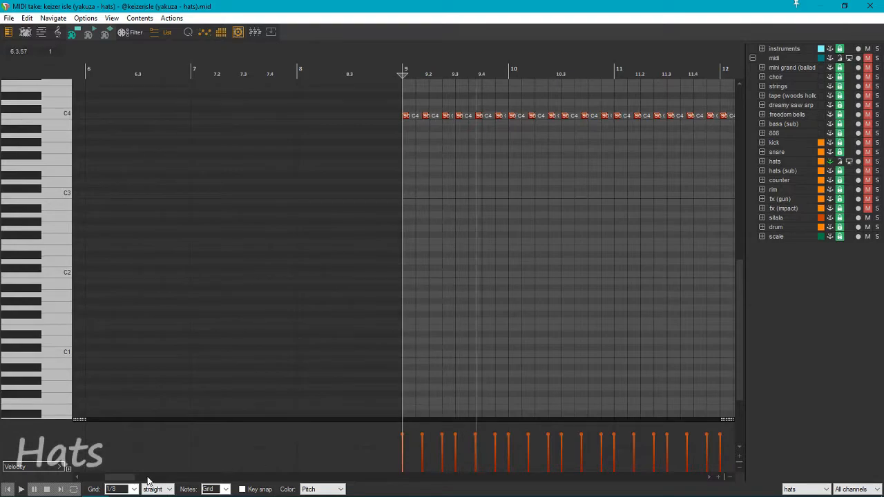
{"action": "left_click_drag", "start_coordinate": [129, 477], "coordinate": [137, 476]}
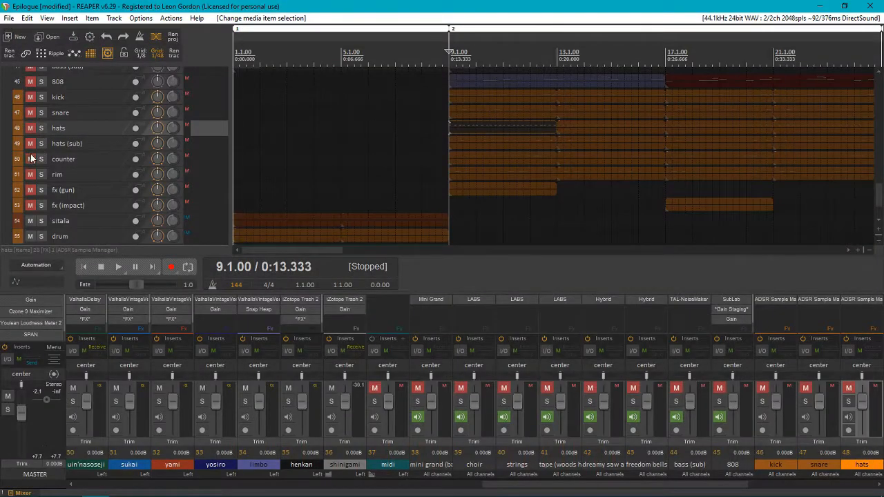
Step: Solo the hats (sub) stem alongside the hats stem and play the hats (sub) MIDI item from bar 9
{"action": "scroll", "coordinate": [31, 162], "scroll_direction": "up", "scroll_amount": 10}
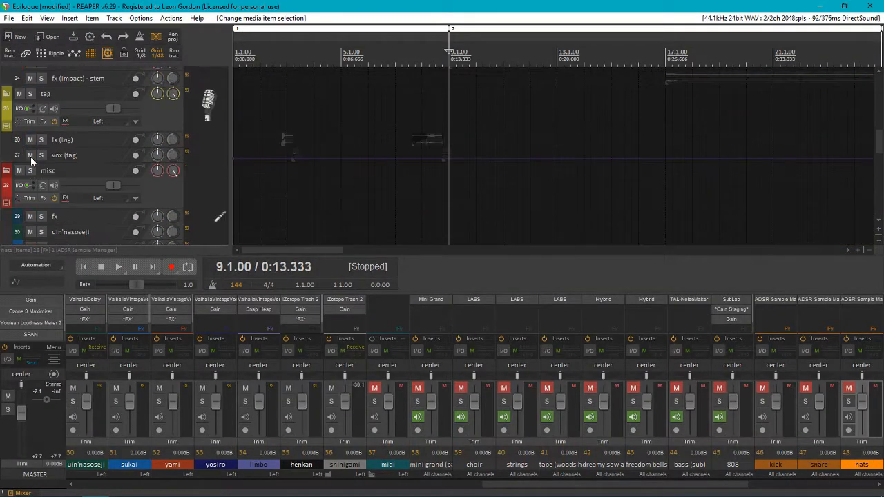
{"action": "left_click", "coordinate": [41, 200]}
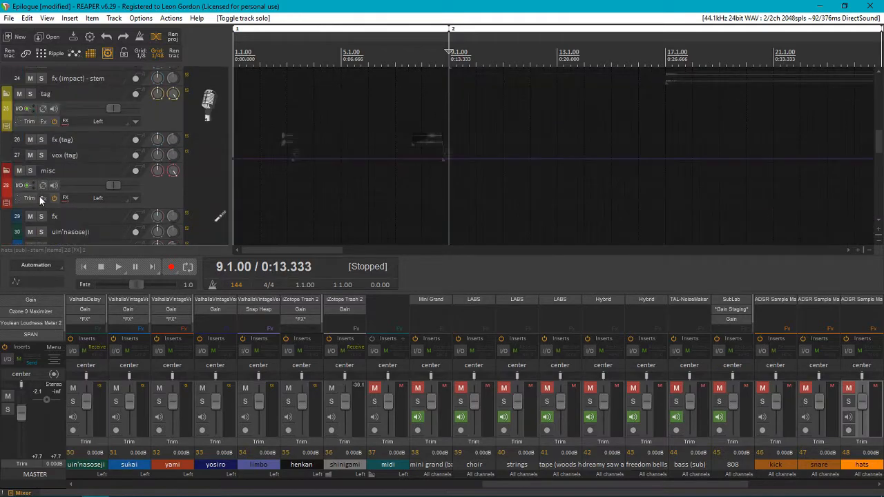
{"action": "scroll", "coordinate": [40, 193], "scroll_direction": "down", "scroll_amount": 9}
{"action": "left_click", "coordinate": [469, 185]}
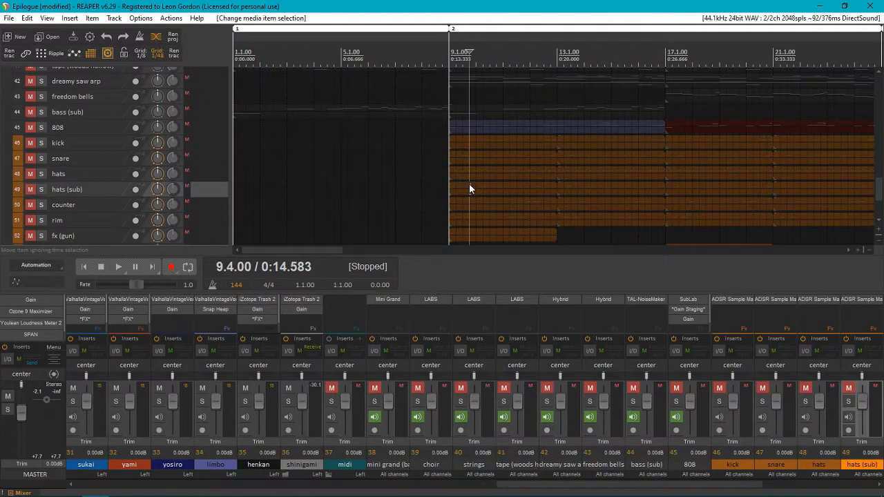
{"action": "key", "text": "Home"}
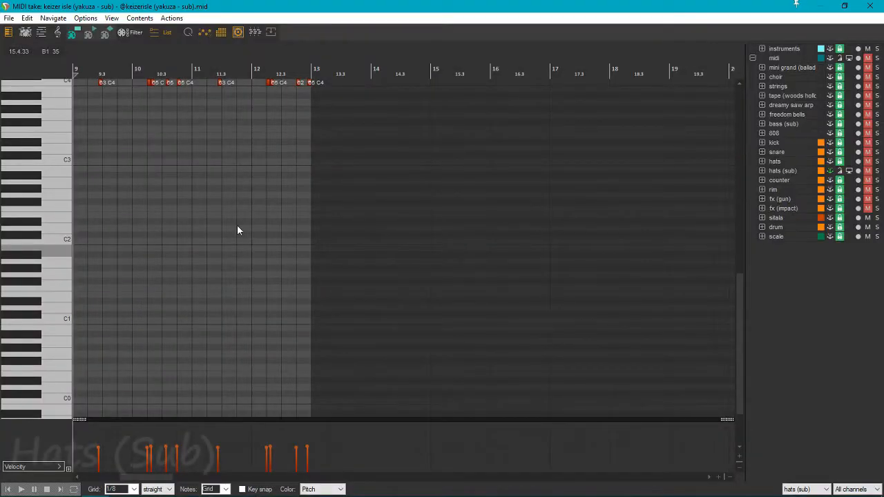
{"action": "scroll", "coordinate": [7, 166], "scroll_direction": "up", "scroll_amount": 2}
{"action": "key", "text": "space"}
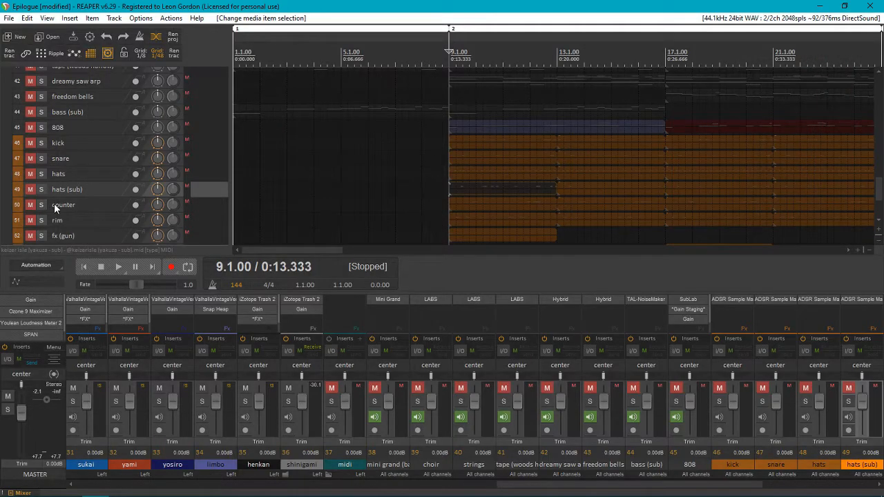
Step: Unsolo the hats and hats (sub) stems and solo the counter stem instead
{"action": "left_click", "coordinate": [54, 205]}
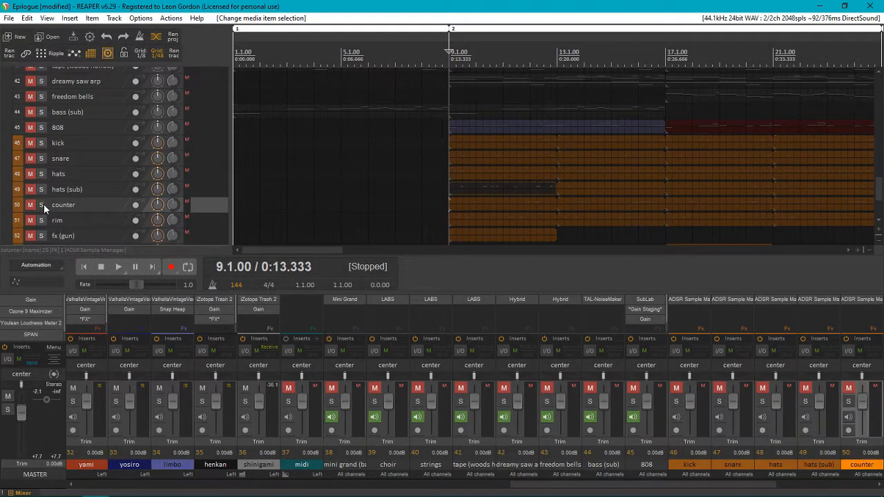
{"action": "scroll", "coordinate": [45, 205], "scroll_direction": "up", "scroll_amount": 15}
{"action": "left_click", "coordinate": [45, 201]}
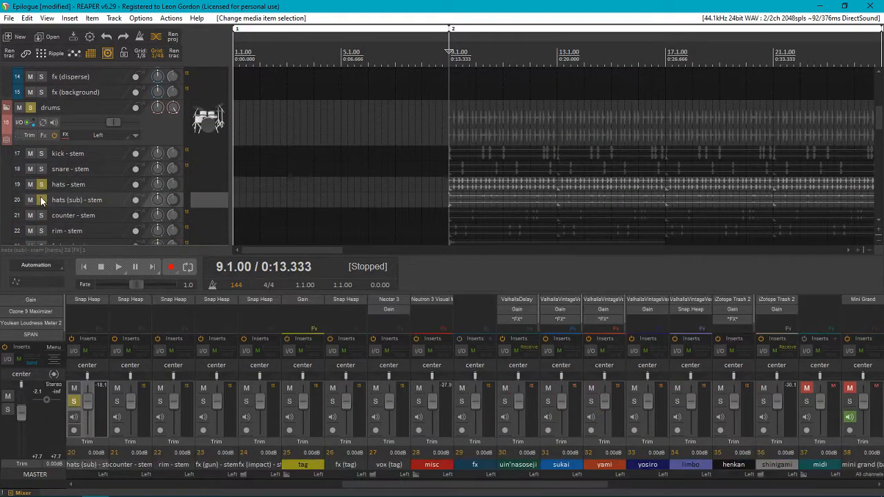
{"action": "left_click", "coordinate": [43, 200]}
{"action": "left_click", "coordinate": [41, 185]}
{"action": "left_click", "coordinate": [42, 216]}
{"action": "scroll", "coordinate": [35, 202], "scroll_direction": "down", "scroll_amount": 7}
{"action": "scroll", "coordinate": [31, 200], "scroll_direction": "down", "scroll_amount": 12}
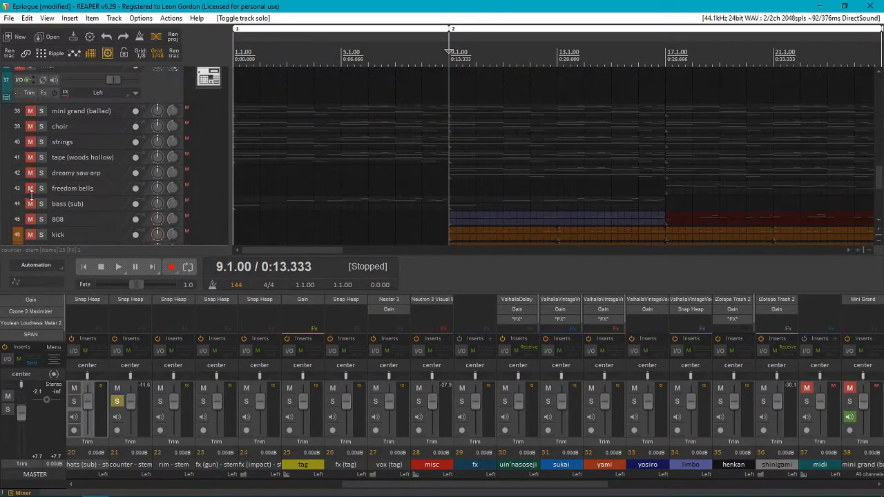
Step: Open the counter snare MIDI item starting at bar 9 and play its pattern
{"action": "left_click", "coordinate": [471, 160]}
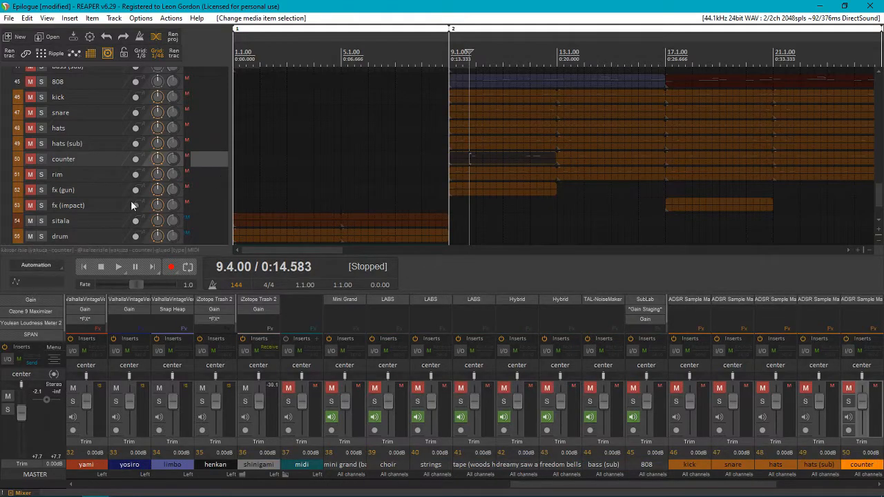
{"action": "double_click", "coordinate": [493, 156]}
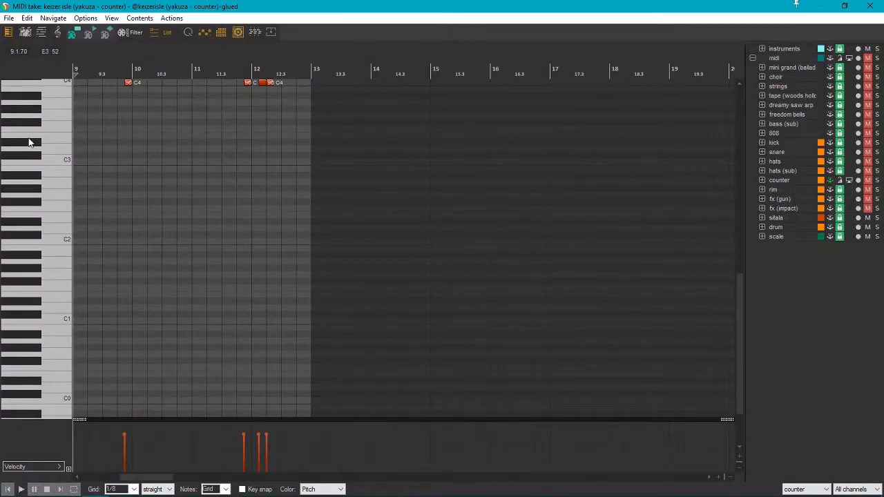
{"action": "scroll", "coordinate": [29, 142], "scroll_direction": "up", "scroll_amount": 1}
{"action": "key", "text": "space"}
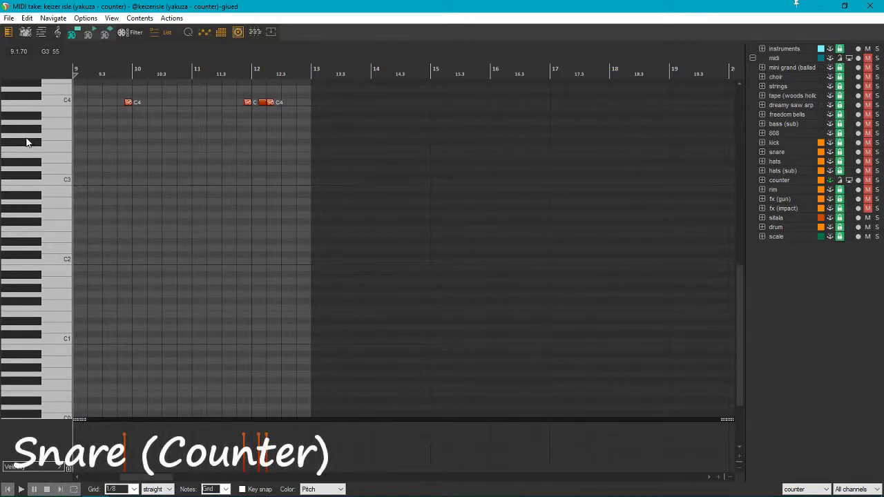
{"action": "key", "text": "space"}
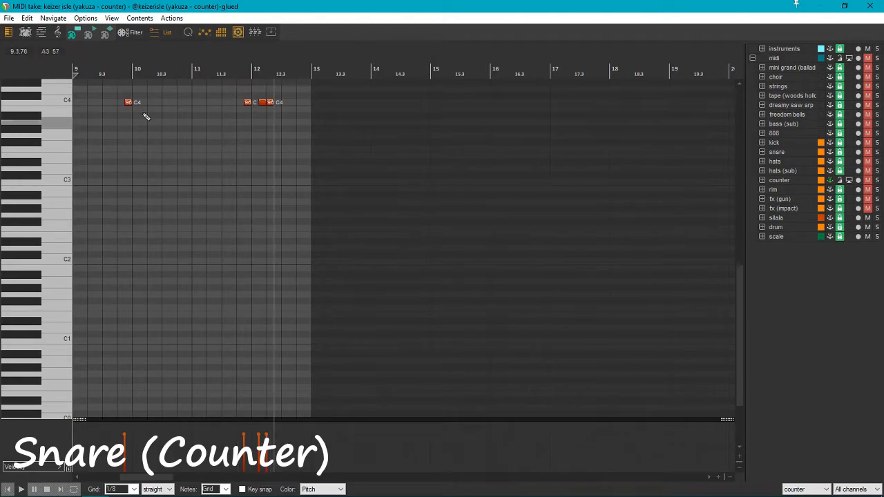
Step: Close the counter MIDI editor, unsolo the counter stem and solo the rim stem instead
{"action": "left_click", "coordinate": [871, 5]}
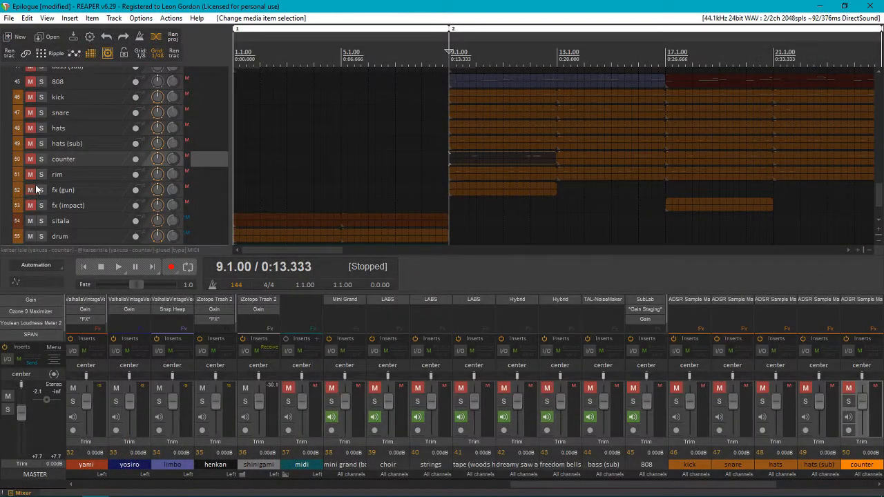
{"action": "scroll", "coordinate": [43, 169], "scroll_direction": "up", "scroll_amount": 10}
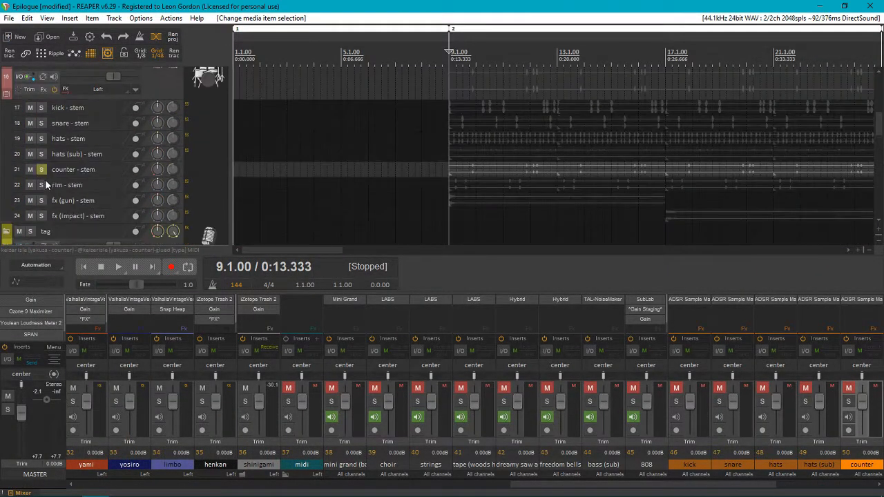
{"action": "left_click", "coordinate": [41, 171]}
{"action": "left_click", "coordinate": [40, 185]}
Step: Open the rim MIDI item starting at bar 9 and play its pattern
{"action": "scroll", "coordinate": [35, 187], "scroll_direction": "down", "scroll_amount": 10}
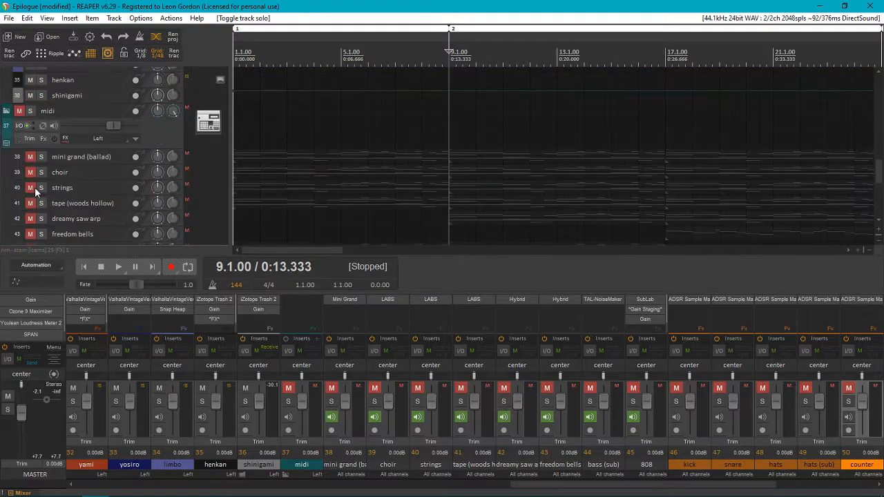
{"action": "left_click", "coordinate": [461, 218]}
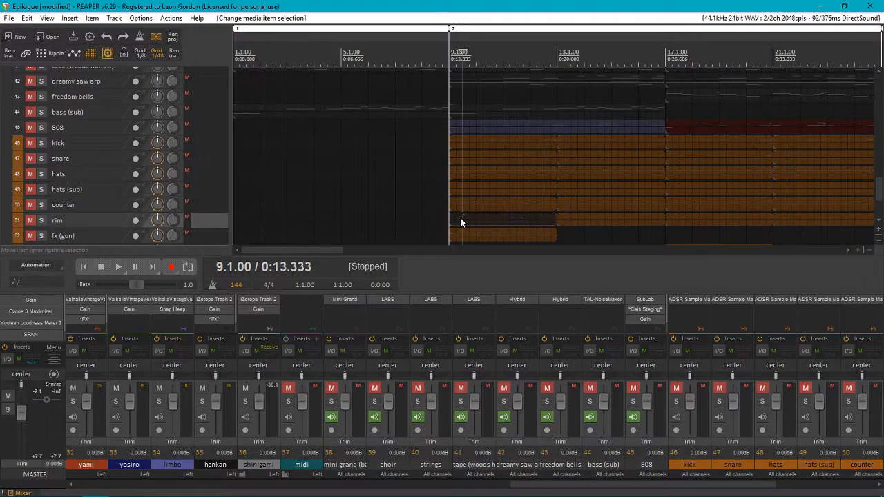
{"action": "double_click", "coordinate": [462, 218]}
{"action": "key", "text": "space"}
Step: Solo the fx (gun) stem in place of the rim stem and play it from just before bar 9
{"action": "scroll", "coordinate": [1, 197], "scroll_direction": "up", "scroll_amount": 1}
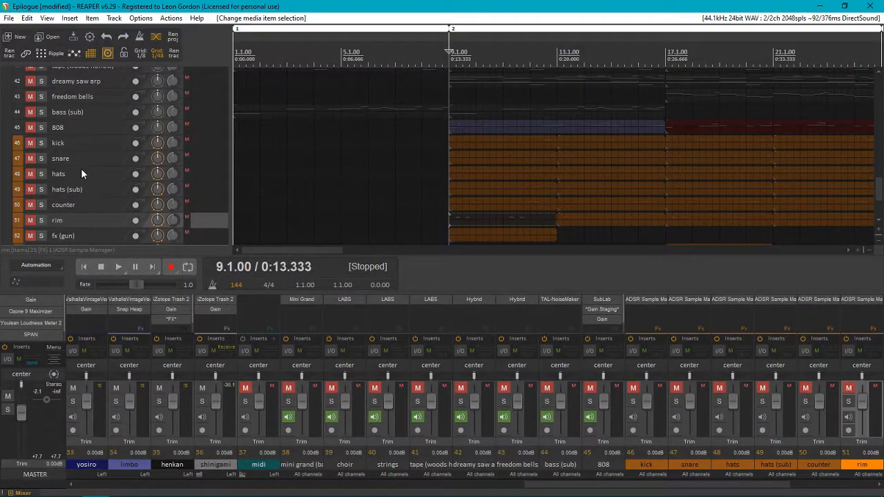
{"action": "scroll", "coordinate": [79, 176], "scroll_direction": "down", "scroll_amount": 3}
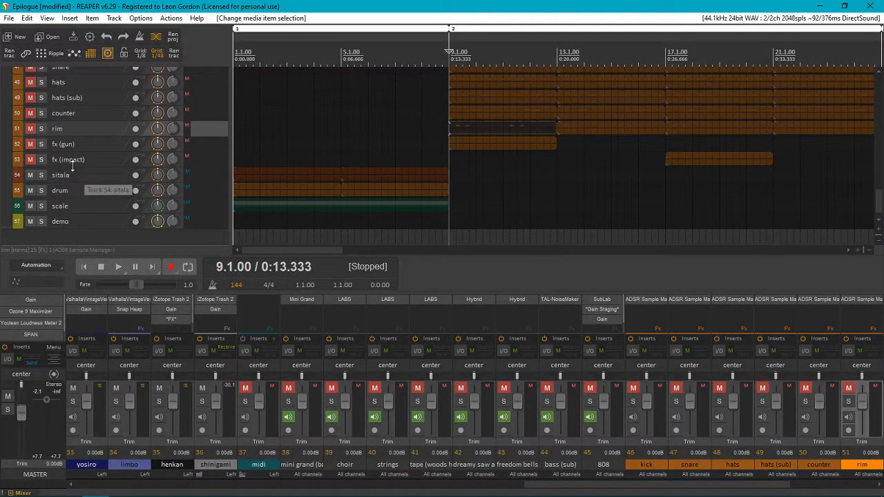
{"action": "scroll", "coordinate": [73, 163], "scroll_direction": "up", "scroll_amount": 15}
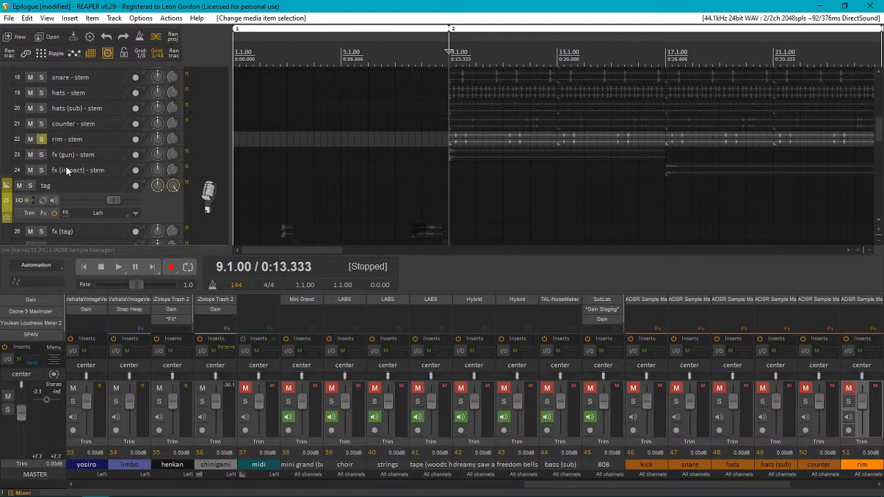
{"action": "left_click", "coordinate": [41, 154]}
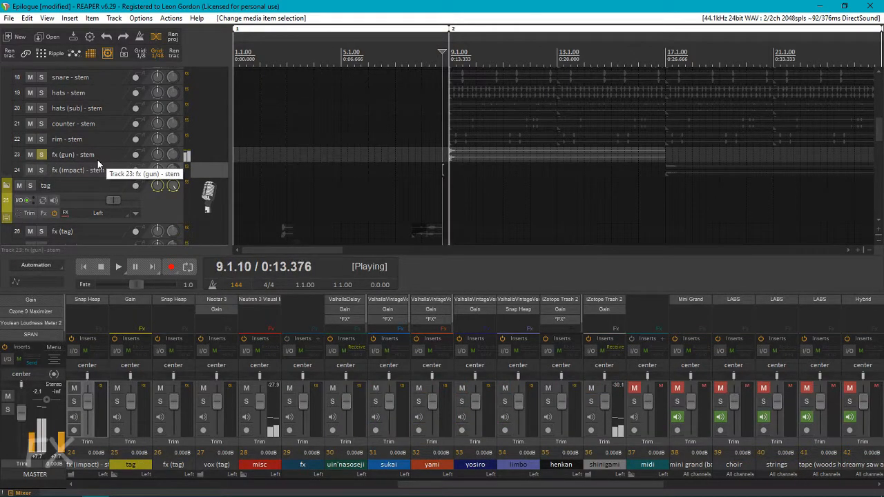
{"action": "scroll", "coordinate": [323, 344], "scroll_direction": "up", "scroll_amount": 1}
{"action": "scroll", "coordinate": [323, 338], "scroll_direction": "up", "scroll_amount": 5}
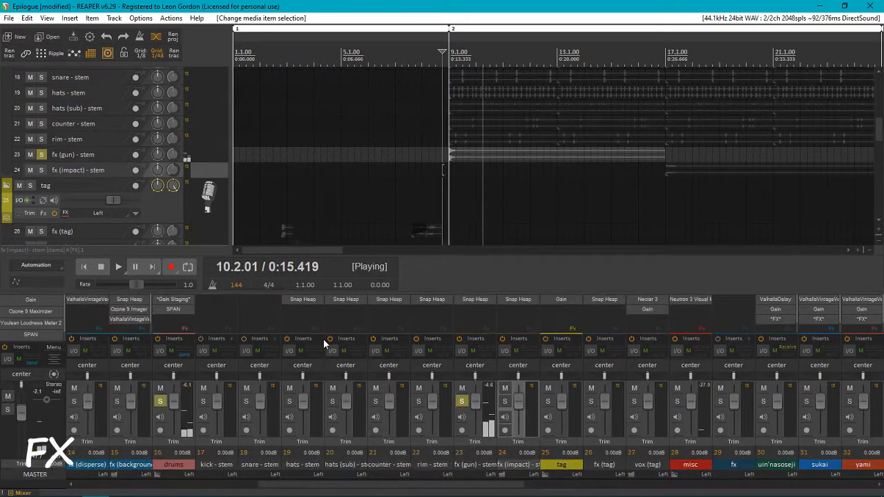
{"action": "key", "text": "space"}
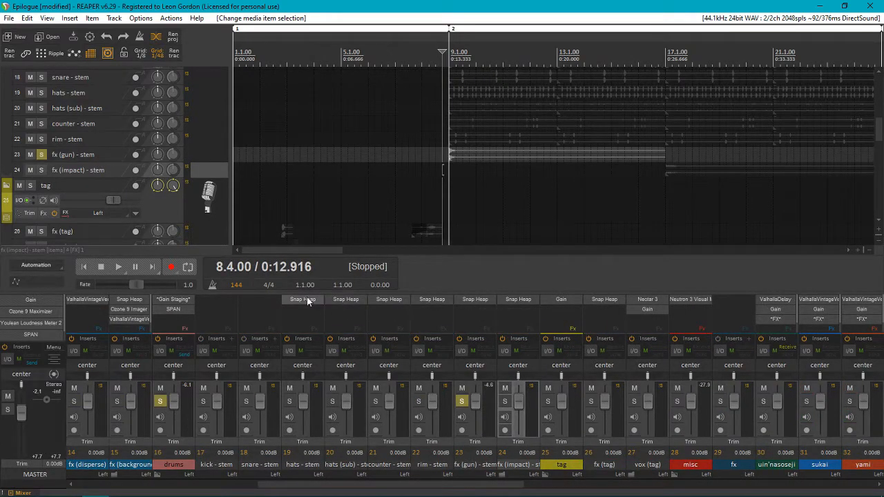
Step: Open the Snap Heap effect on the fx (gun) stem and move its window clear of the mixer inserts
{"action": "left_click", "coordinate": [475, 299]}
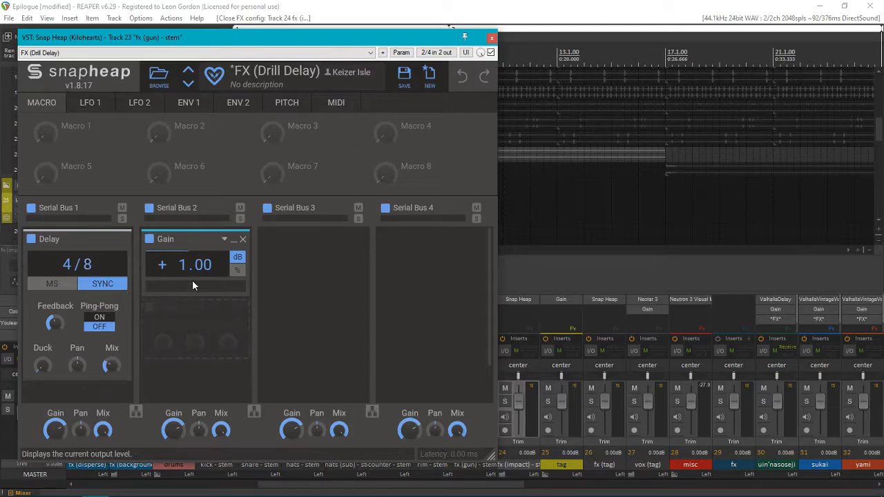
{"action": "left_click_drag", "start_coordinate": [428, 39], "coordinate": [795, 245]}
{"action": "left_click_drag", "start_coordinate": [552, 250], "coordinate": [667, 122]}
Step: Compare the fx (gun) stem with Snap Heap bypassed and re-enabled during playback, and close the effect window
{"action": "key", "text": "space"}
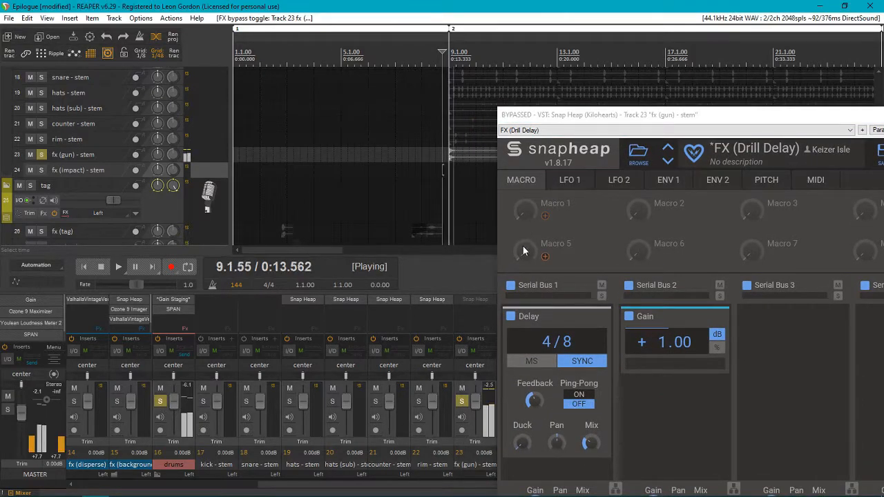
{"action": "left_click", "coordinate": [470, 299], "text": "shift"}
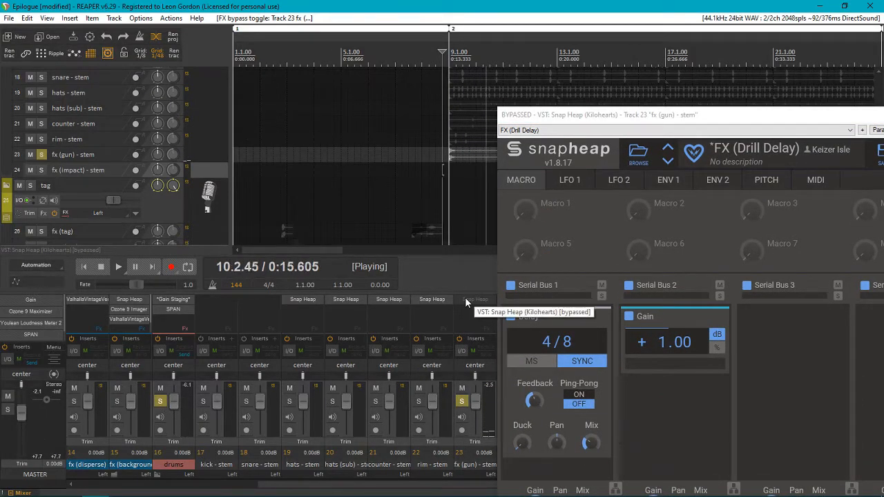
{"action": "key", "text": "space"}
{"action": "left_click", "coordinate": [466, 299], "text": "shift"}
{"action": "key", "text": "space"}
{"action": "left_click_drag", "start_coordinate": [541, 118], "coordinate": [236, 94]}
{"action": "left_click", "coordinate": [666, 91]}
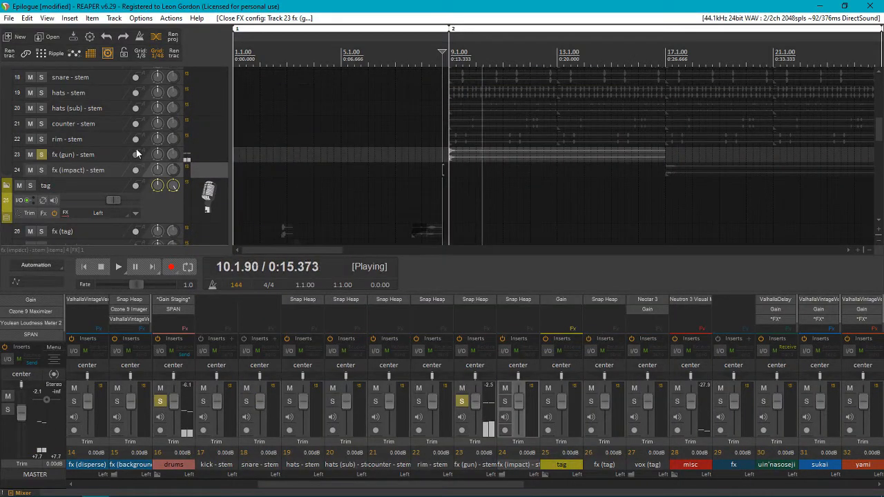
Step: Stop playback and select the fx (gun) MIDI item starting at bar 9
{"action": "scroll", "coordinate": [133, 143], "scroll_direction": "down", "scroll_amount": 10}
{"action": "key", "text": "space"}
{"action": "left_click", "coordinate": [489, 143]}
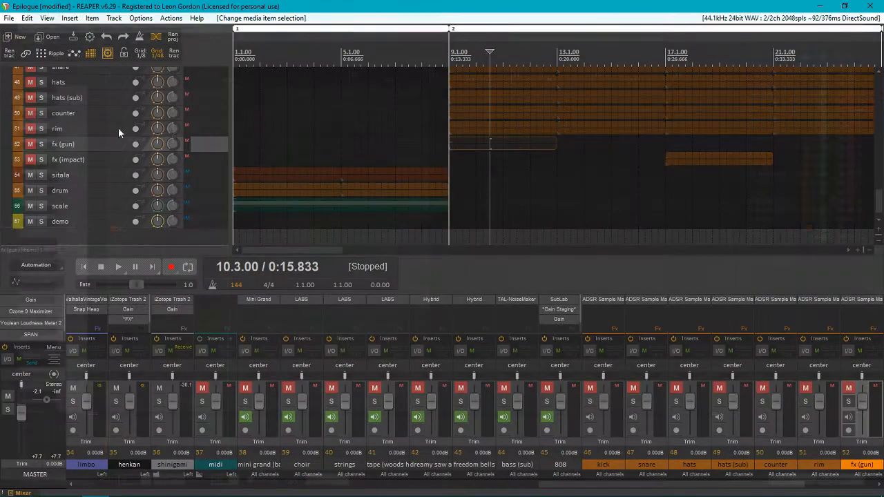
Step: Solo the fx (impact) stem instead of fx (gun), place the edit cursor at 16.3.00 and select the fx (impact) stem track
{"action": "scroll", "coordinate": [69, 98], "scroll_direction": "up", "scroll_amount": 10}
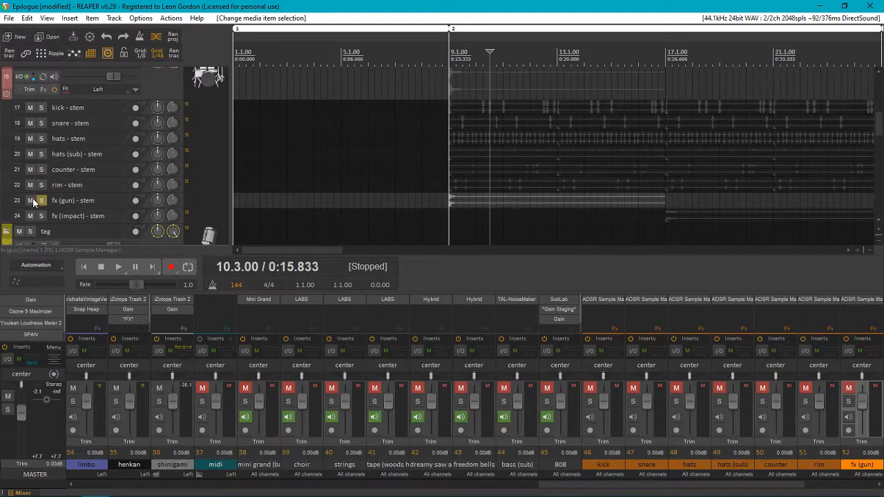
{"action": "left_click", "coordinate": [41, 216]}
{"action": "left_click", "coordinate": [651, 235]}
{"action": "scroll", "coordinate": [651, 234], "scroll_direction": "down", "scroll_amount": 3}
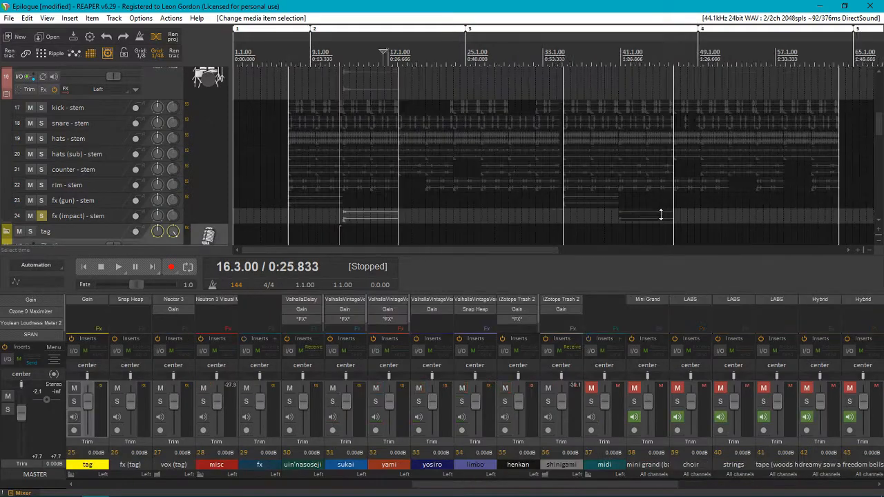
{"action": "scroll", "coordinate": [553, 238], "scroll_direction": "up", "scroll_amount": 3}
{"action": "scroll", "coordinate": [403, 371], "scroll_direction": "up", "scroll_amount": 5}
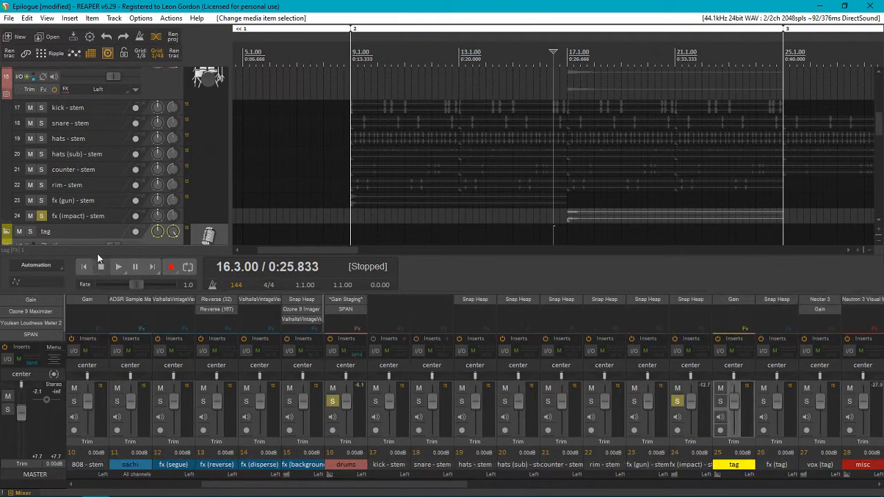
{"action": "left_click", "coordinate": [72, 217]}
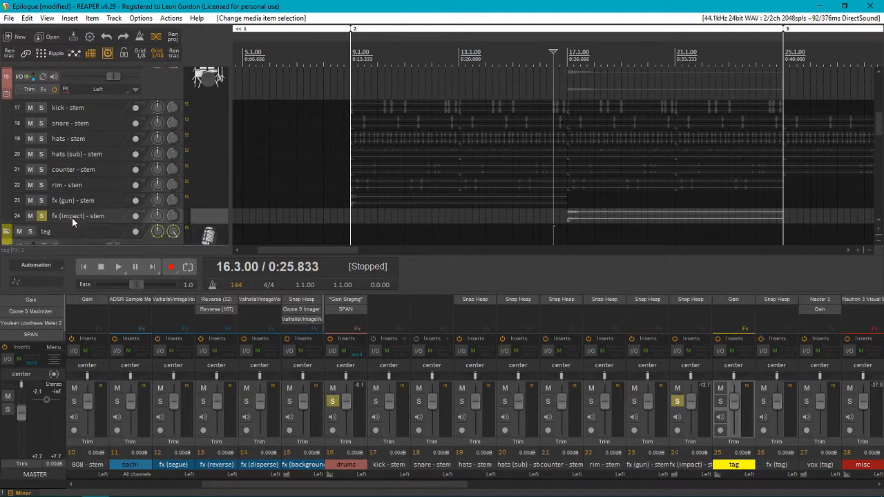
Step: Open Snap Heap on the fx (impact) stem, compare the sound bypassed and enabled, and close the effect window
{"action": "left_click", "coordinate": [690, 300]}
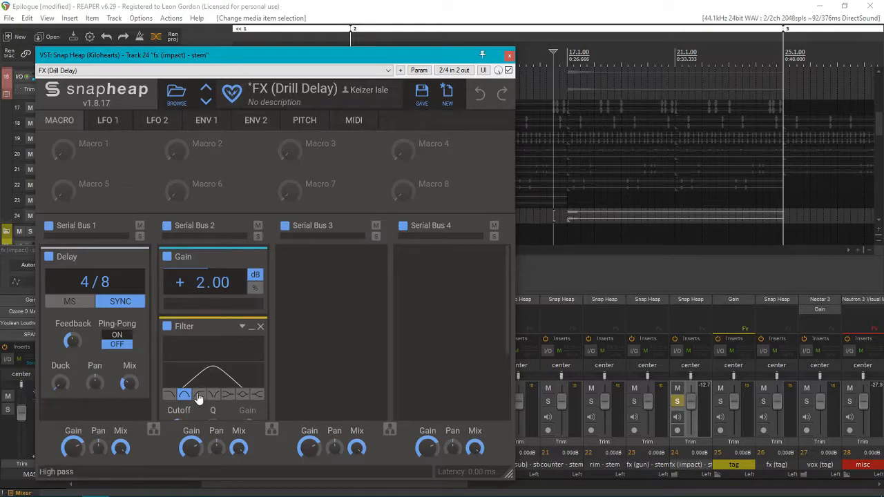
{"action": "left_click", "coordinate": [694, 299], "text": "shift"}
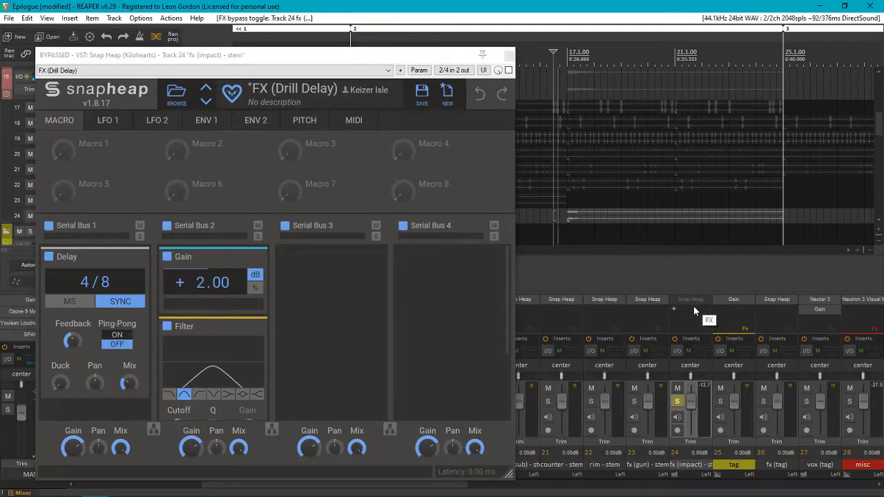
{"action": "left_click", "coordinate": [694, 300], "text": "shift"}
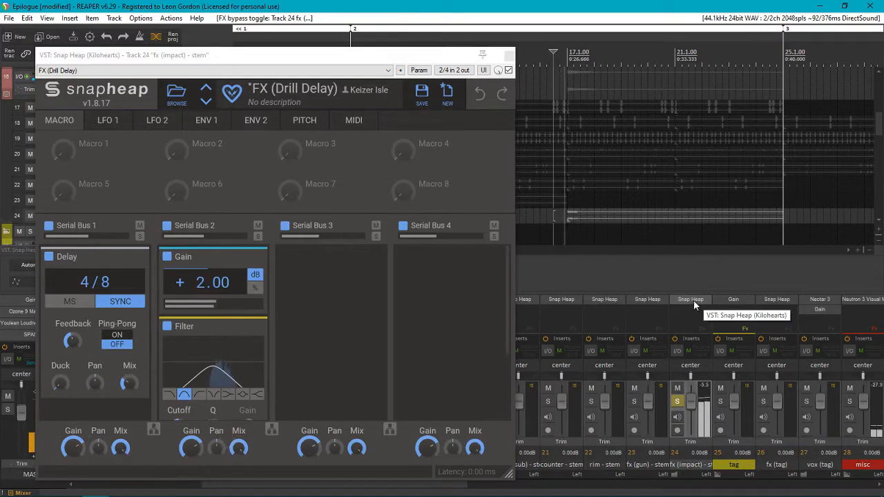
{"action": "left_click", "coordinate": [509, 55]}
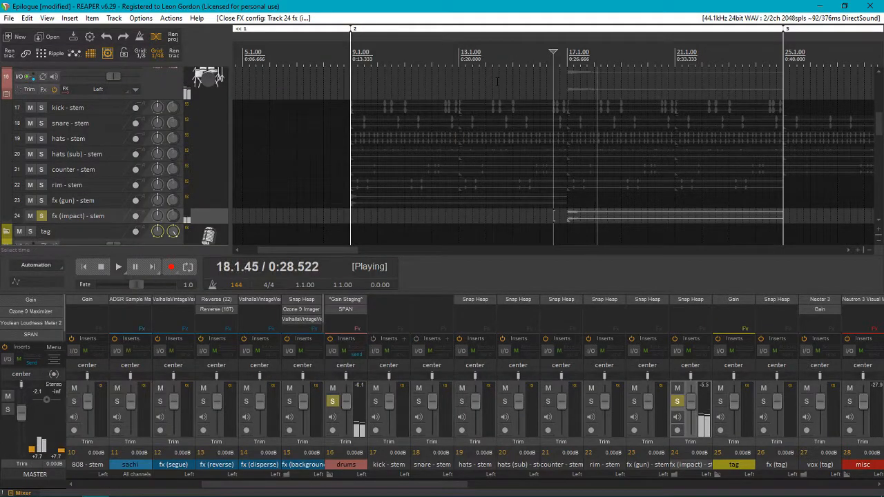